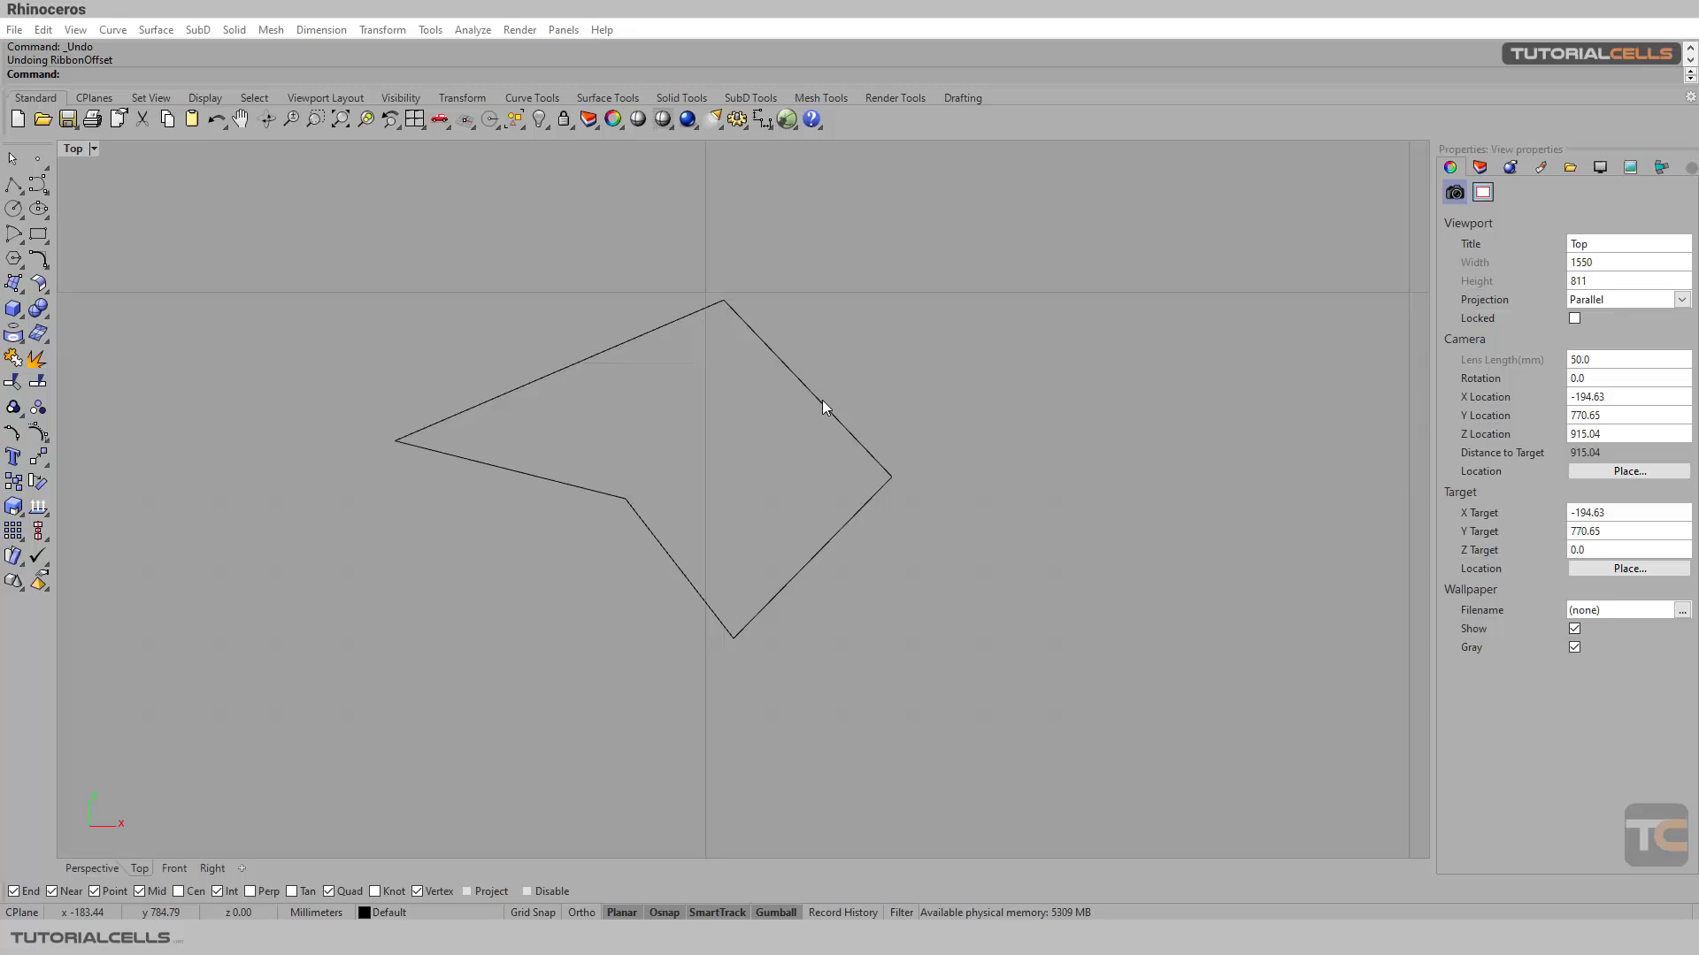
# Start Ribbon Offset from the Curve Tools toolbar and pick the closed polyline
pyautogui.moveTo(725, 422); pyautogui.dragTo(838, 439, button='right')
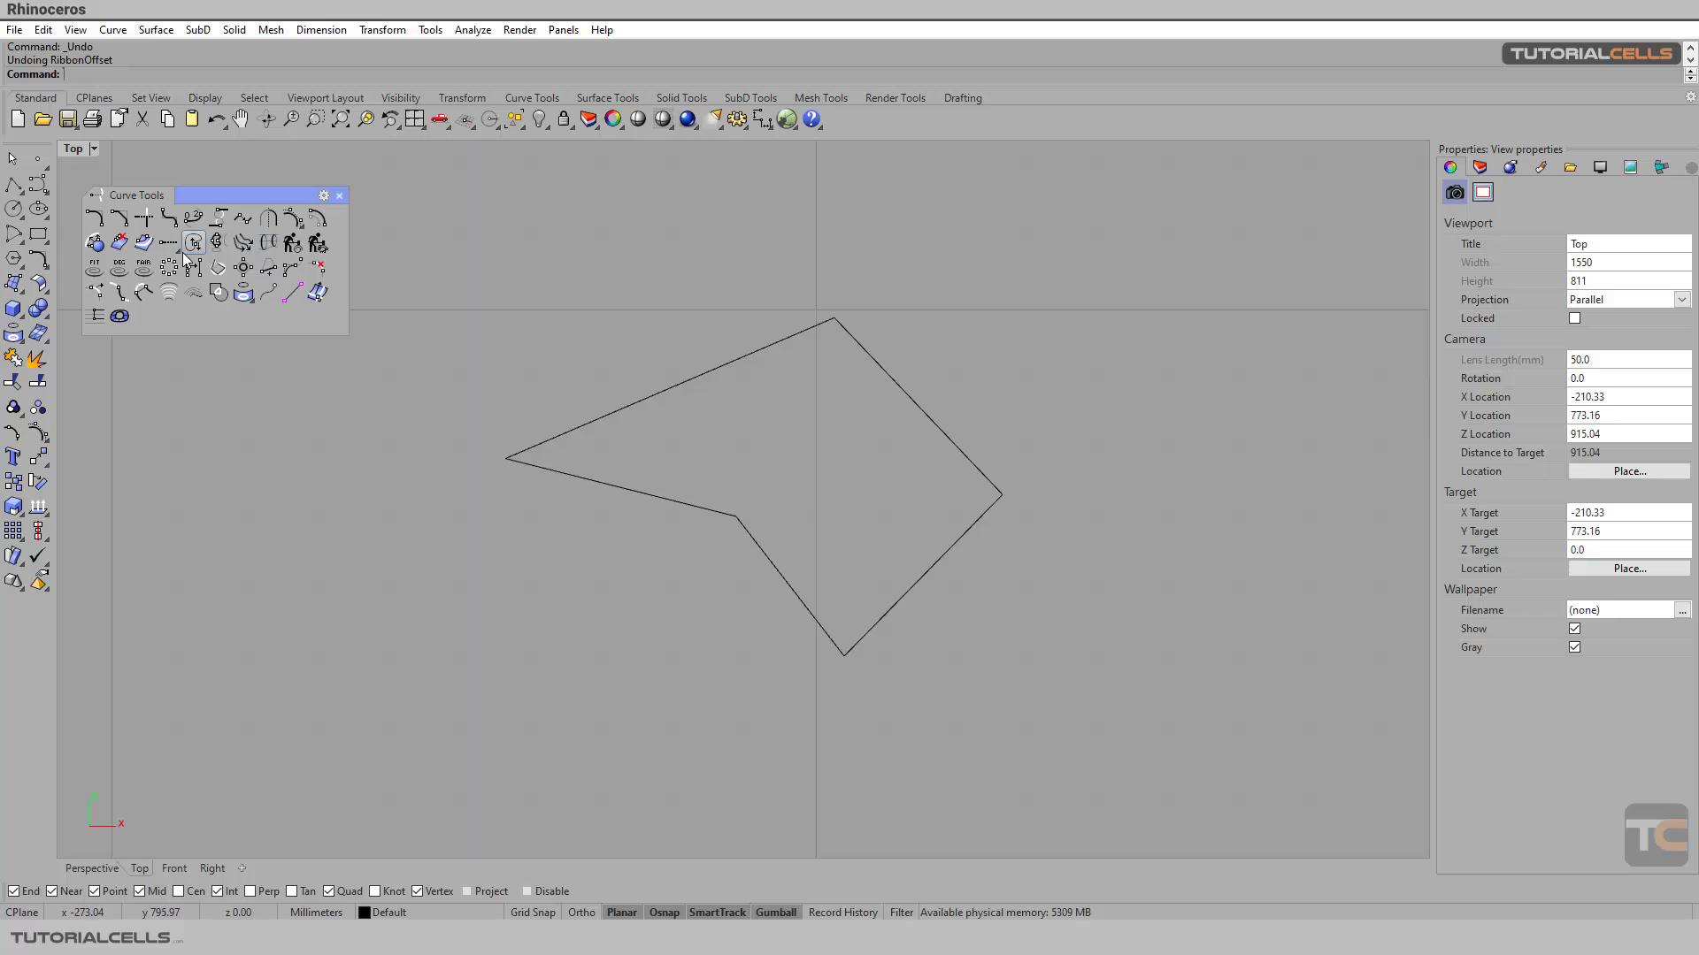
pyautogui.click(339, 196)
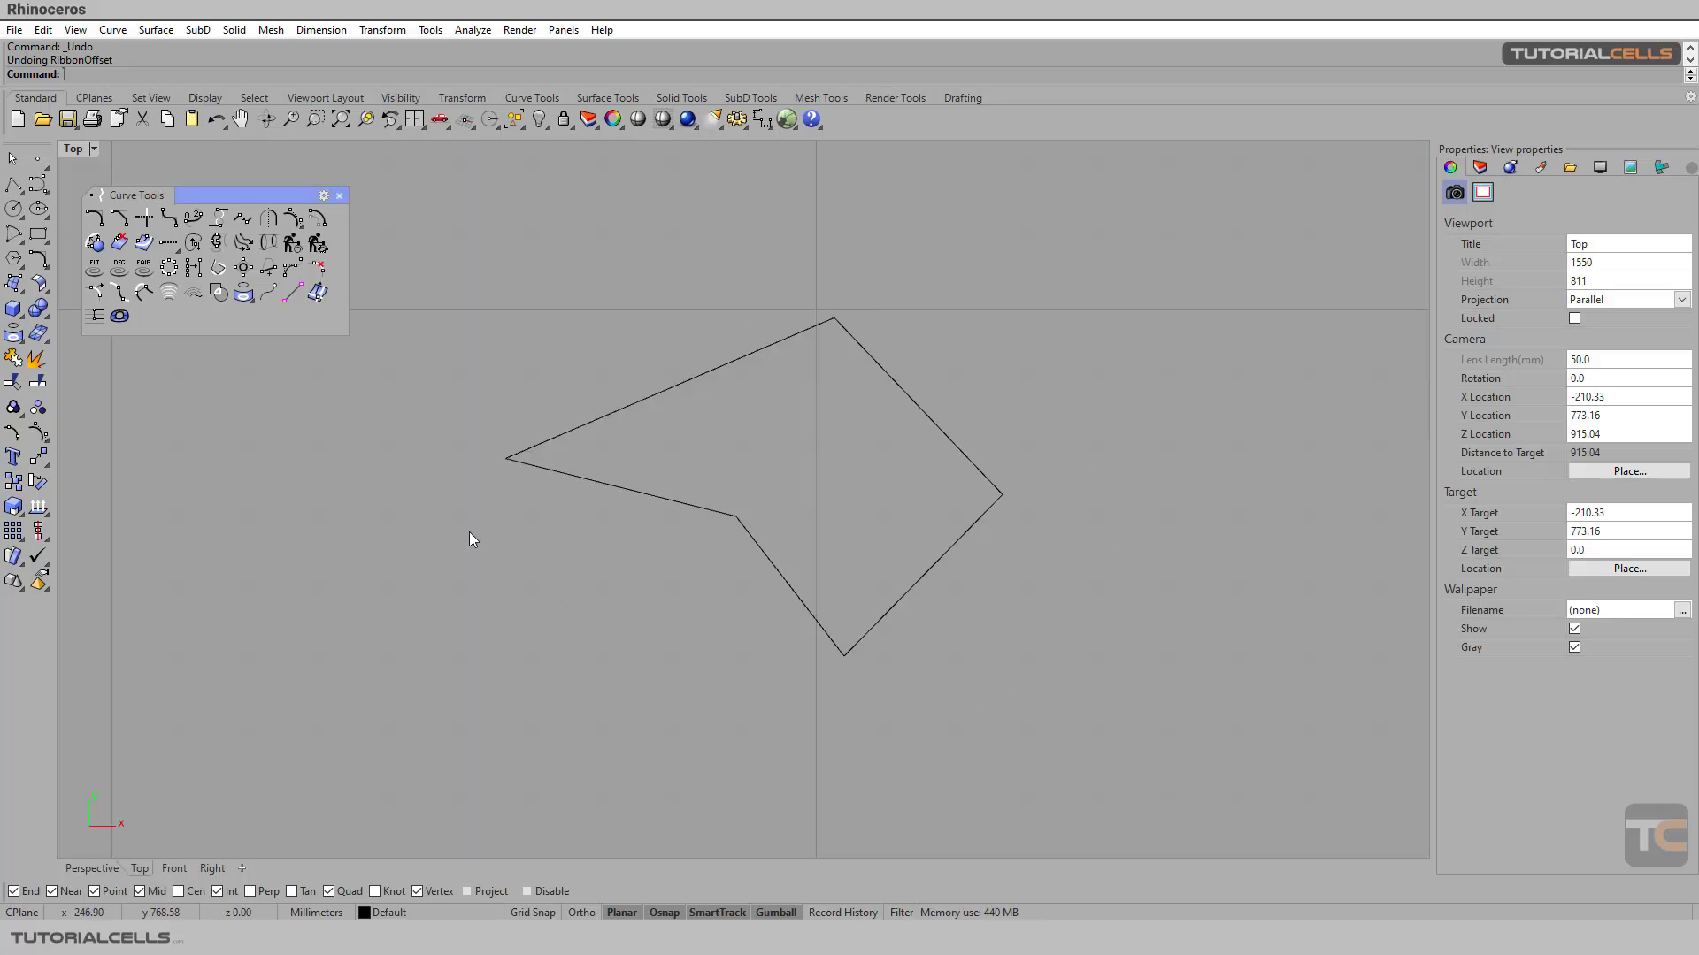
pyautogui.click(120, 316)
pyautogui.click(598, 424)
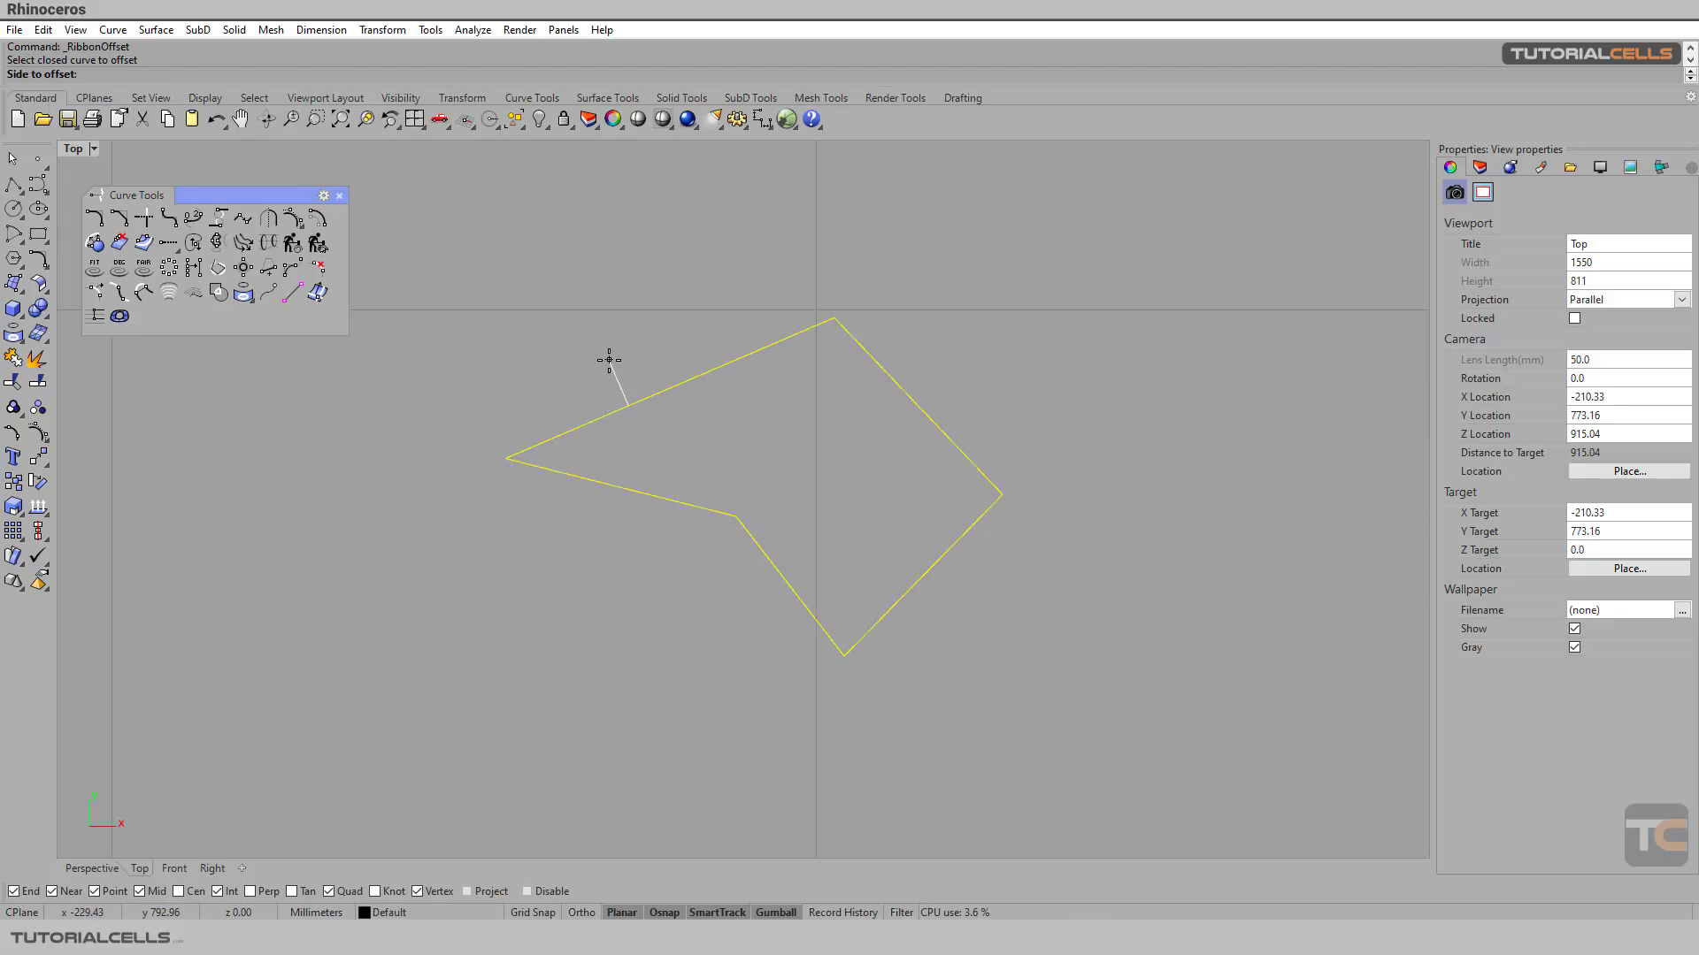
# Offset toward the outside and set the surface creation method to None
pyautogui.click(609, 360)
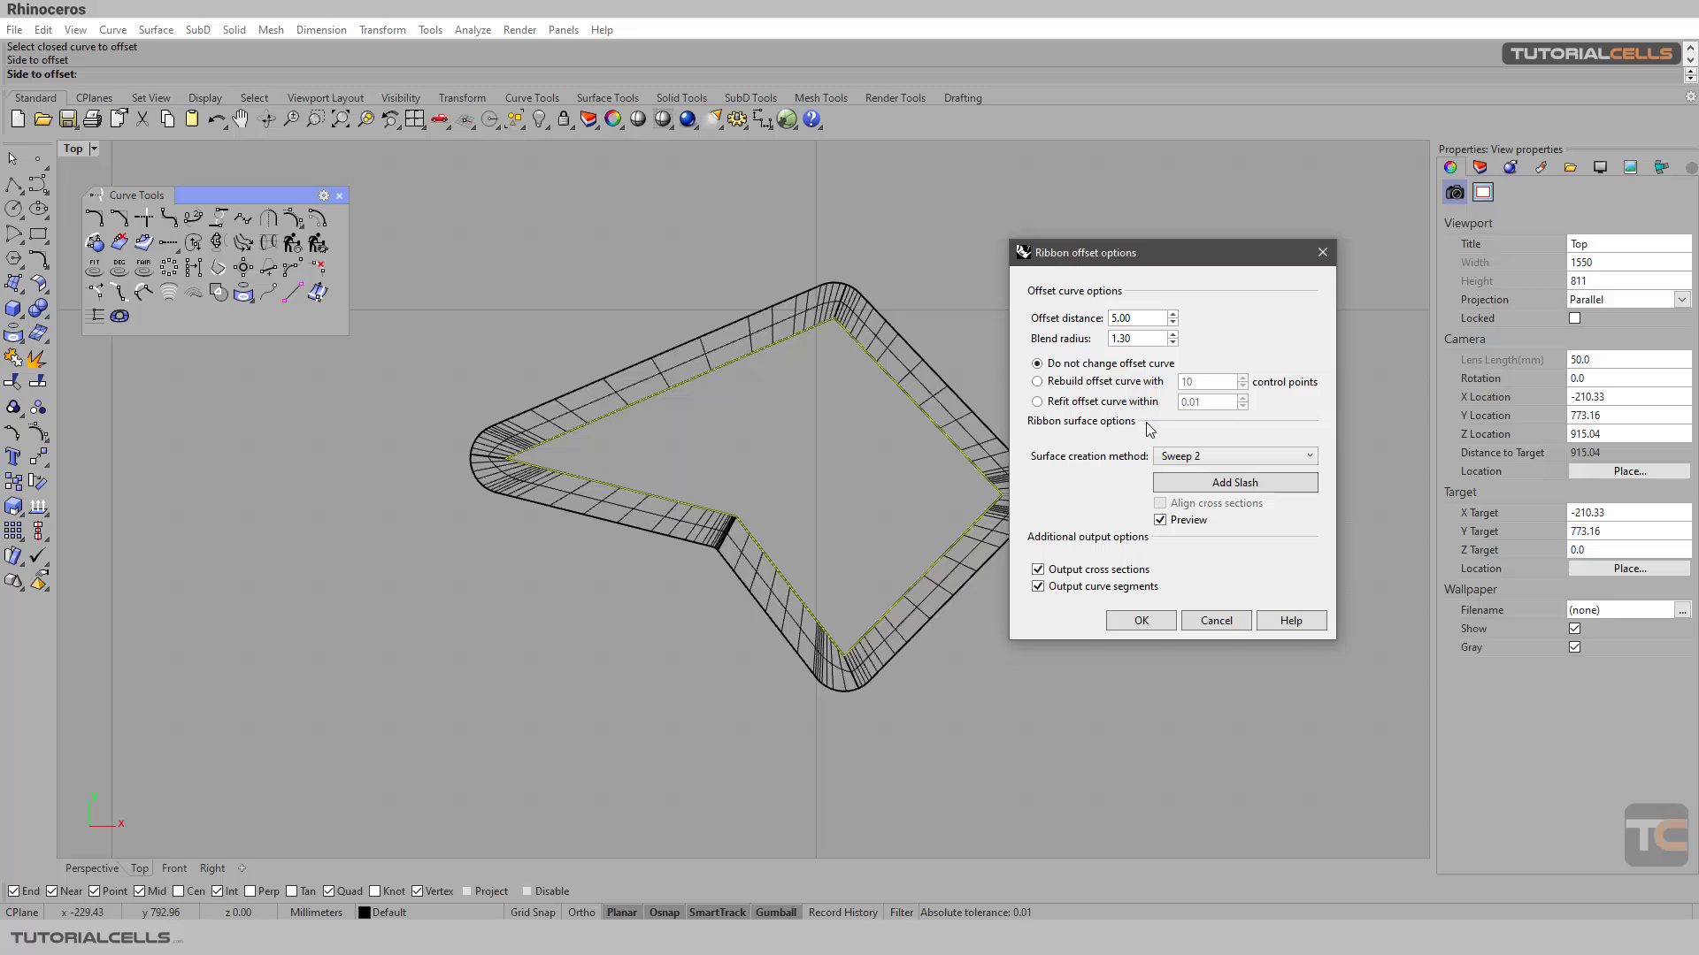
pyautogui.click(1234, 455)
pyautogui.click(1181, 470)
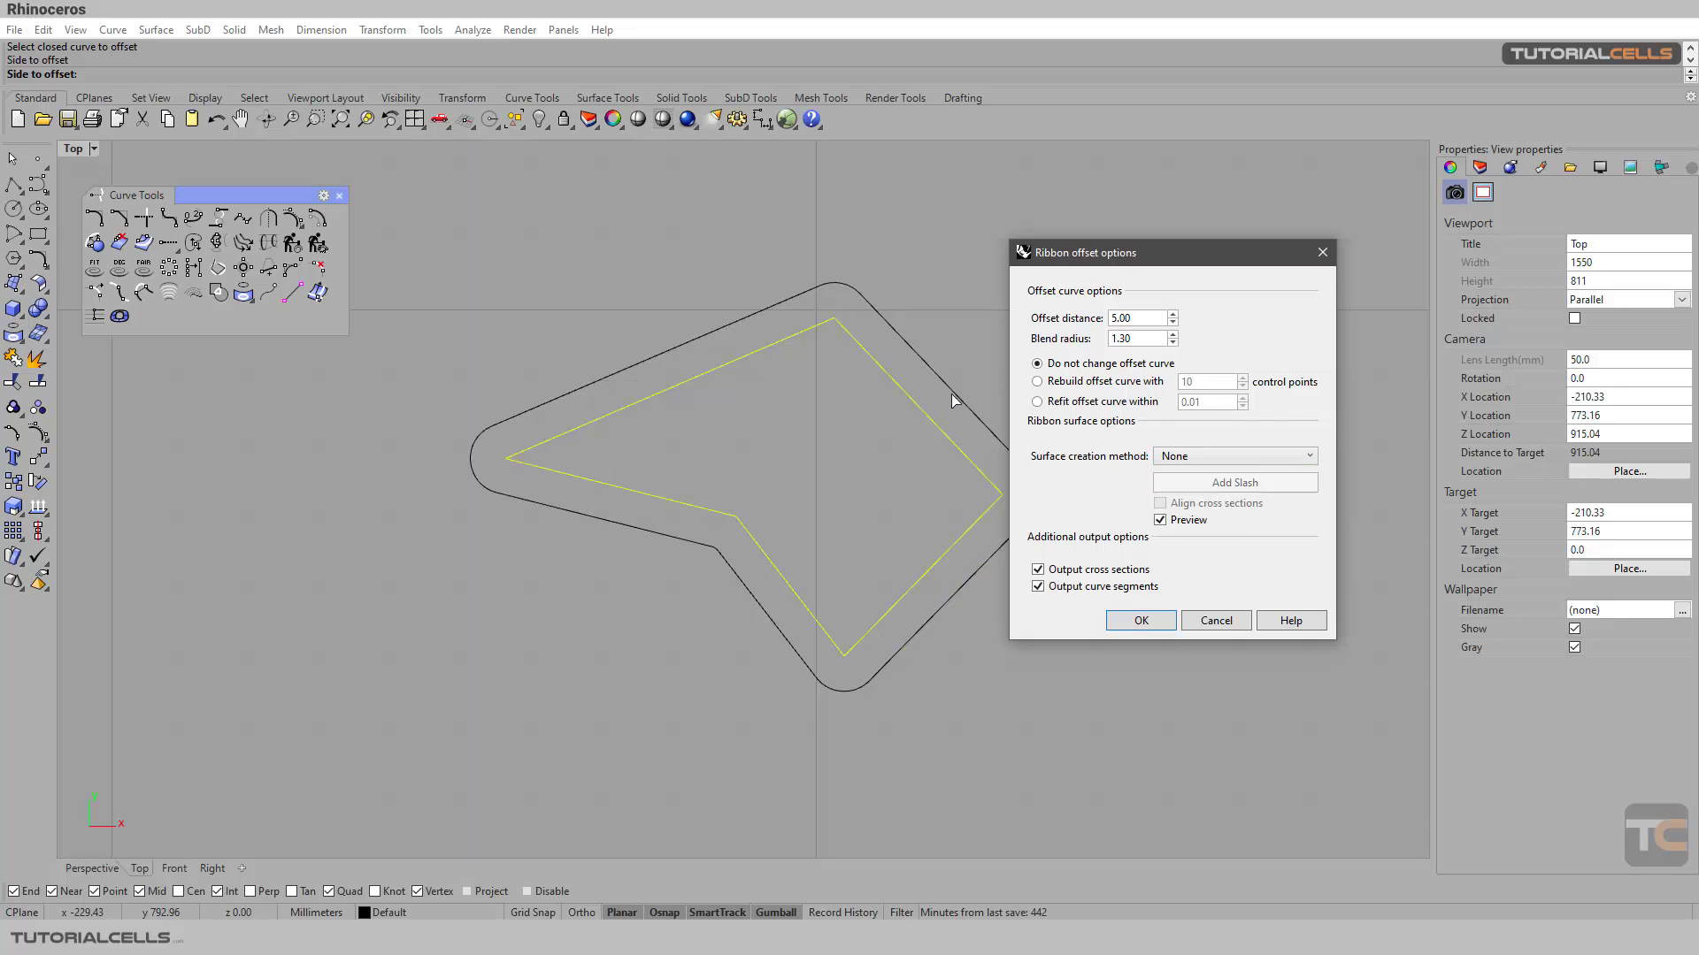
pyautogui.moveTo(906, 406); pyautogui.dragTo(773, 424, button='right')
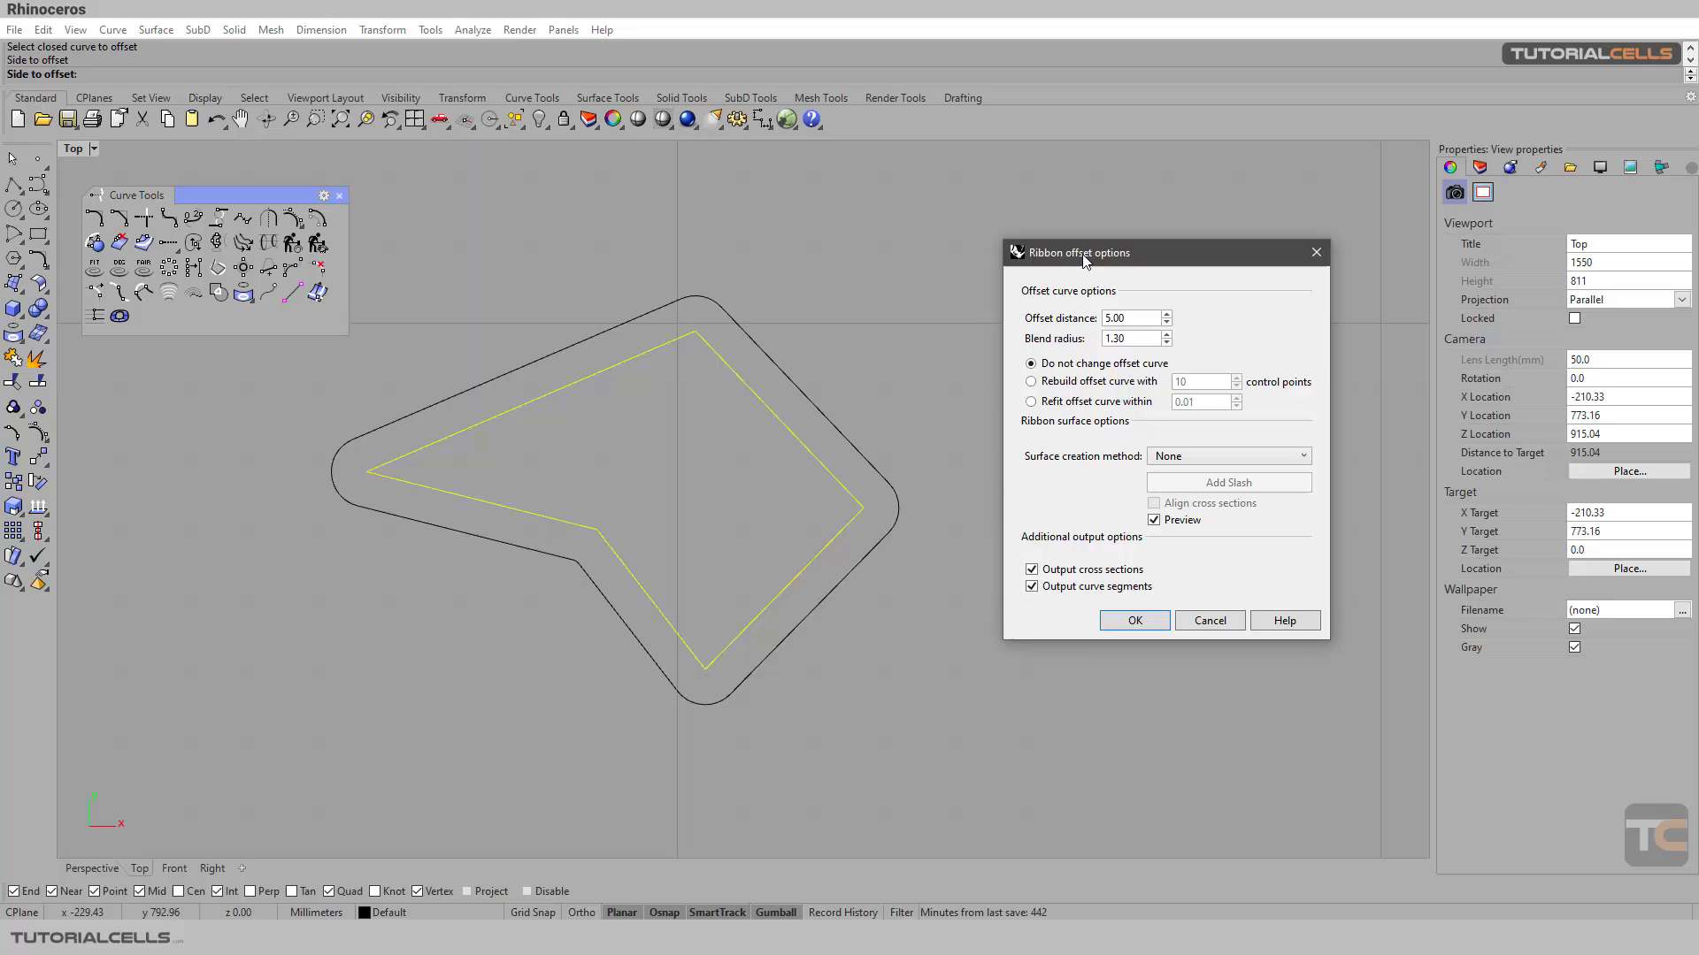
pyautogui.moveTo(1097, 259); pyautogui.dragTo(1083, 256)
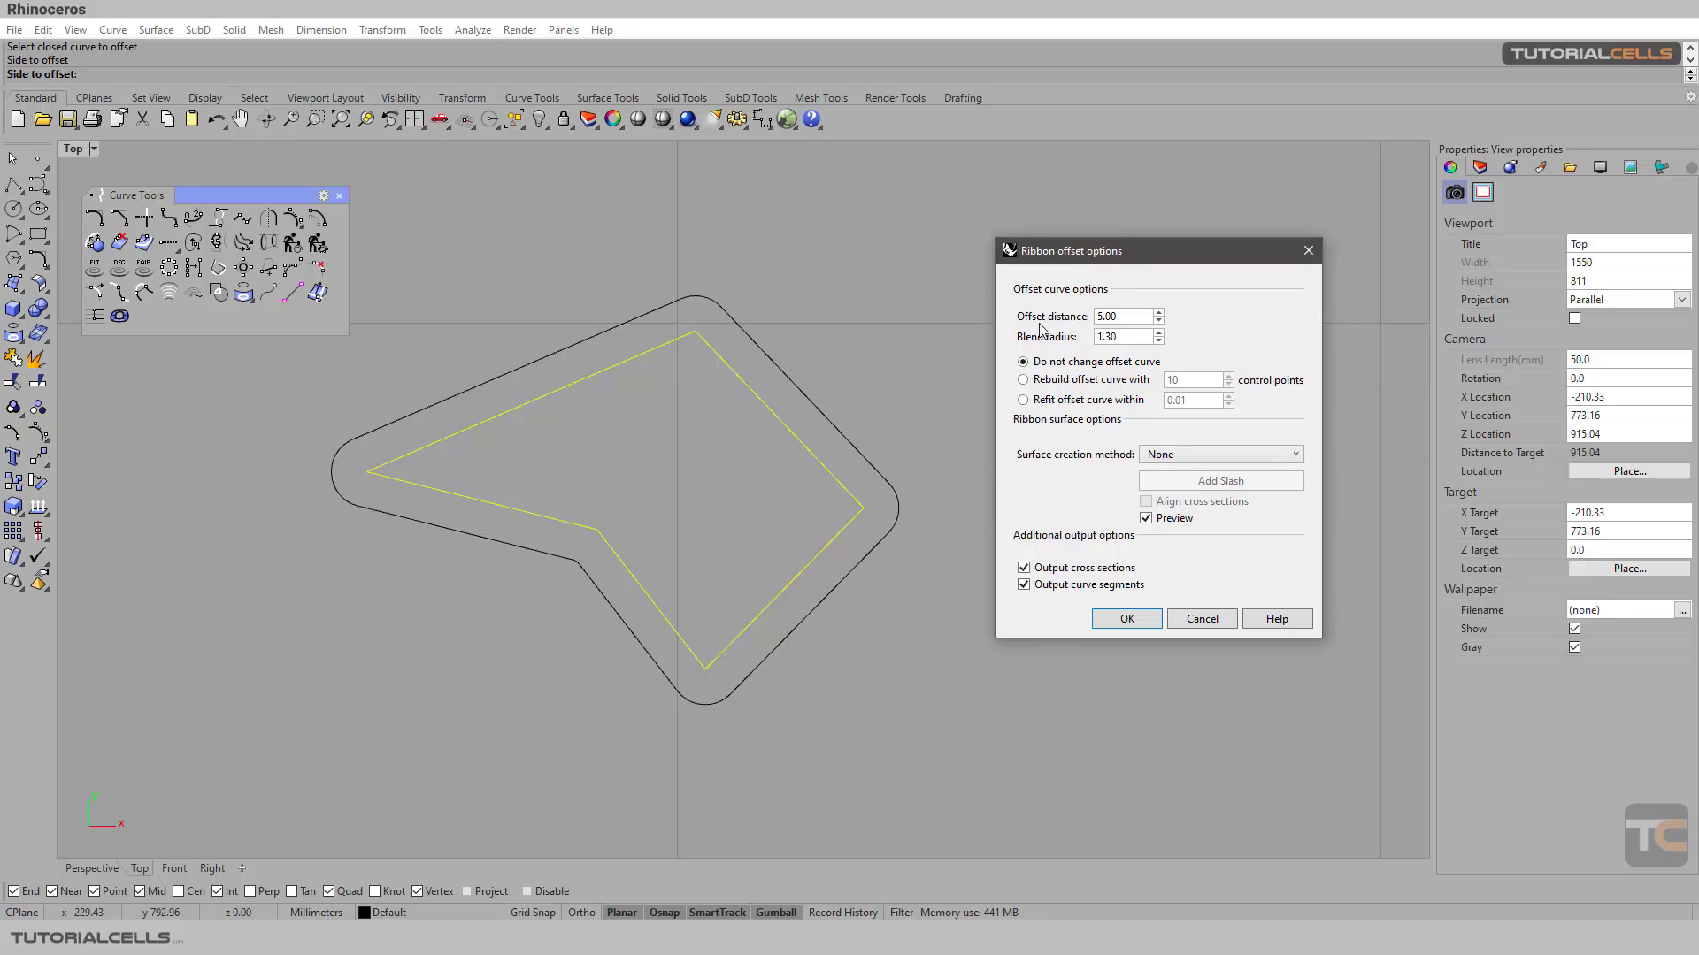
# Adjust the offset distance with the spinner until it reads 8.00
pyautogui.click(1157, 314)
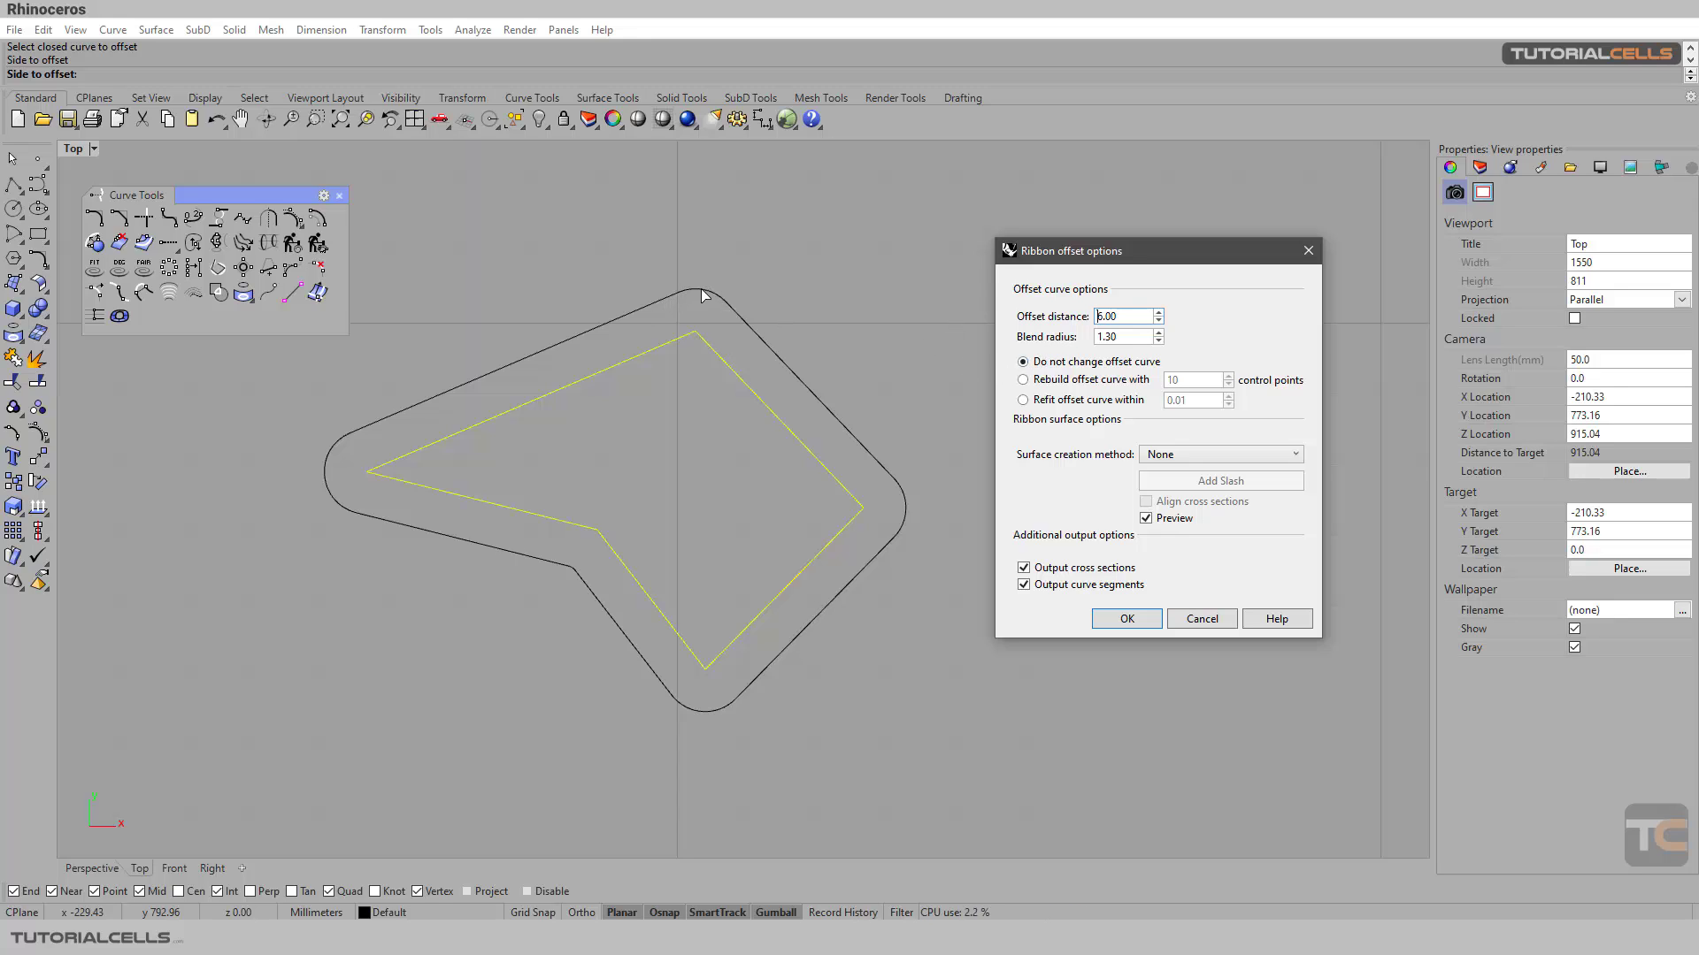
pyautogui.click(1158, 321)
pyautogui.click(1158, 321)
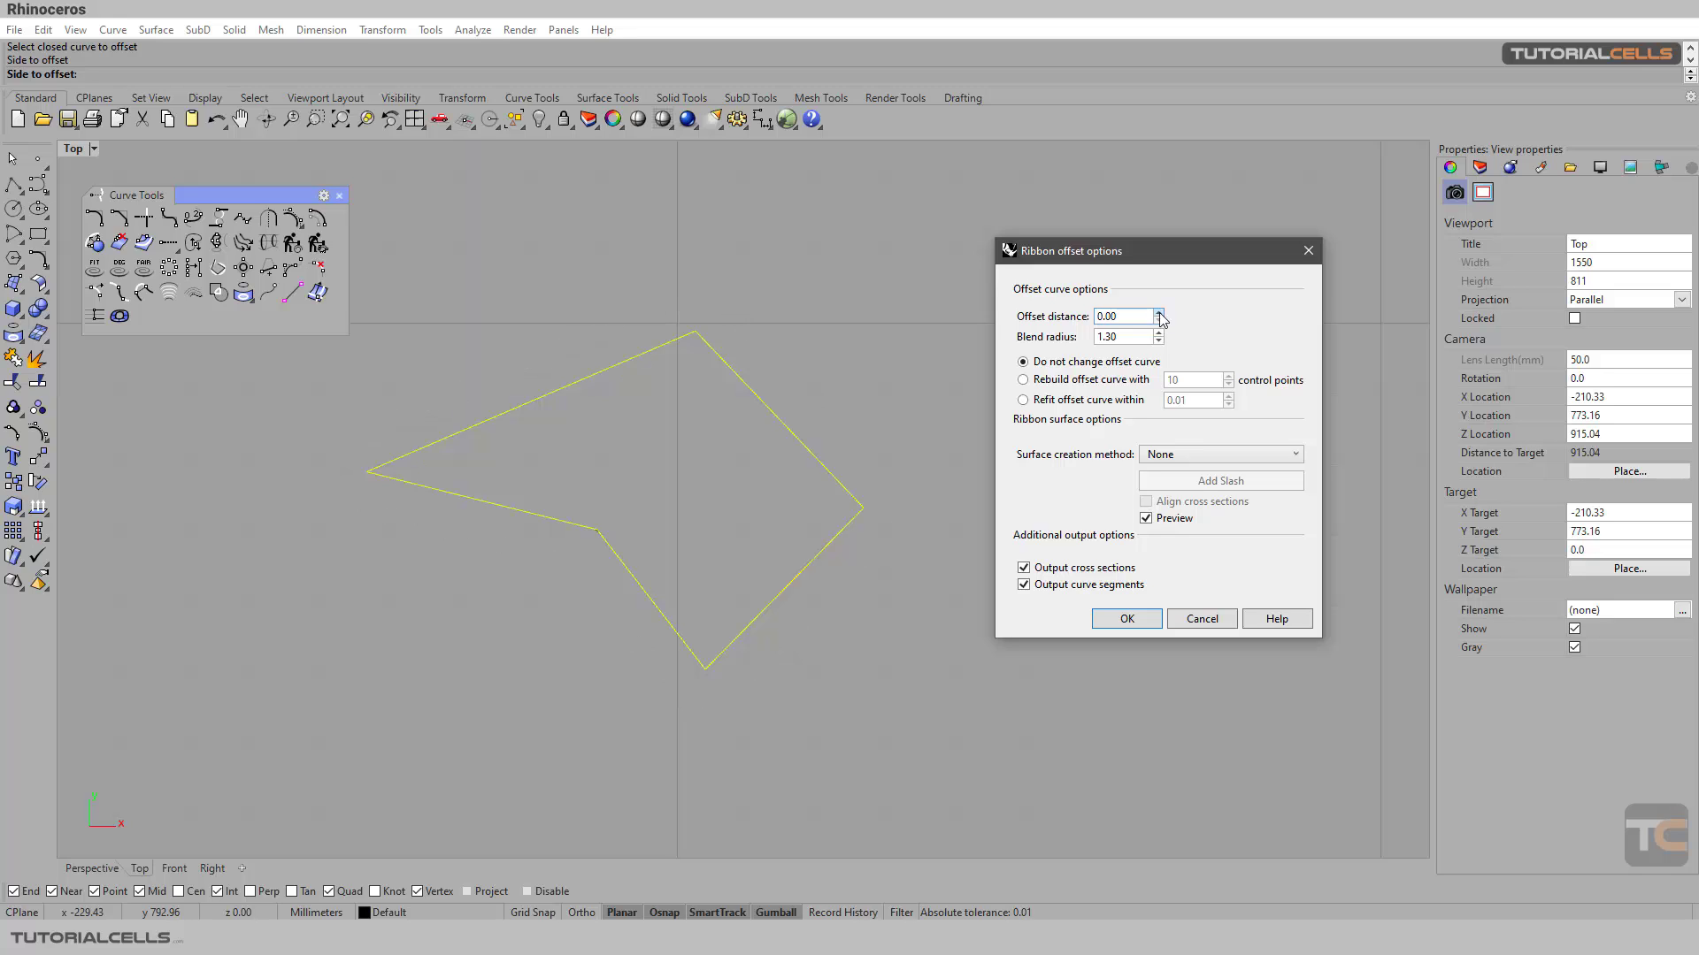
pyautogui.click(1158, 313)
pyautogui.click(1158, 313)
pyautogui.click(1158, 314)
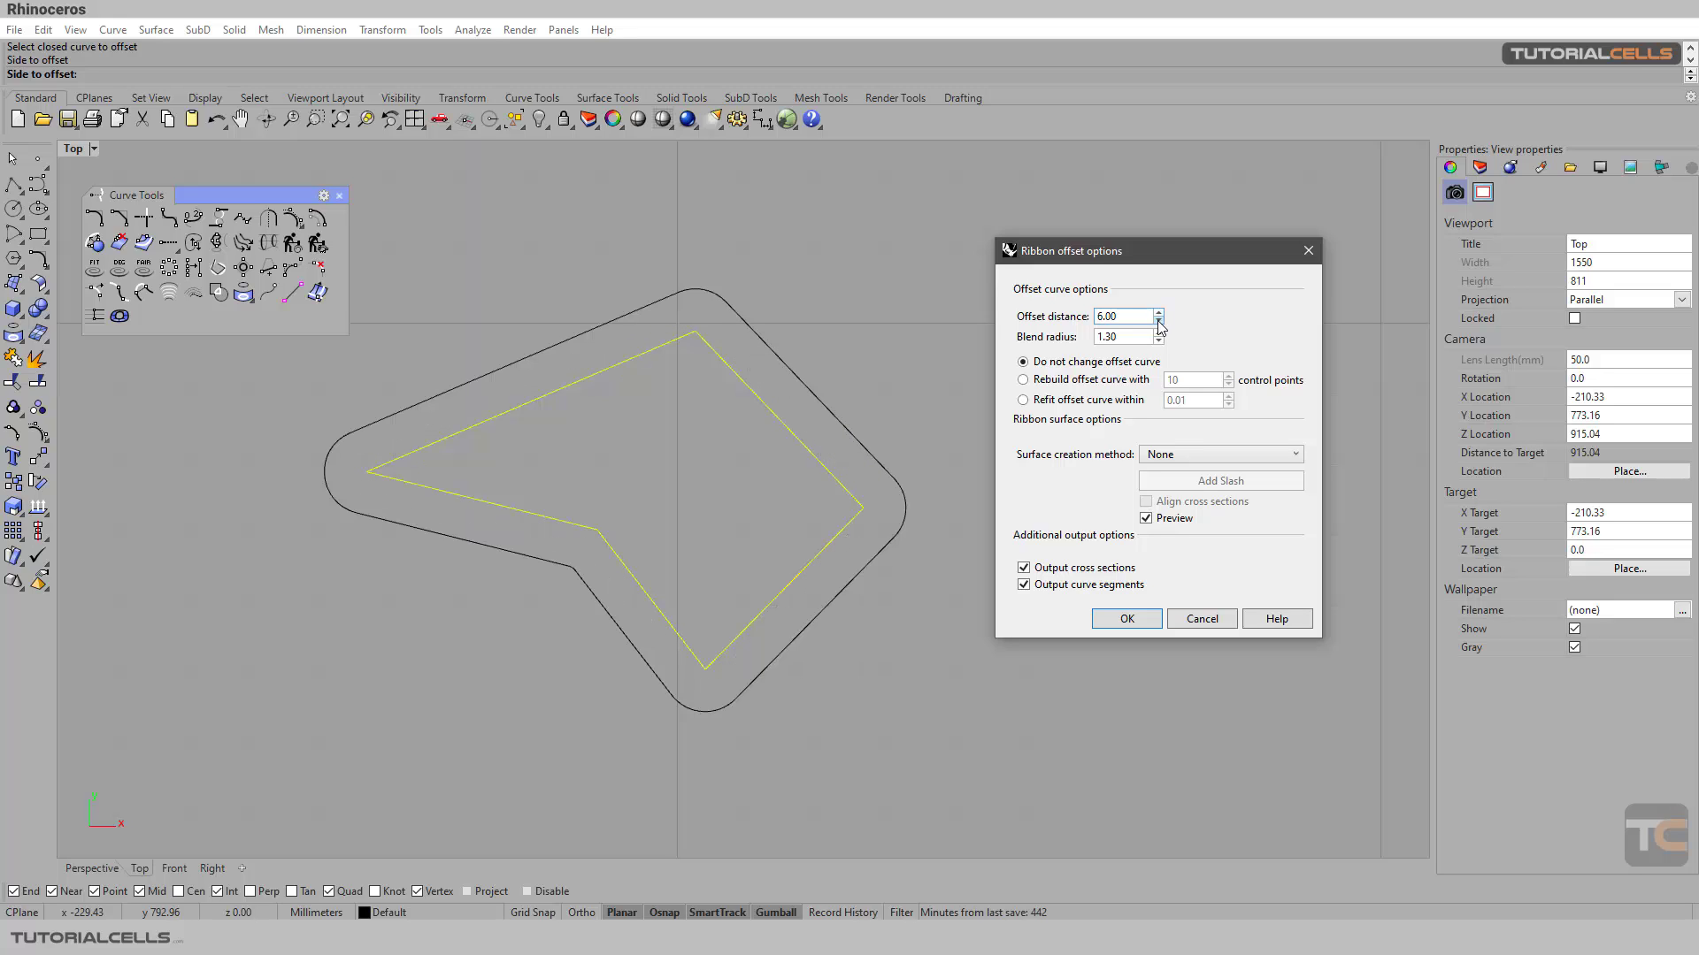
pyautogui.click(1158, 320)
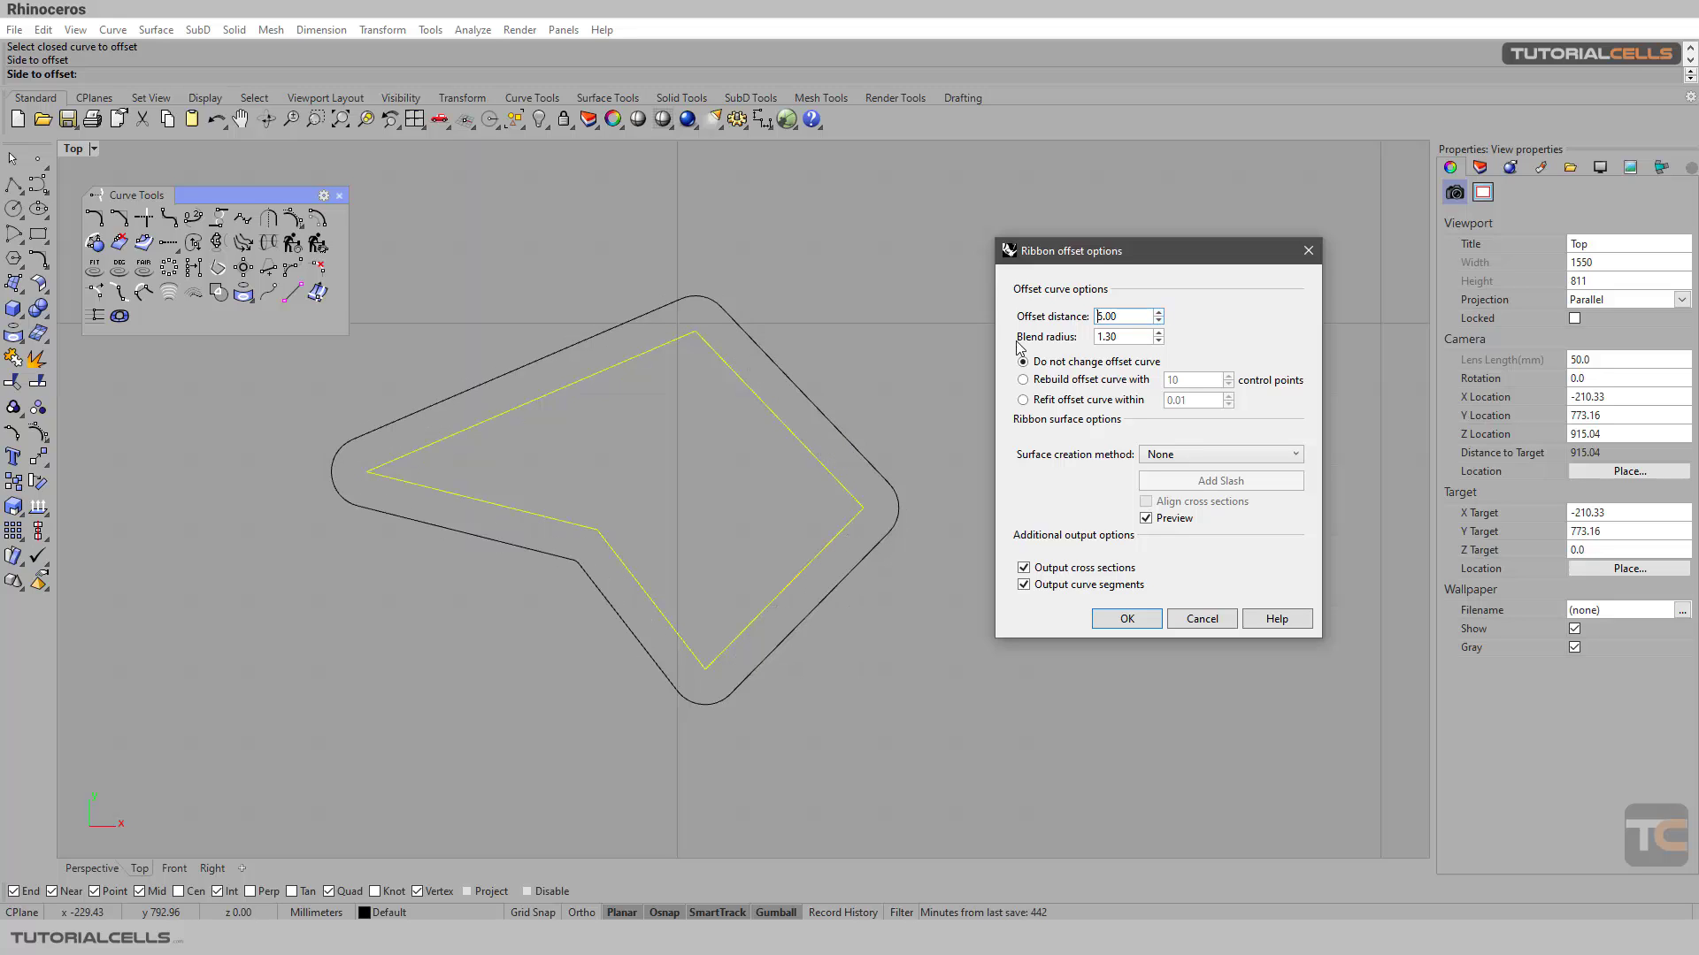
pyautogui.click(1158, 313)
pyautogui.click(1158, 313)
pyautogui.click(1158, 314)
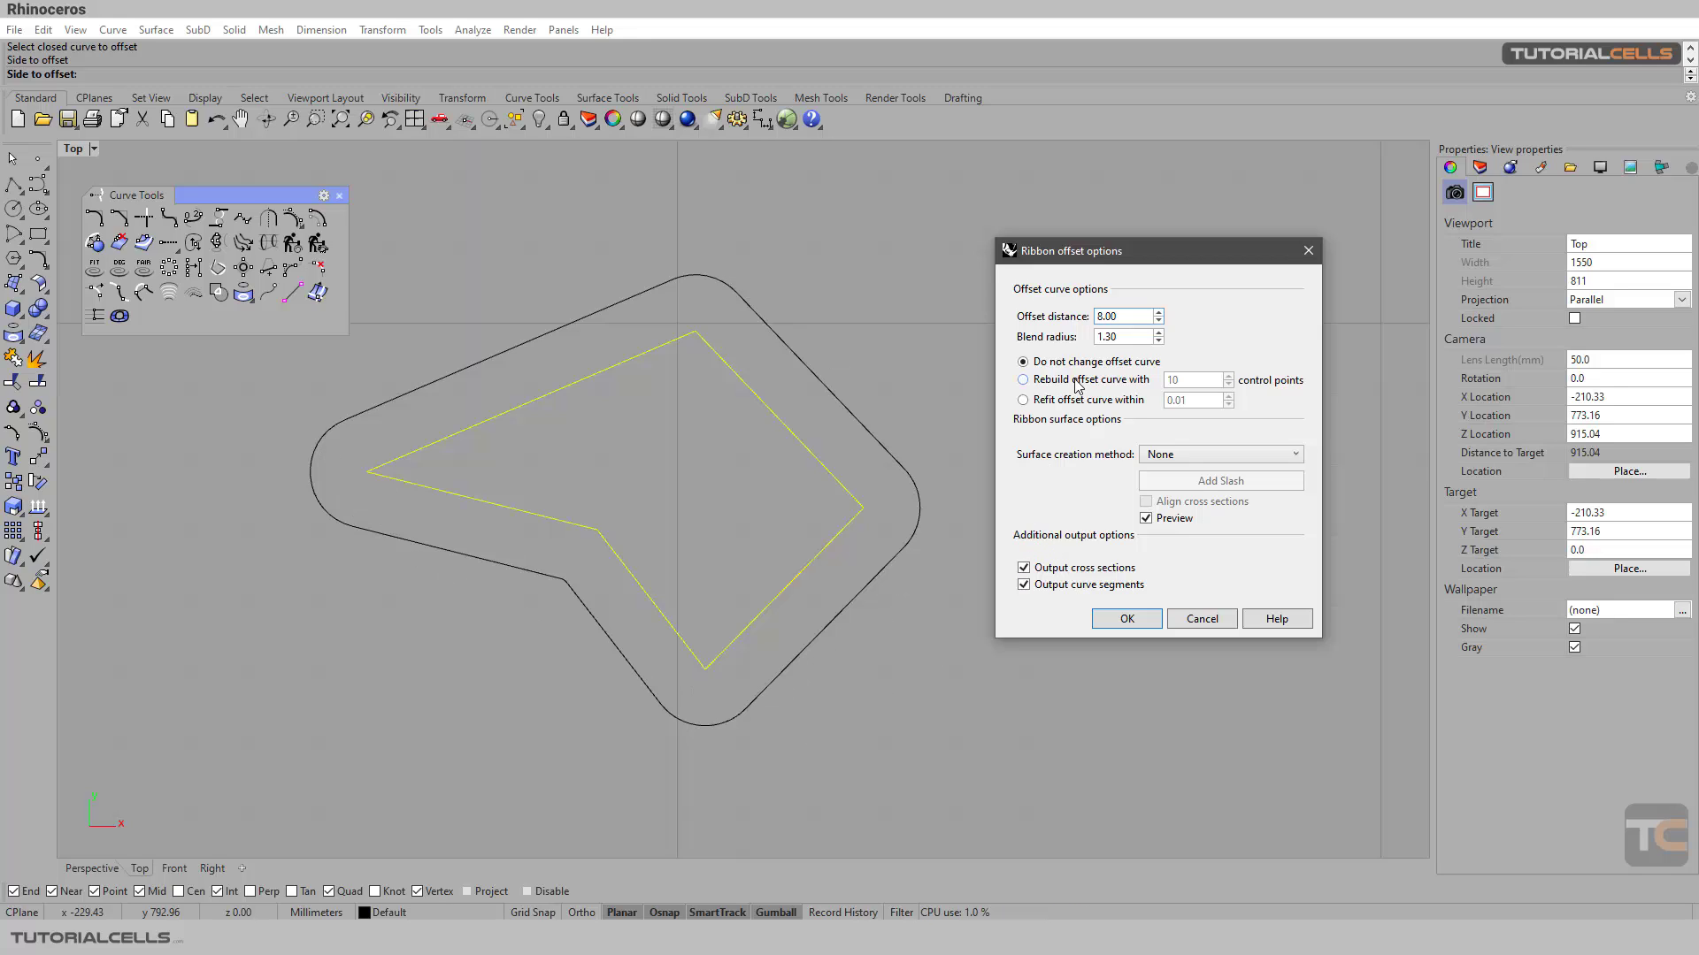
# Set the offset curve rebuild to 50 control points, then revert to Do not change offset curve
pyautogui.click(1025, 380)
pyautogui.moveTo(1183, 383); pyautogui.dragTo(1161, 393)
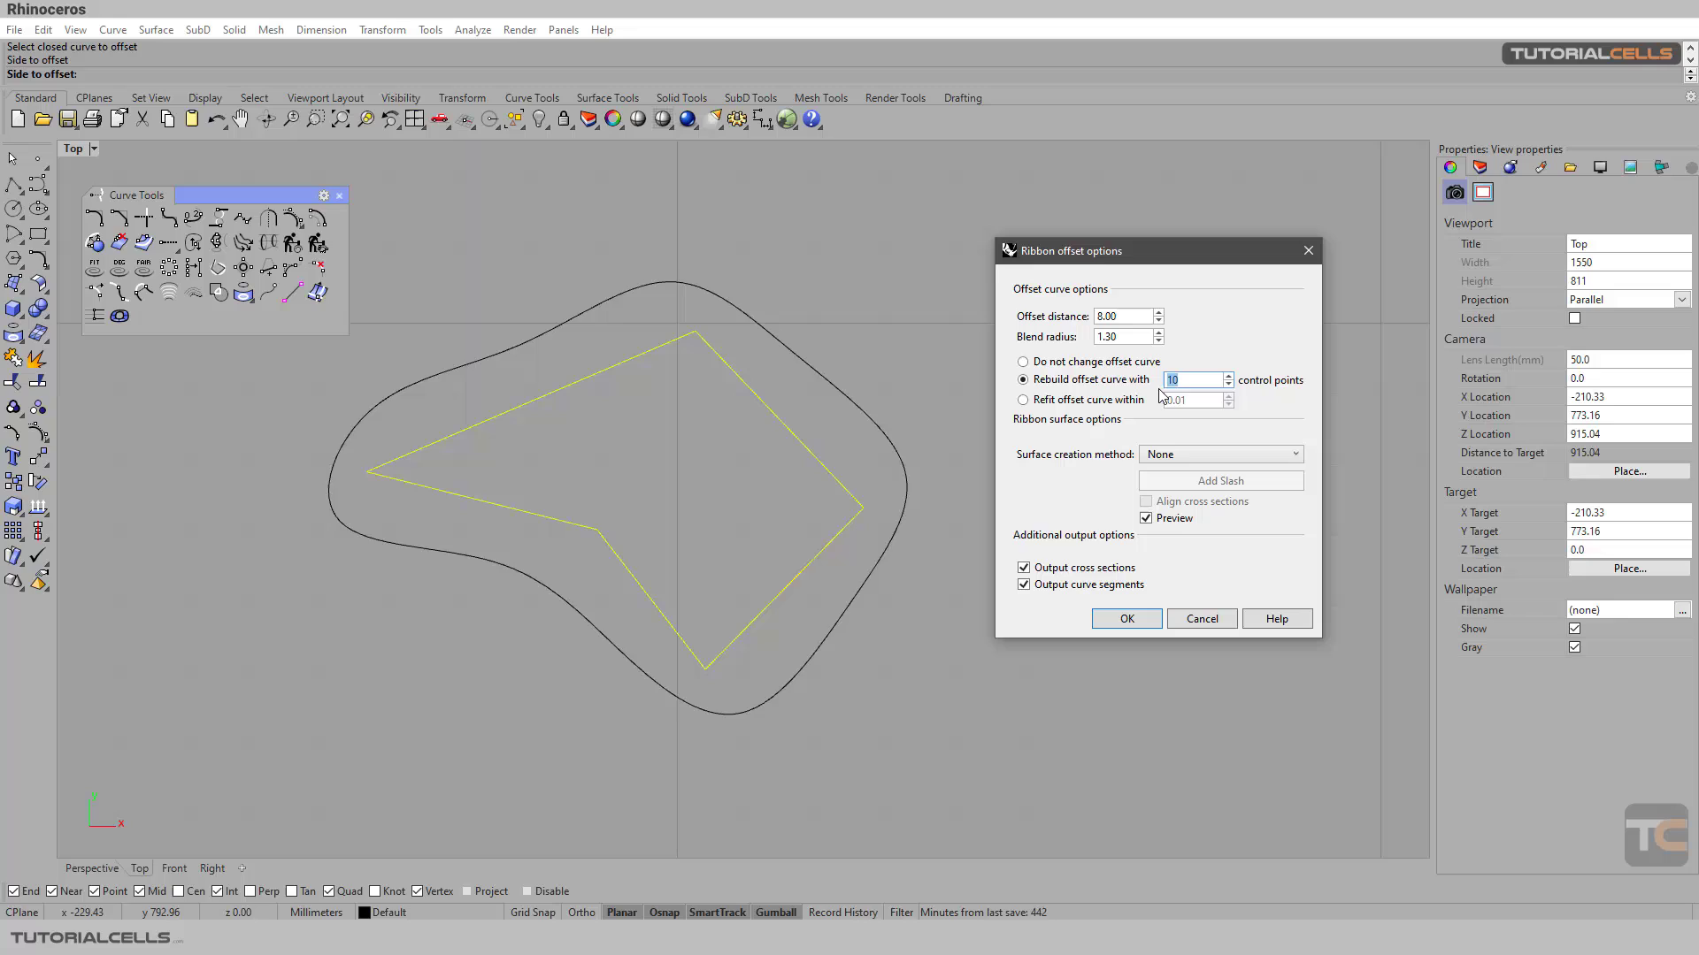
pyautogui.write('50')
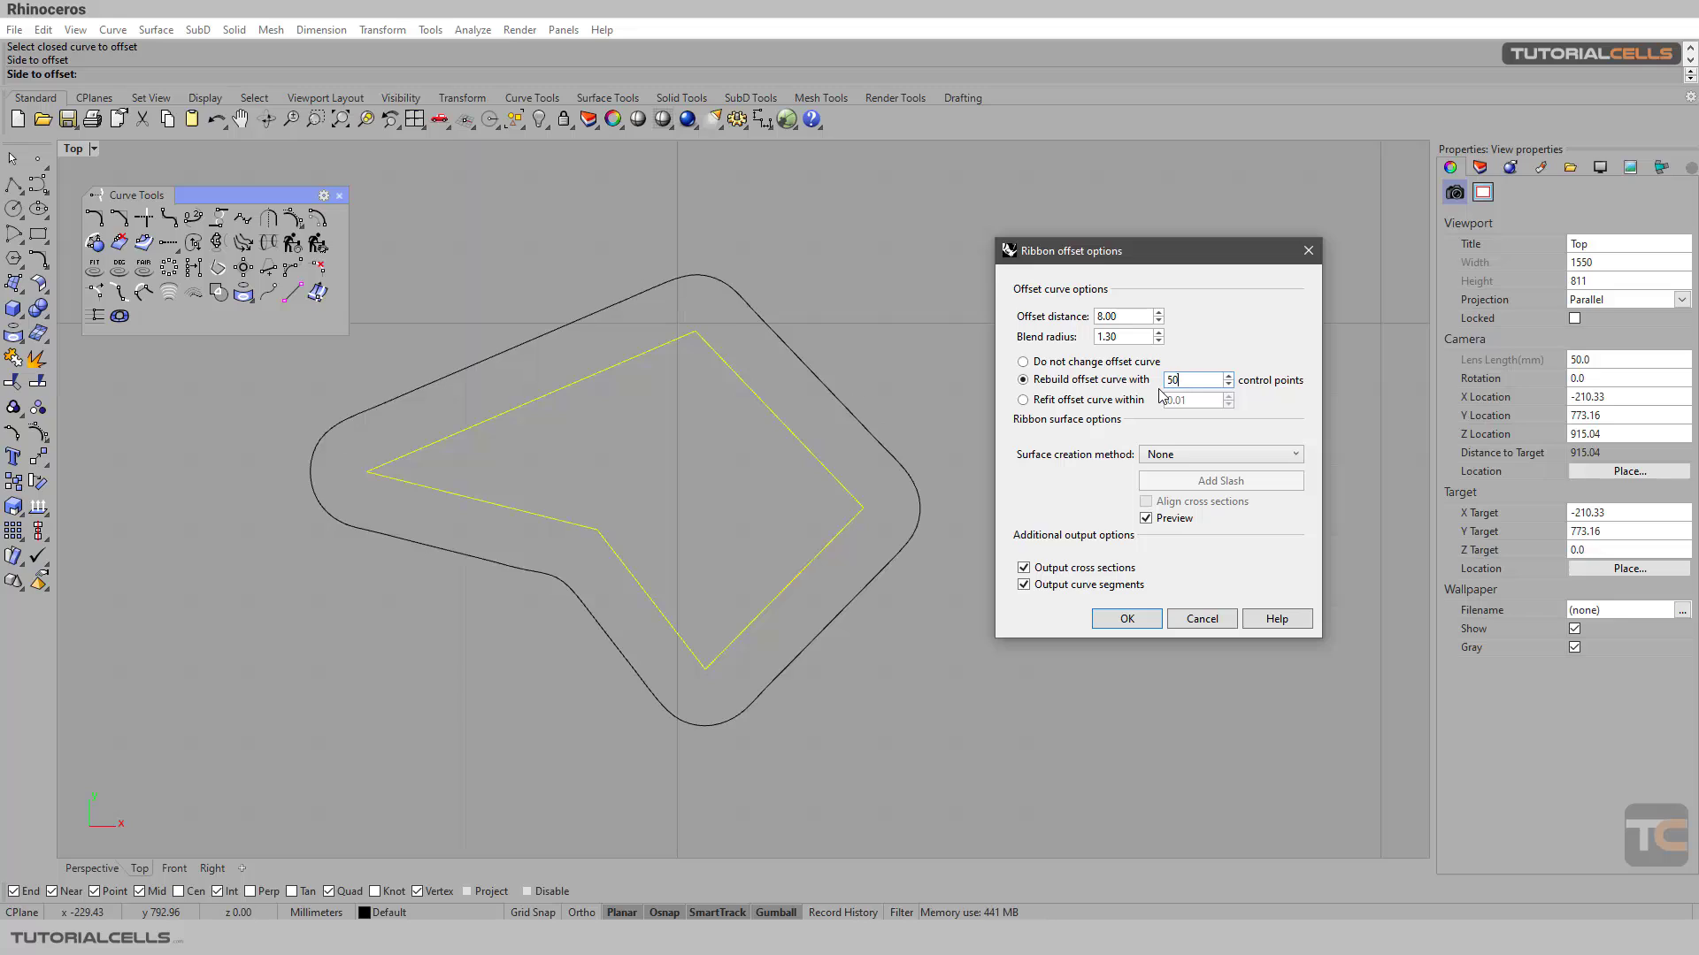
pyautogui.click(1039, 366)
# Change the surface creation method to Sweep 2
pyautogui.click(1173, 456)
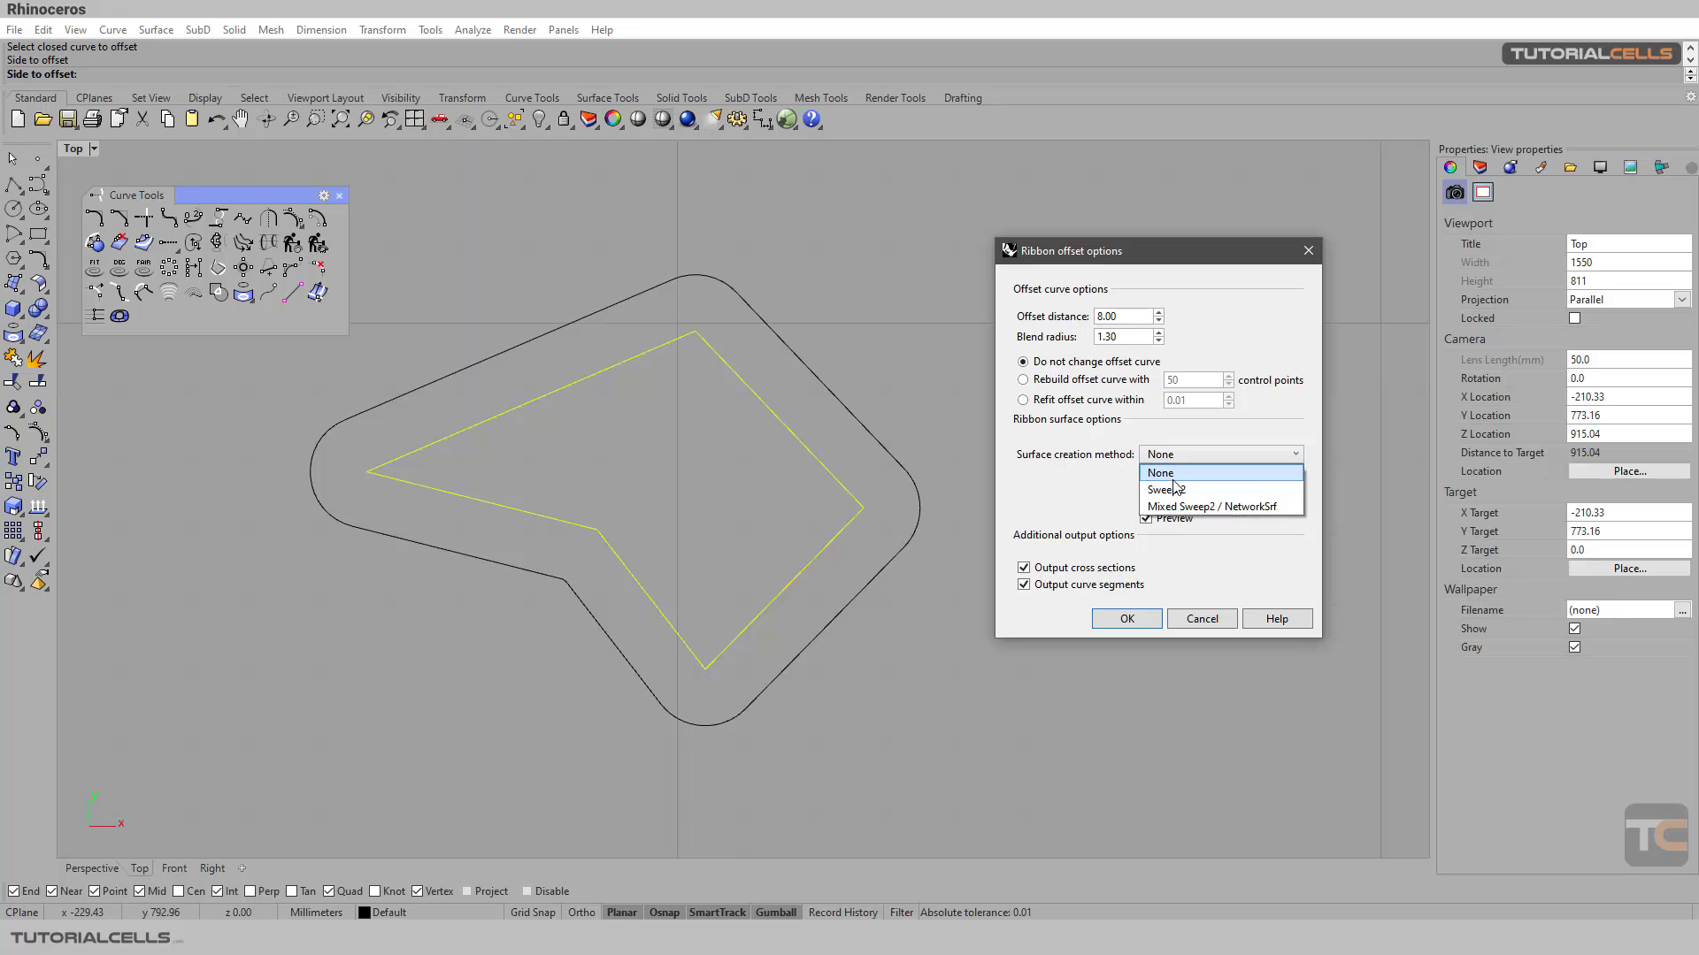
pyautogui.click(1176, 491)
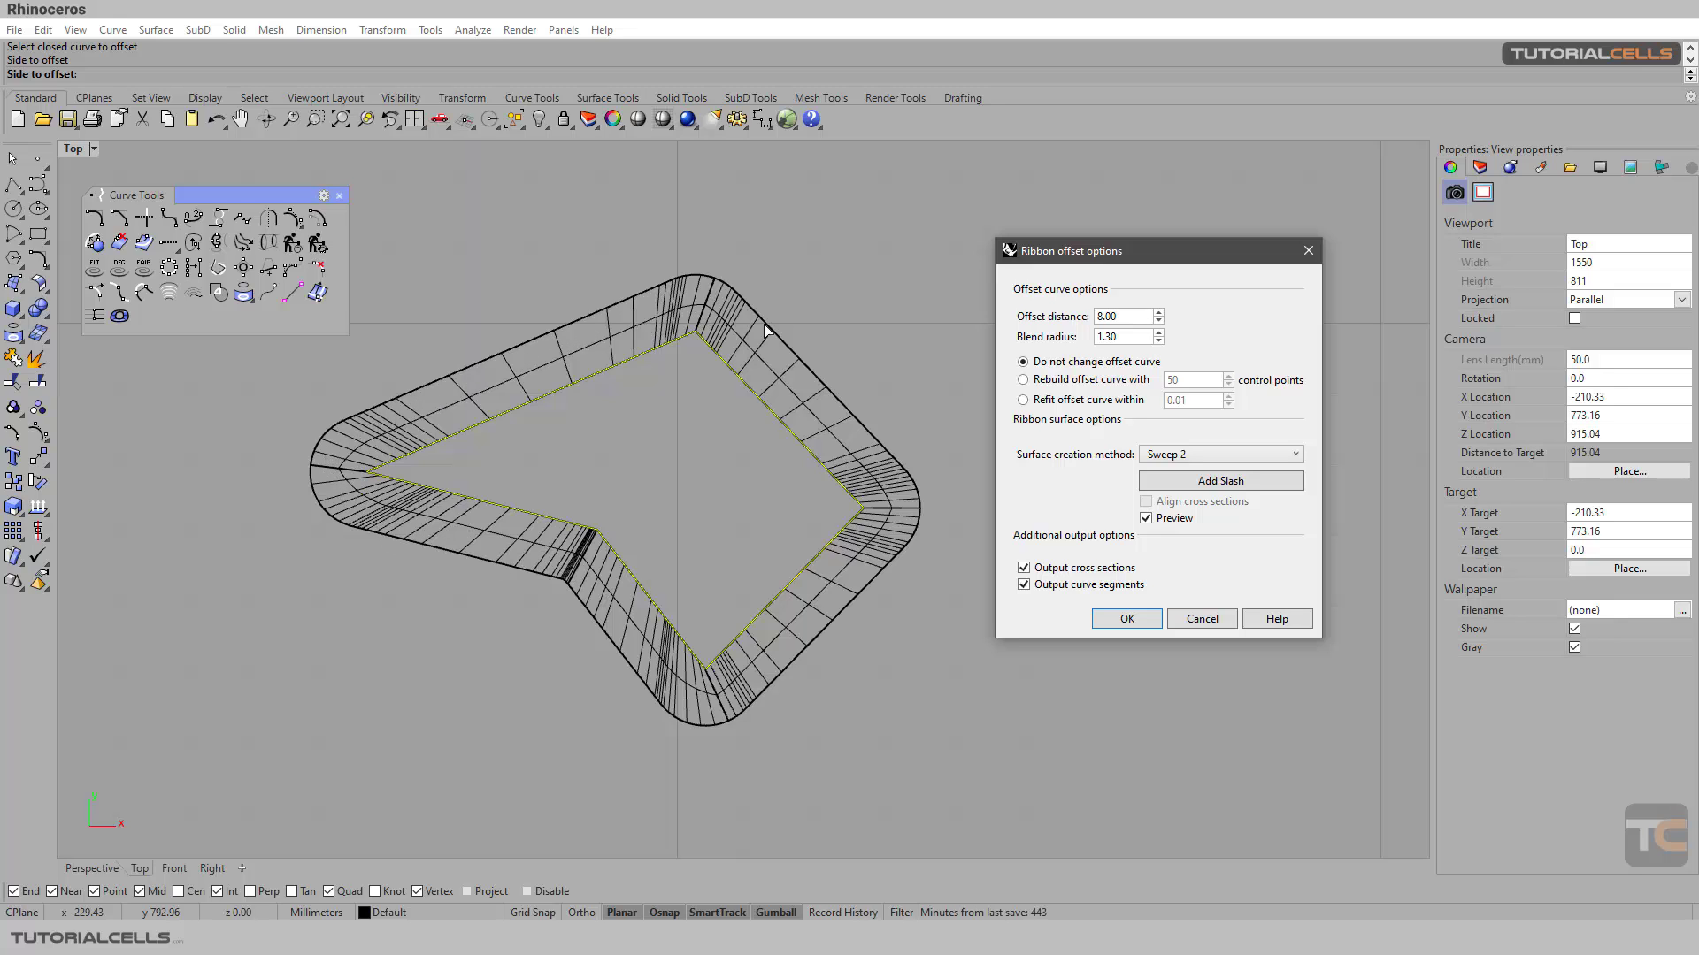
pyautogui.click(89, 869)
pyautogui.scroll(-5, 664, 566)
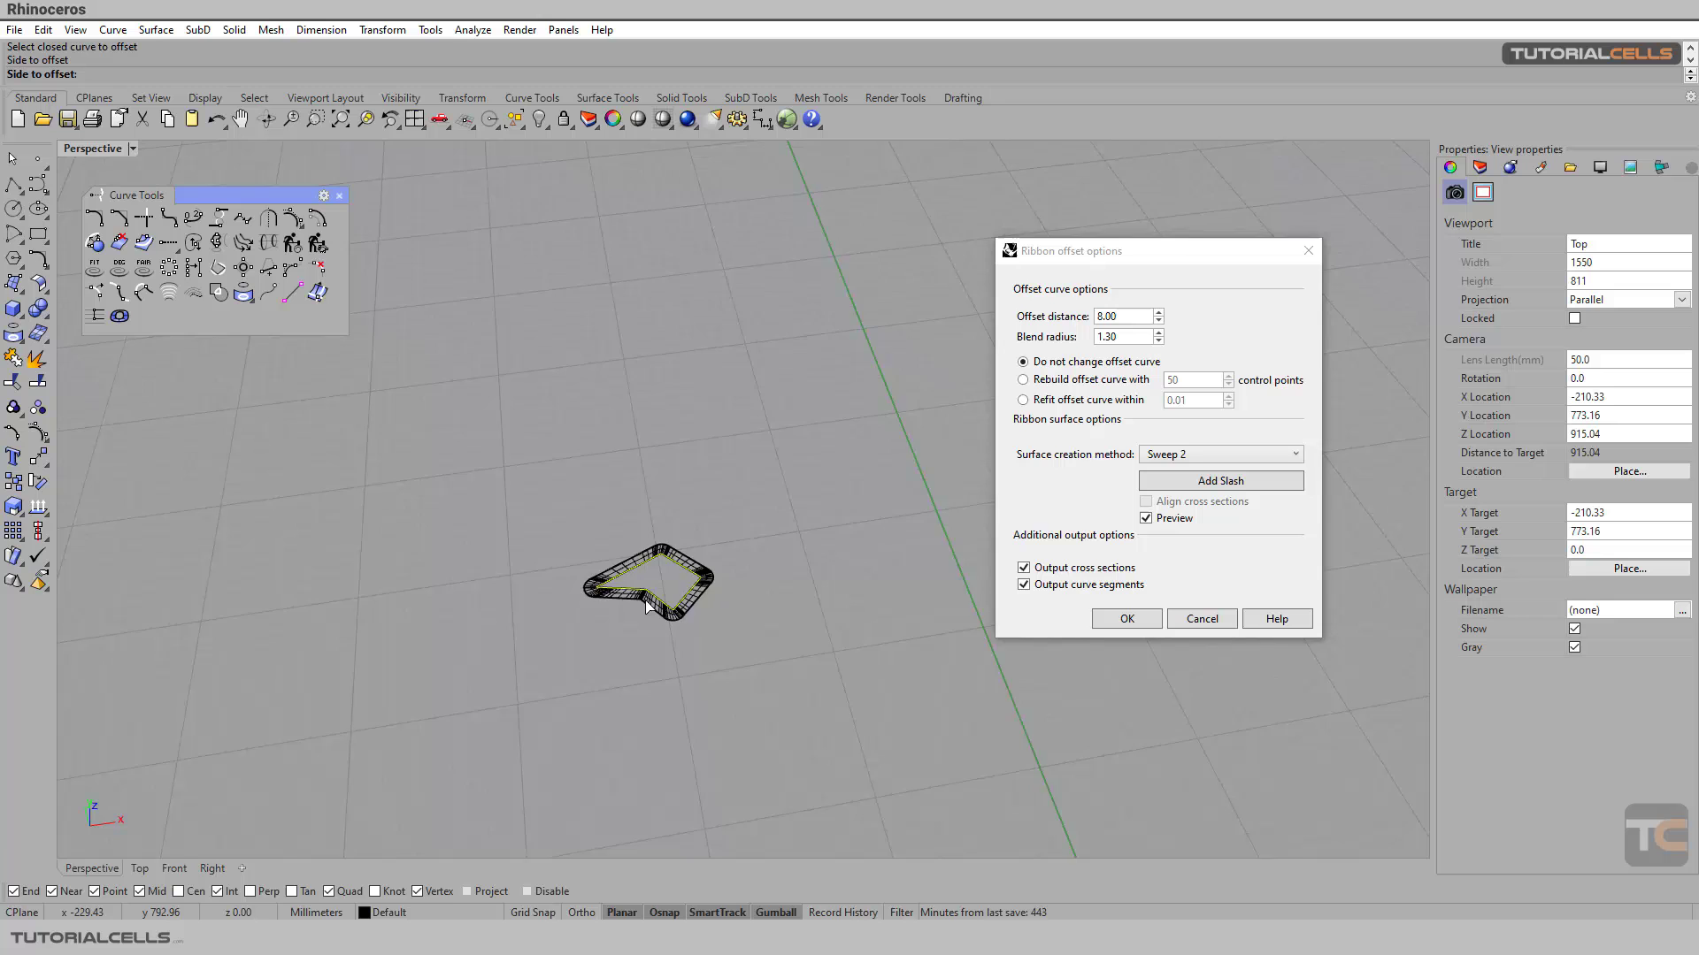
pyautogui.scroll(2, 671, 626)
pyautogui.scroll(3, 671, 619)
pyautogui.scroll(-3, 612, 482)
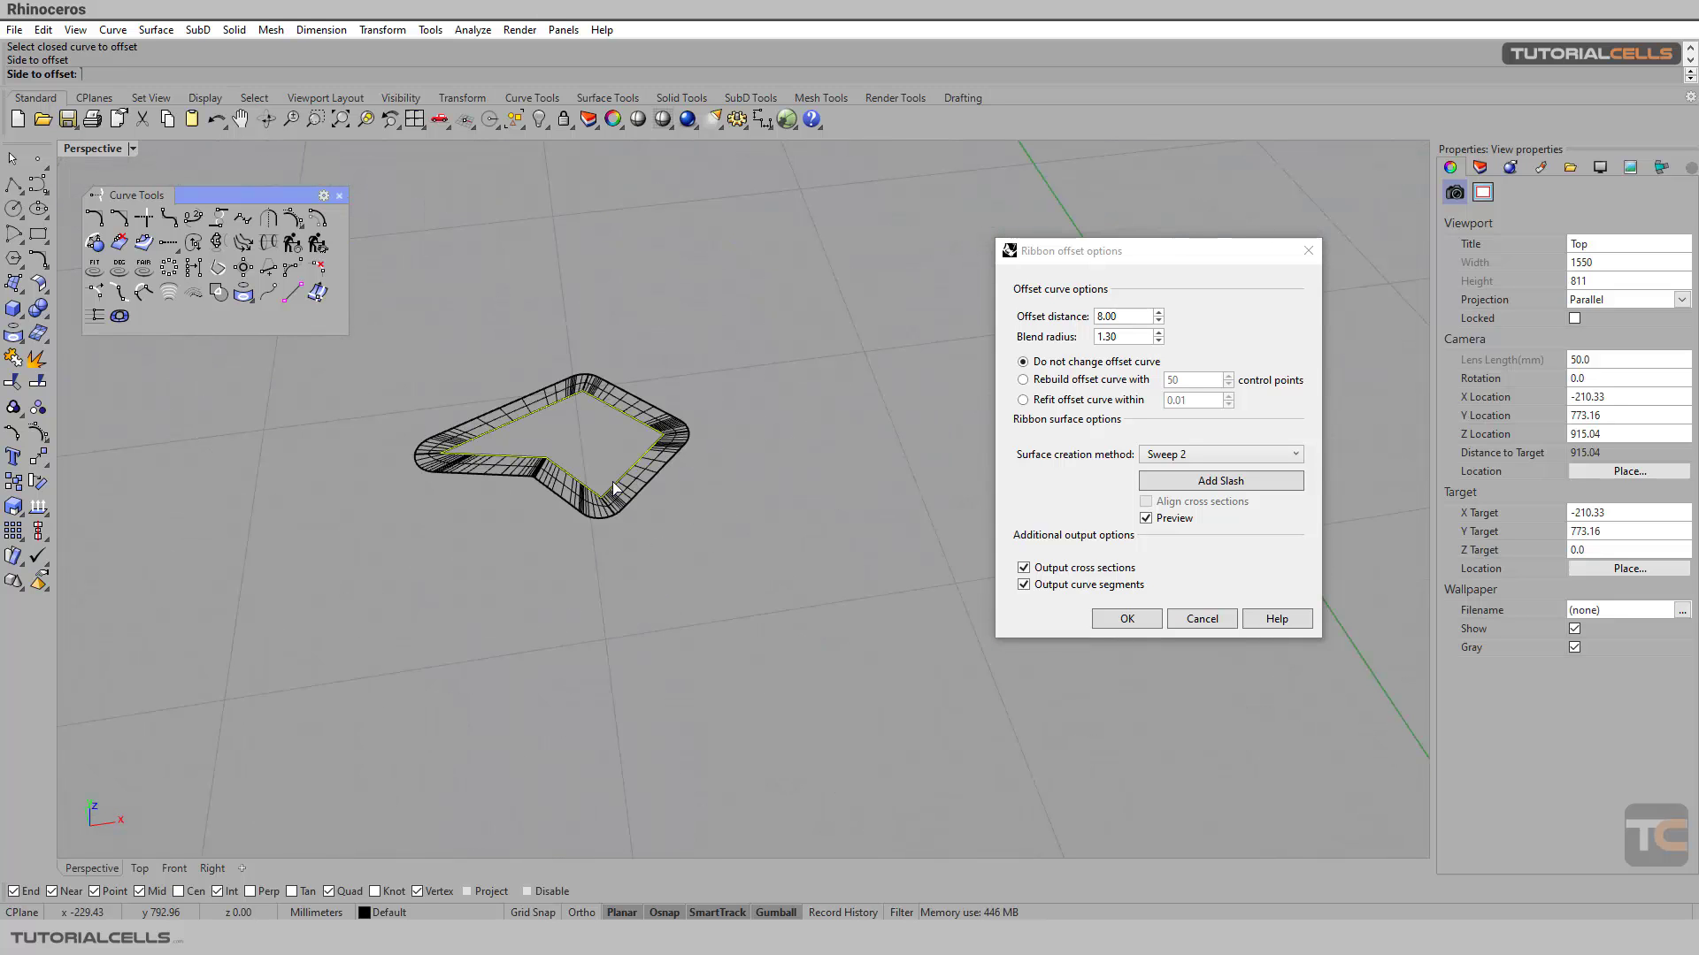
pyautogui.scroll(5, 602, 459)
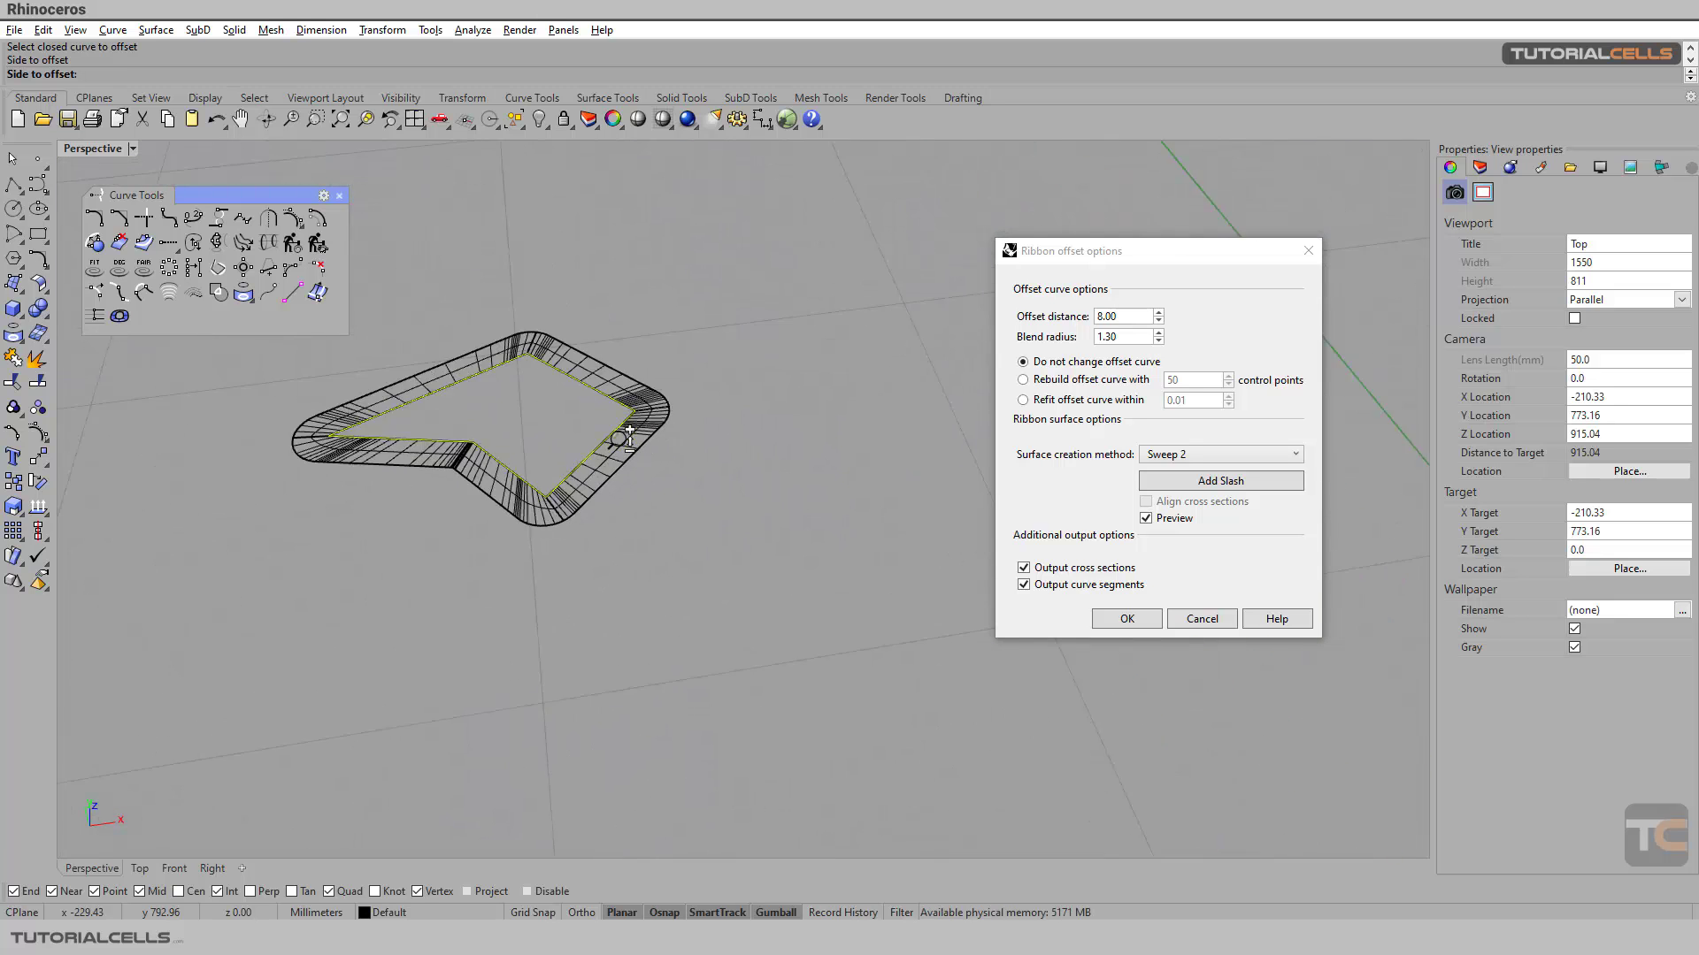
pyautogui.keyDown('shift'); pyautogui.moveTo(559, 428); pyautogui.dragTo(617, 470, button='right'); pyautogui.keyUp('shift')
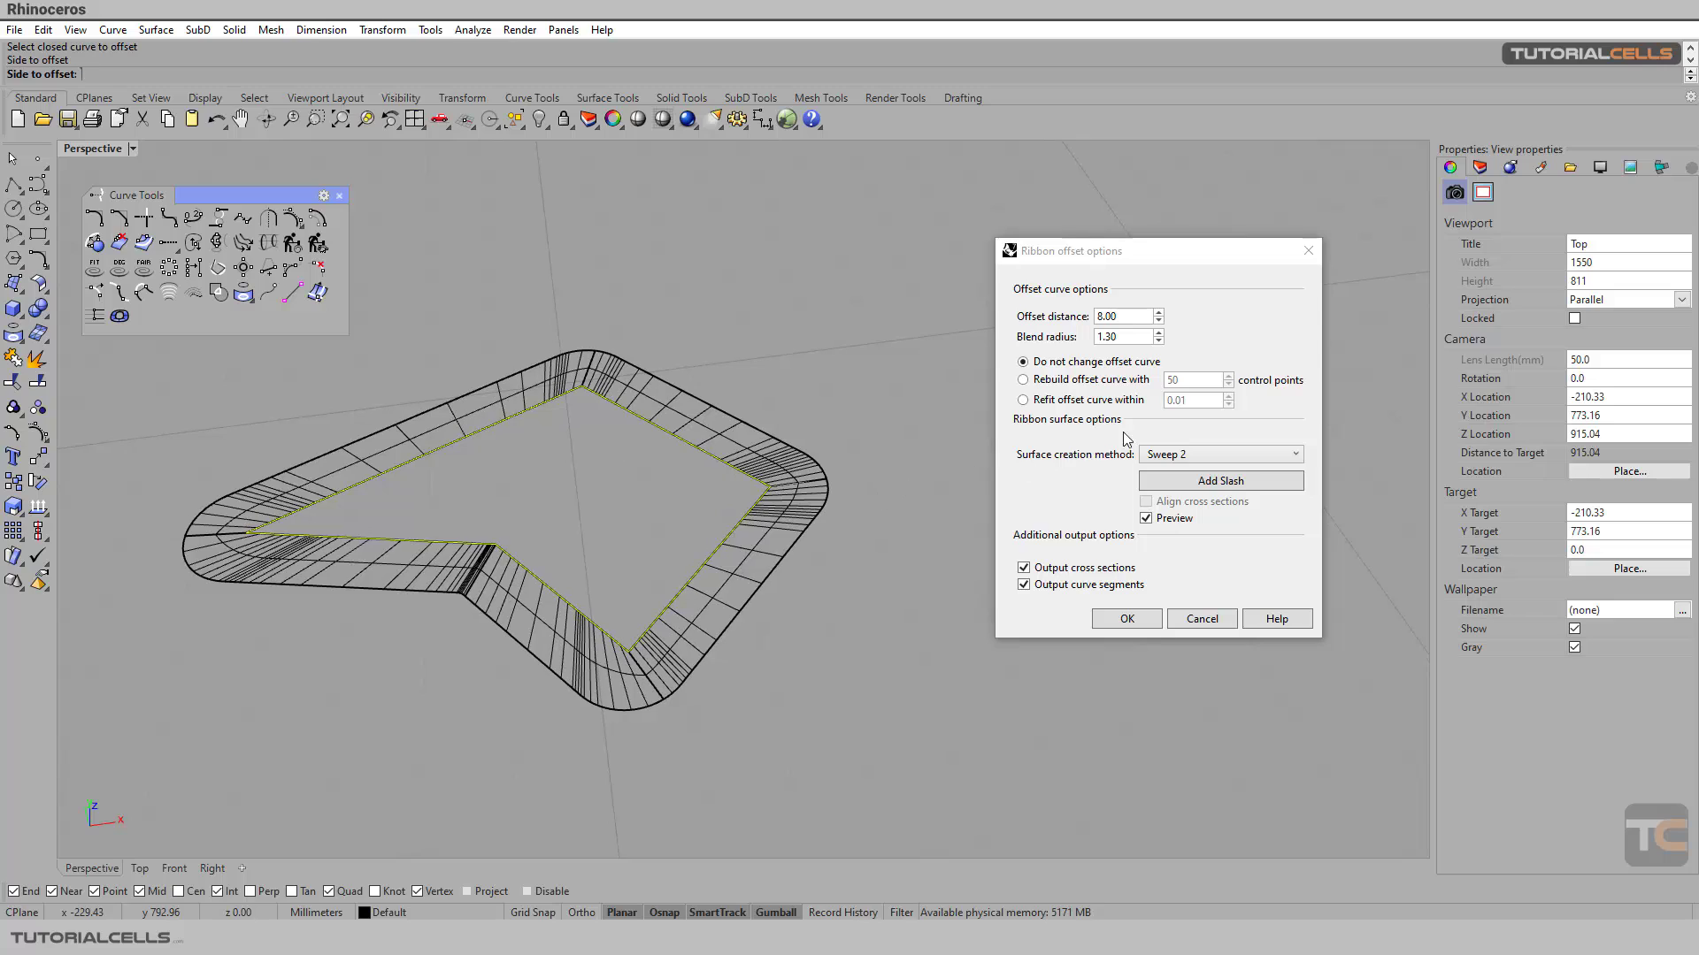
pyautogui.click(1176, 456)
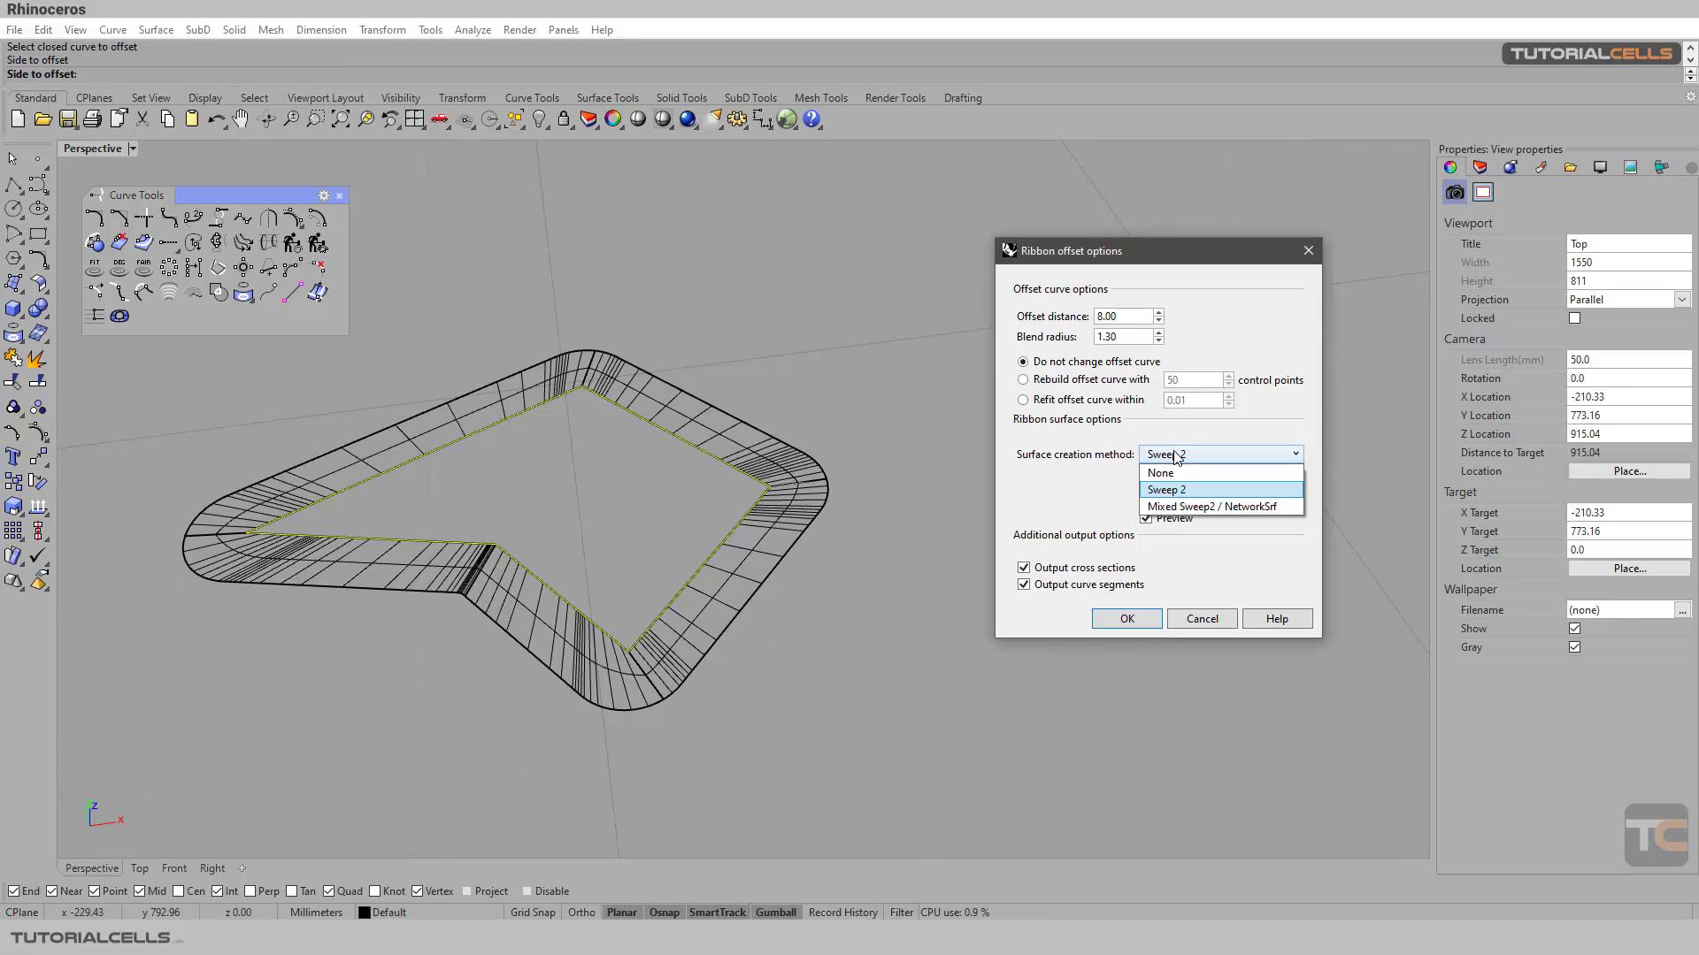
pyautogui.click(1199, 508)
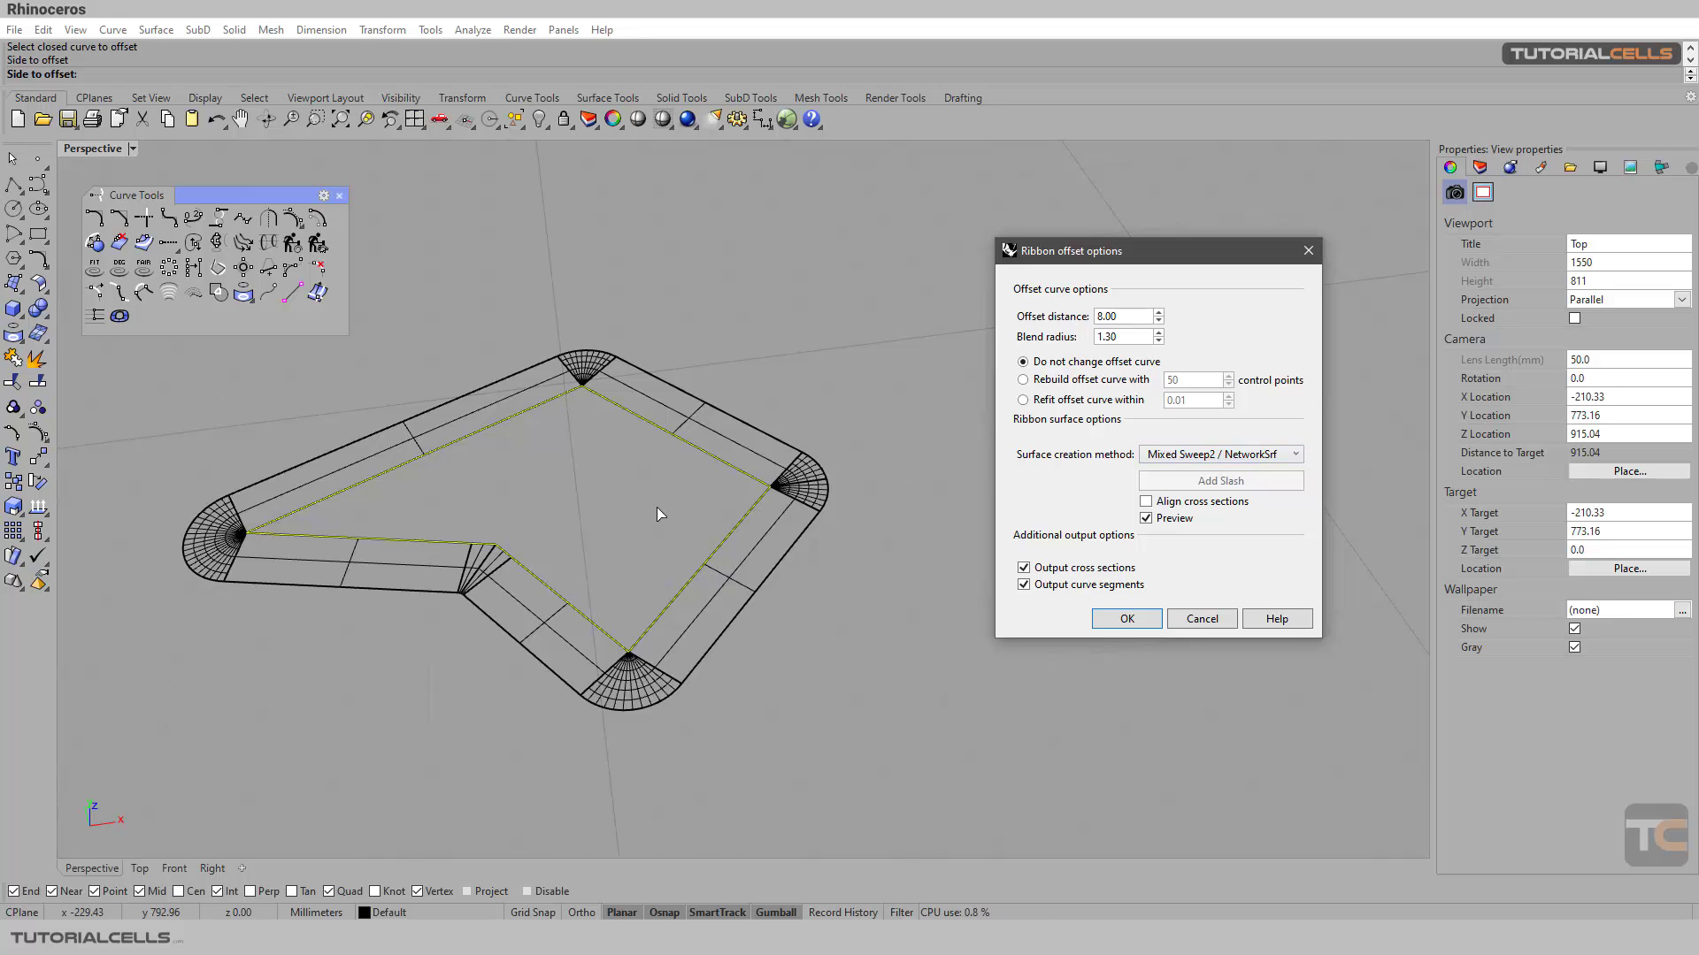
pyautogui.keyDown('shift'); pyautogui.moveTo(656, 507); pyautogui.dragTo(710, 595, button='right'); pyautogui.keyUp('shift')
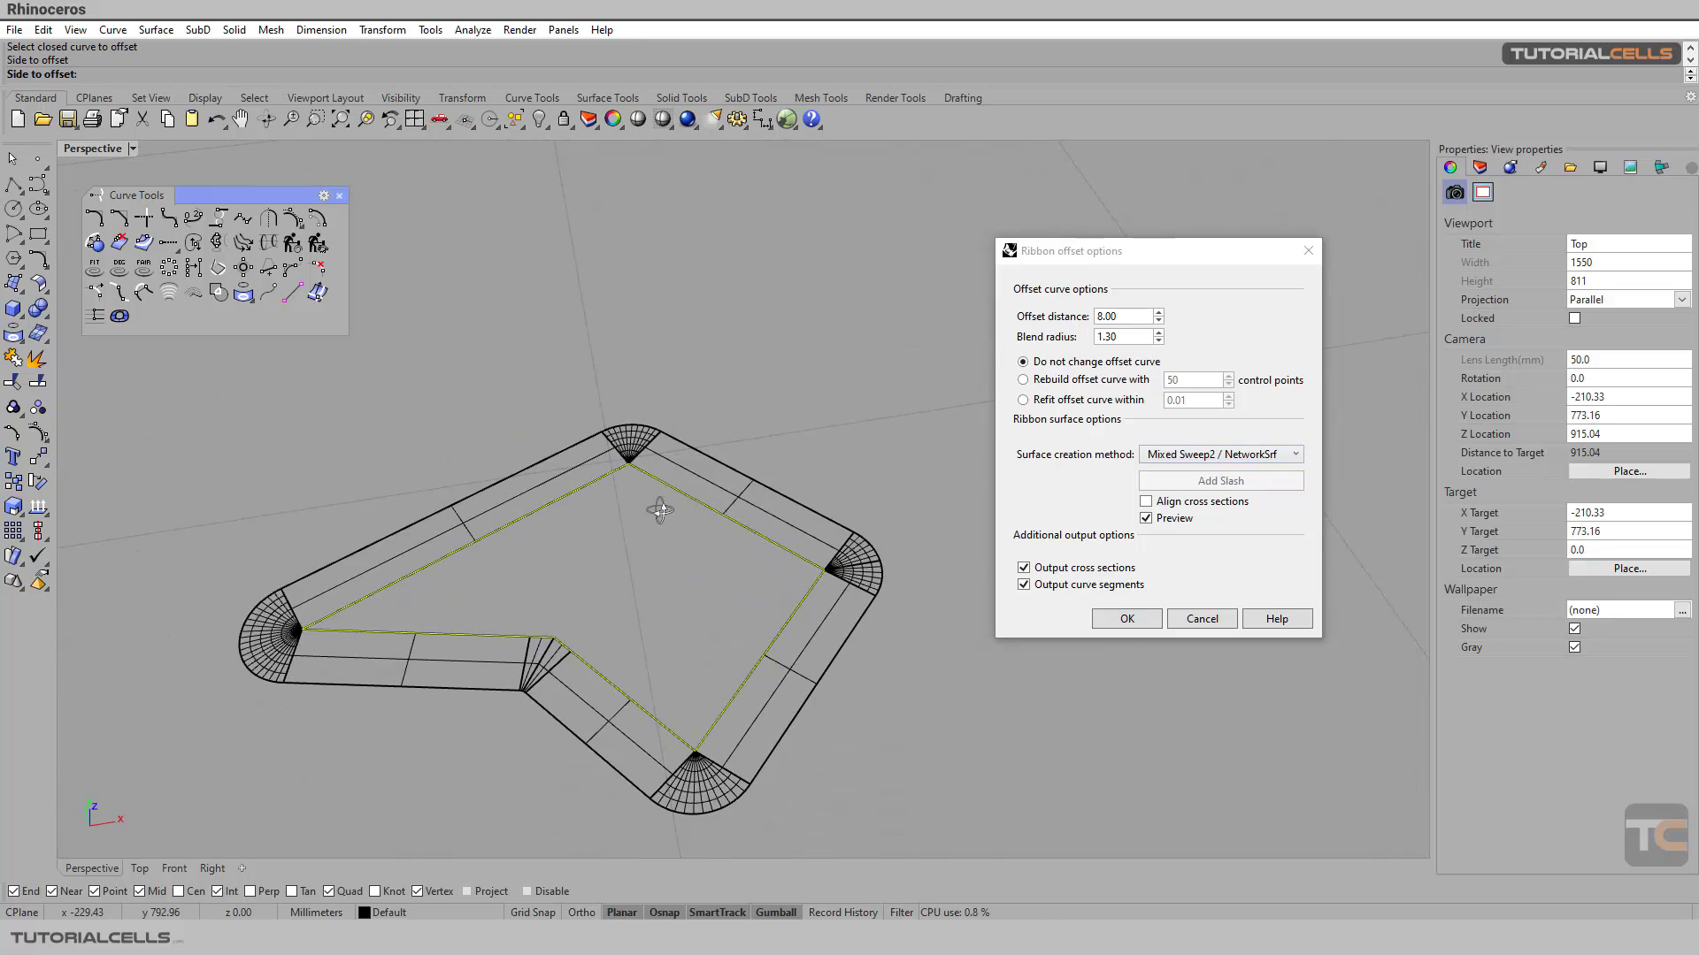
pyautogui.click(1166, 460)
pyautogui.click(1182, 486)
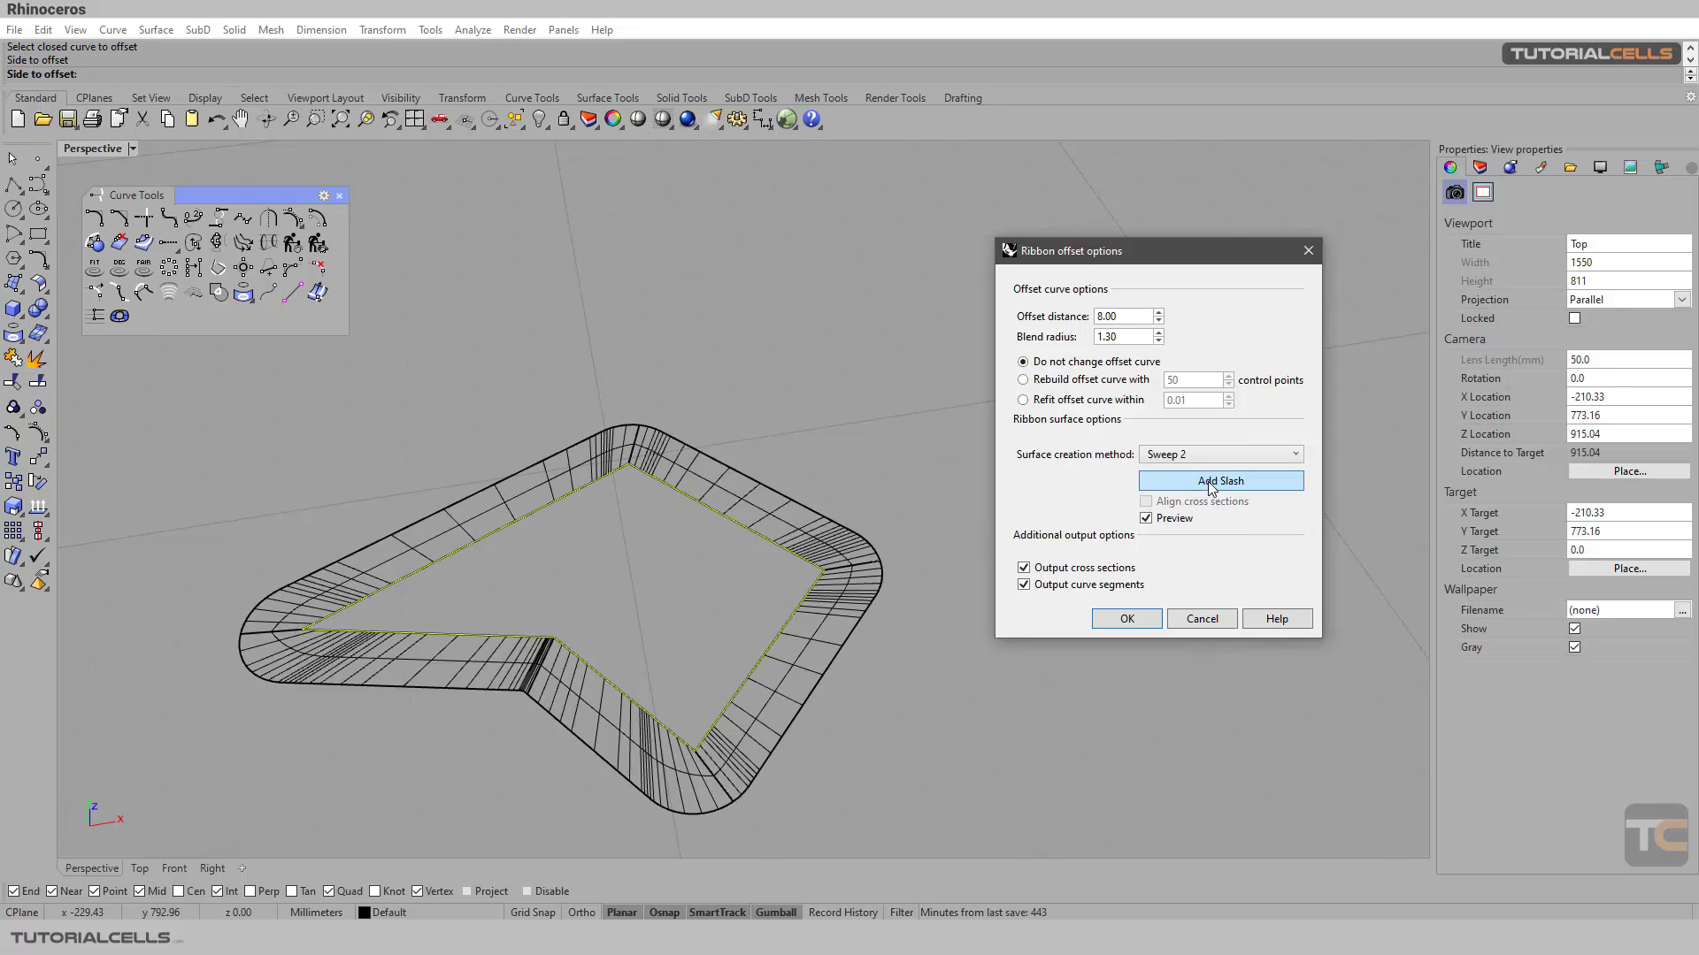
# In Top view, add two cross-section slashes between the polyline and the offset curve
pyautogui.click(140, 868)
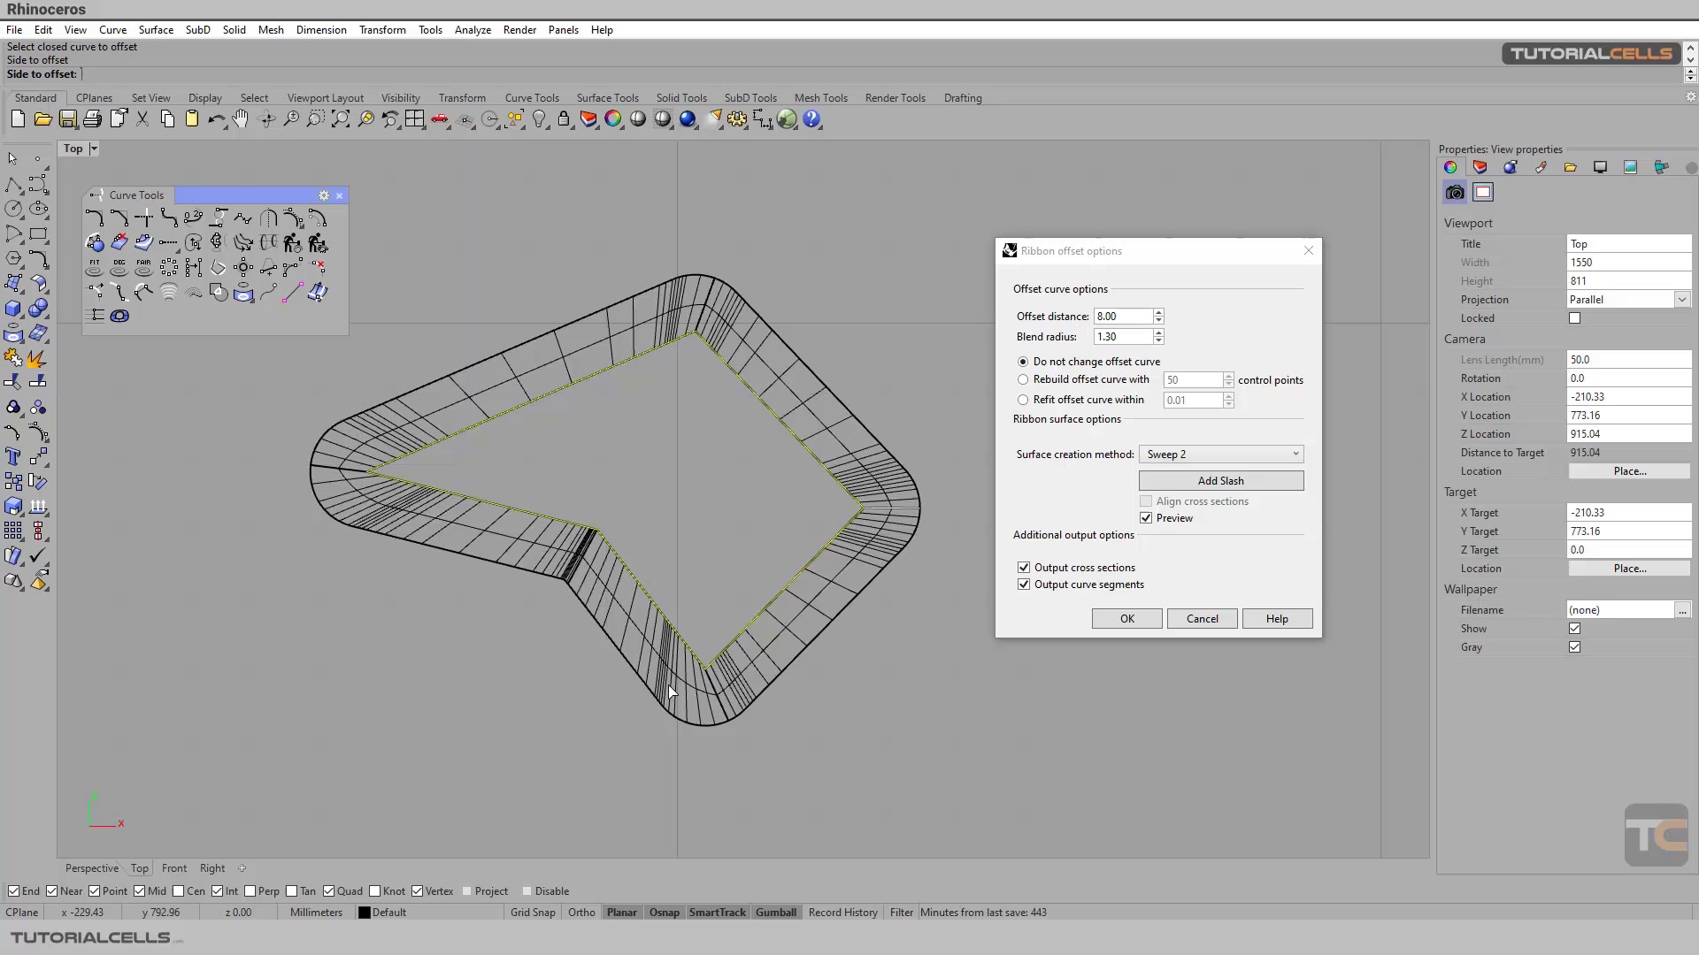
pyautogui.click(1164, 483)
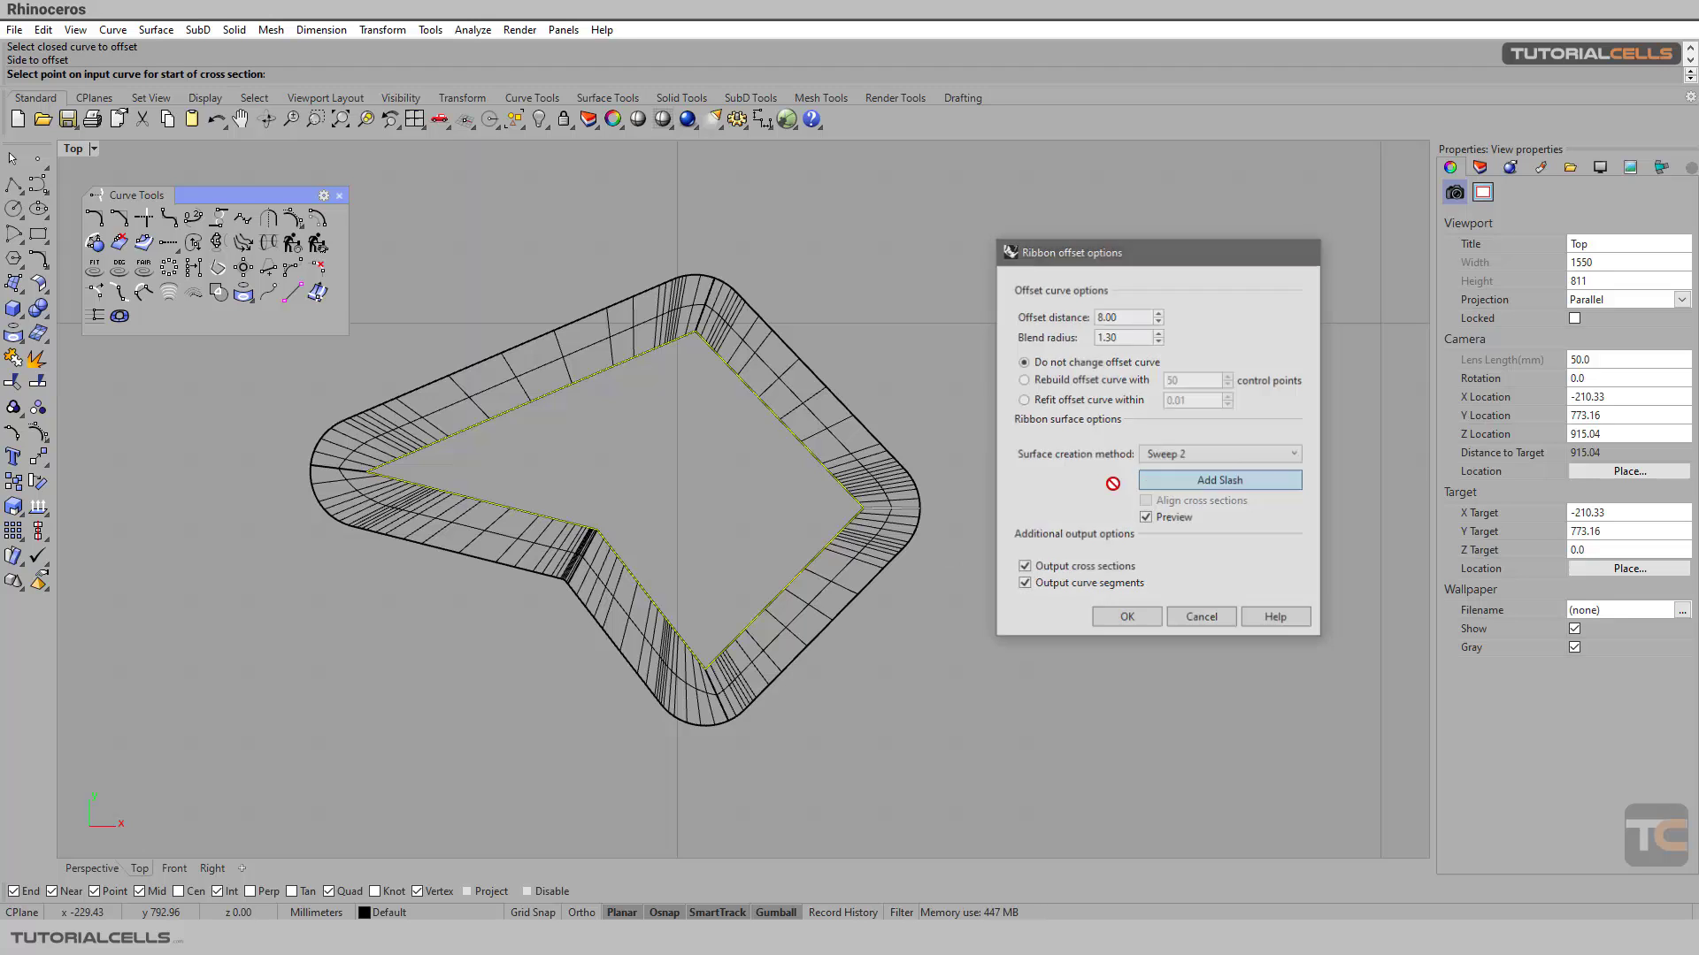
pyautogui.click(846, 490)
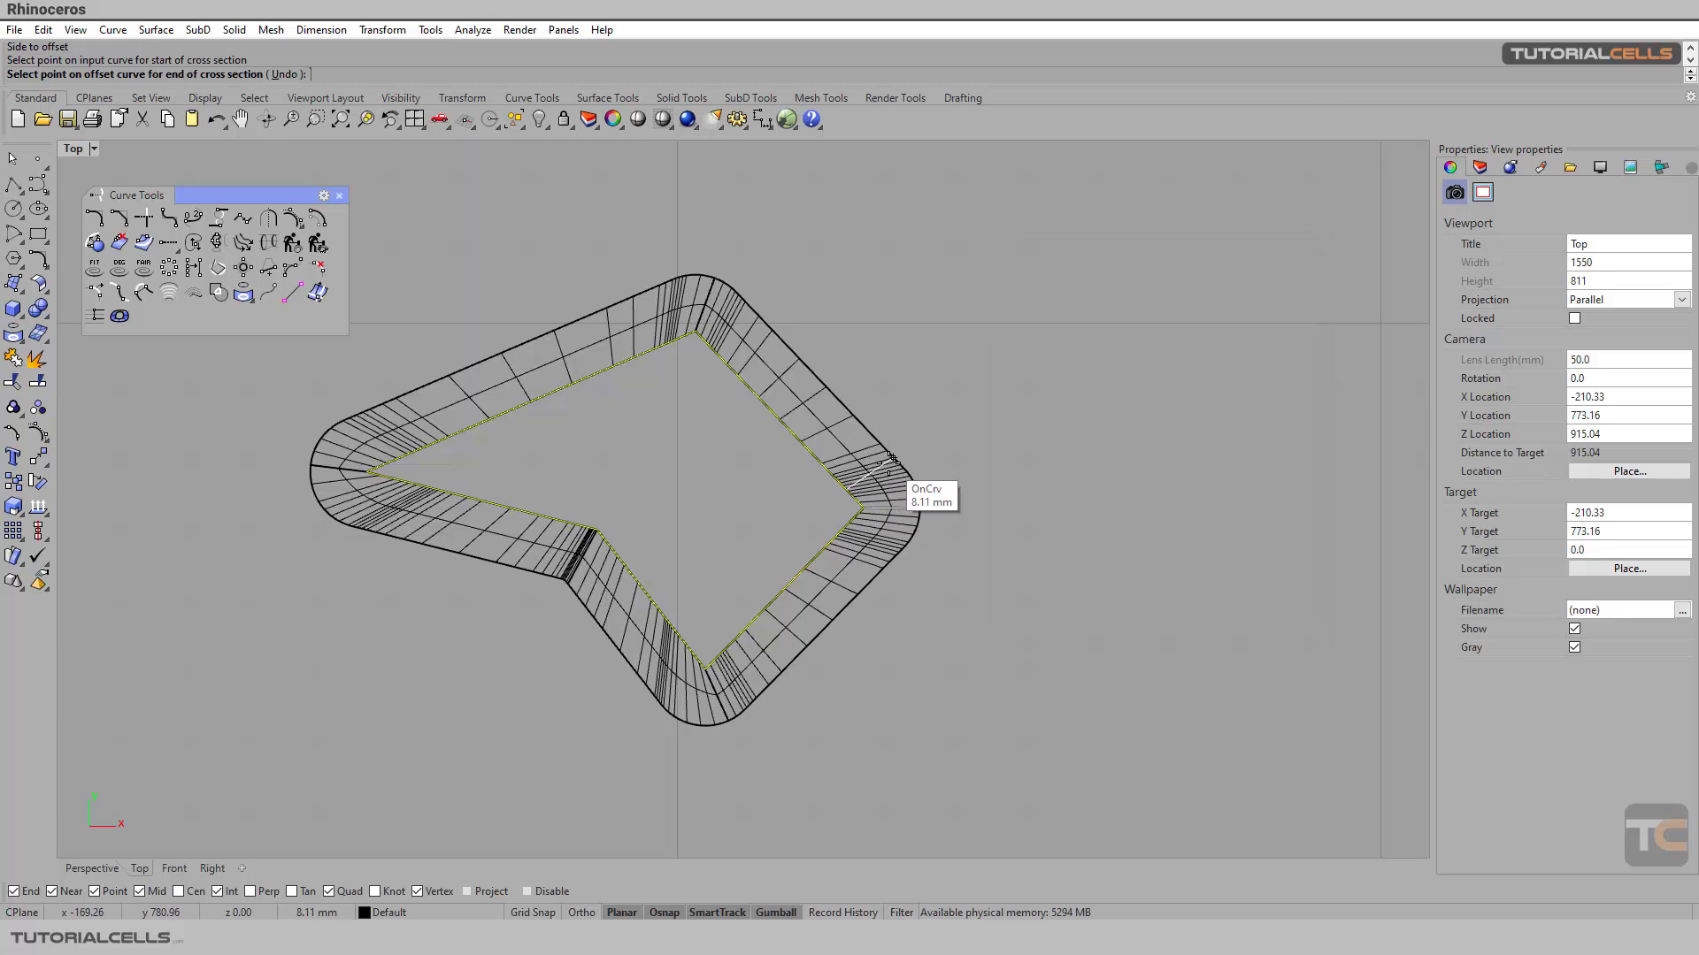
pyautogui.click(894, 462)
pyautogui.click(721, 361)
pyautogui.click(754, 323)
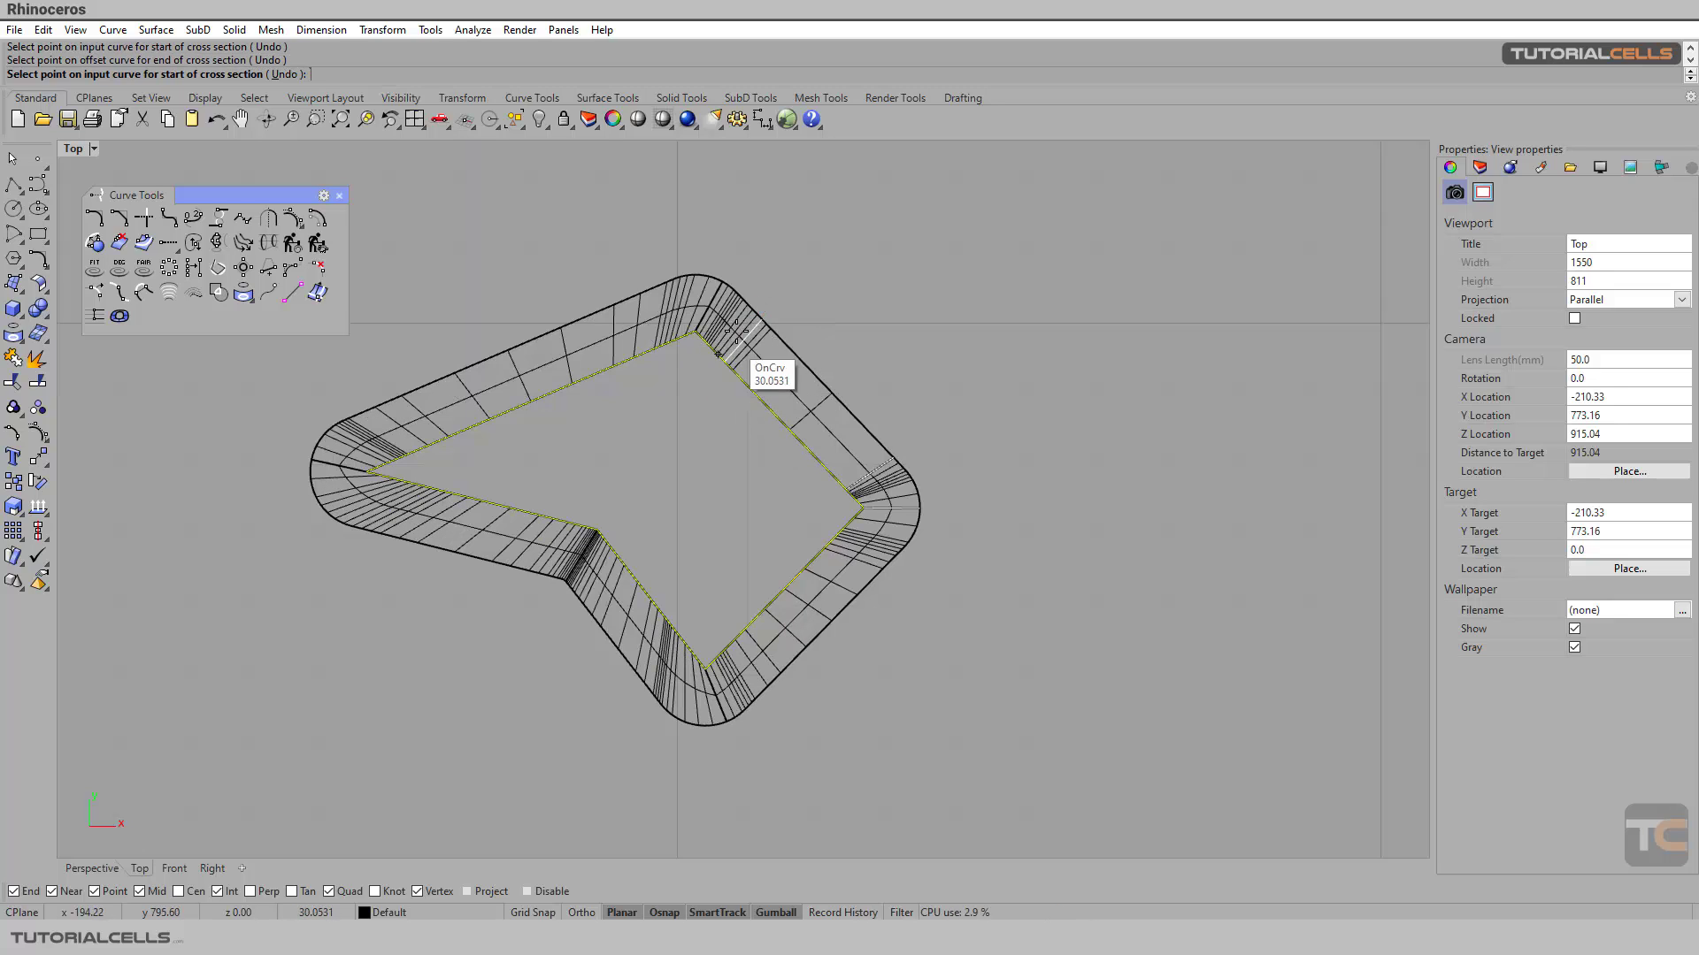
# Add four more cross sections on the top-left edge, the left corner and the lower-left edge
pyautogui.click(668, 346)
pyautogui.click(643, 295)
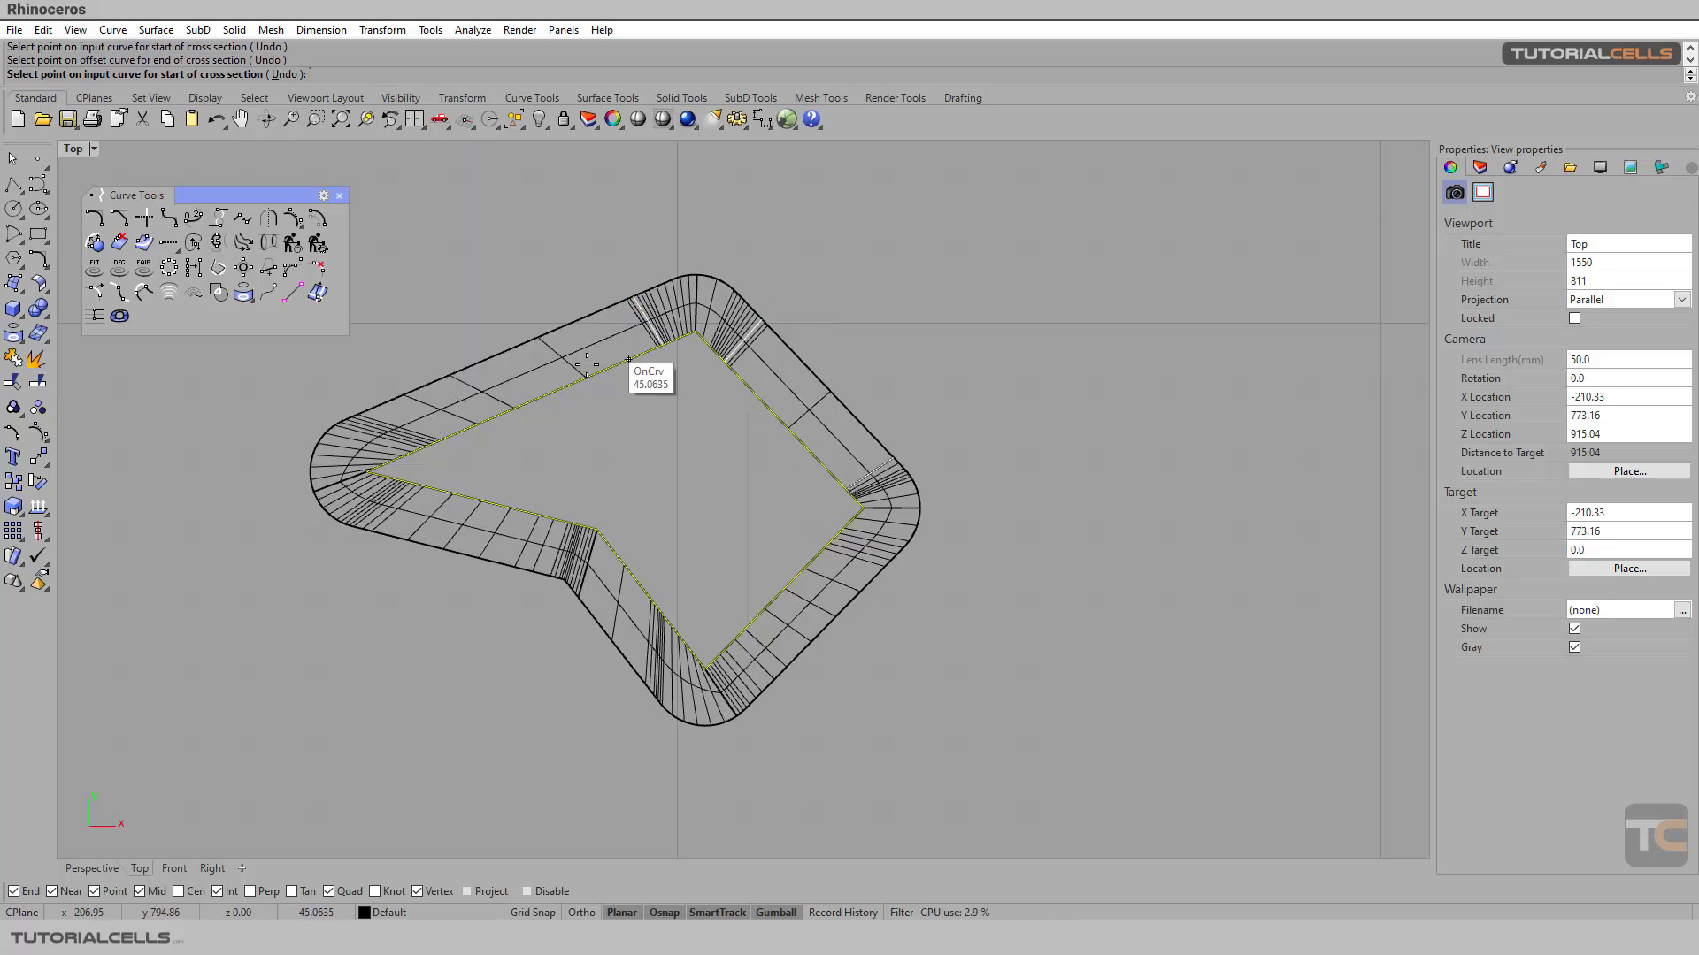
pyautogui.click(389, 461)
pyautogui.click(371, 415)
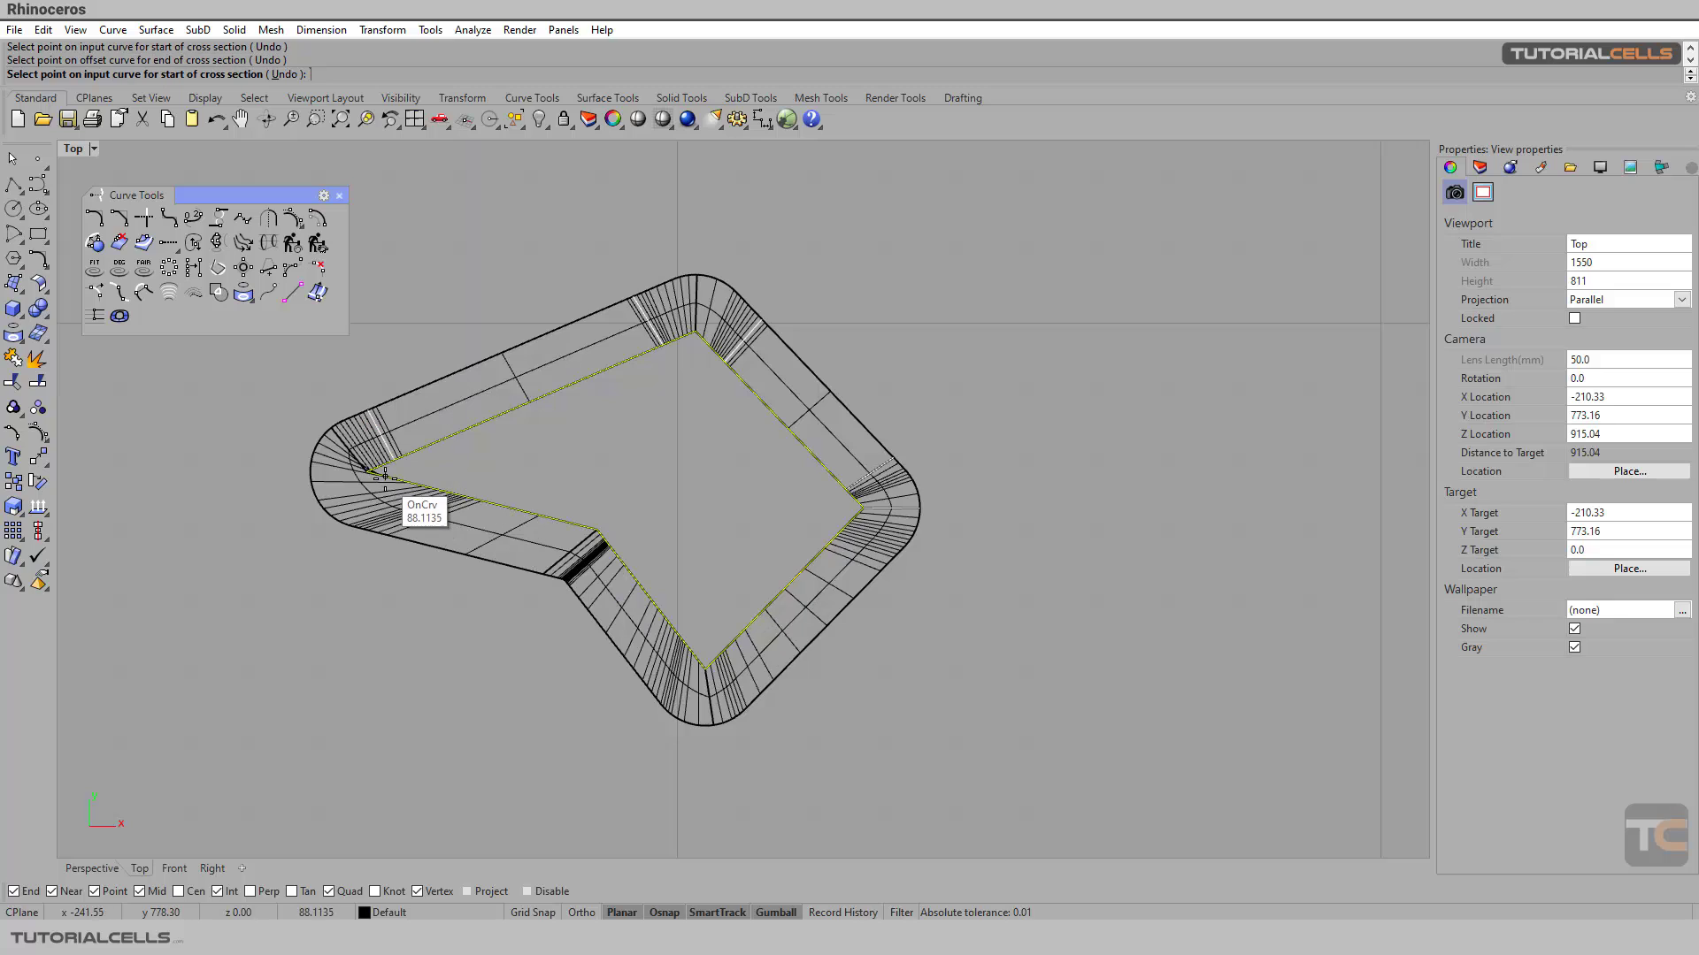
pyautogui.click(384, 477)
pyautogui.click(378, 532)
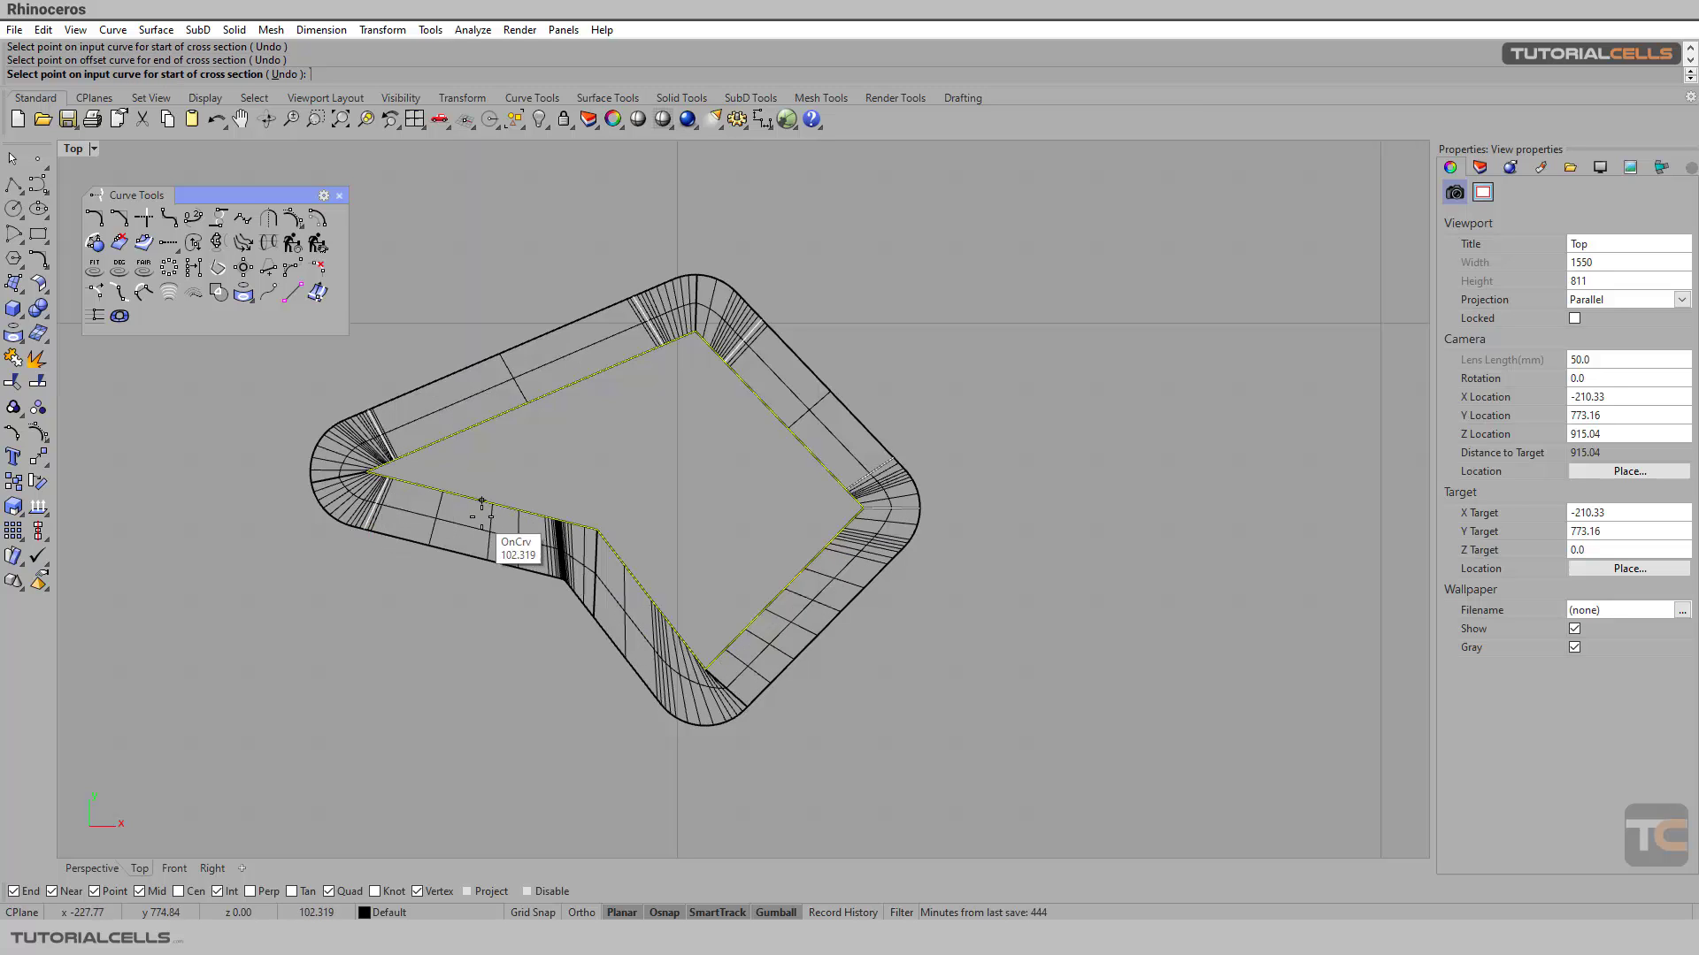
pyautogui.click(554, 522)
pyautogui.click(537, 563)
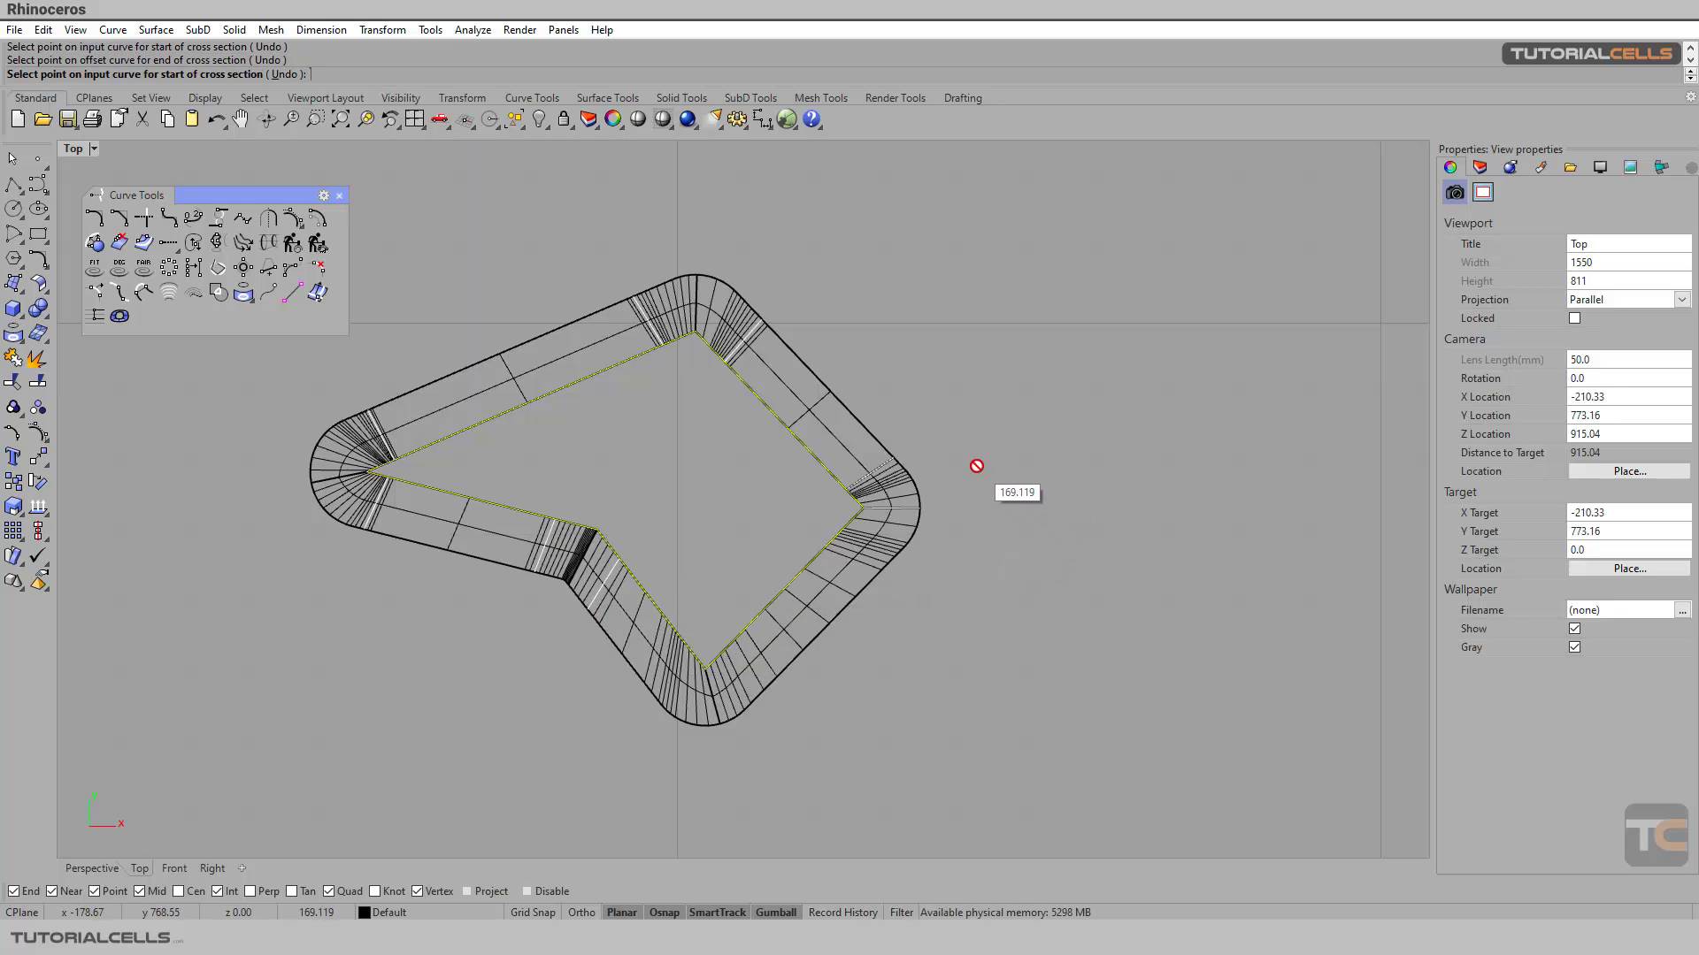
# Finish adding slashes and turn off Output cross sections and Output curve segments
pyautogui.press('Return')
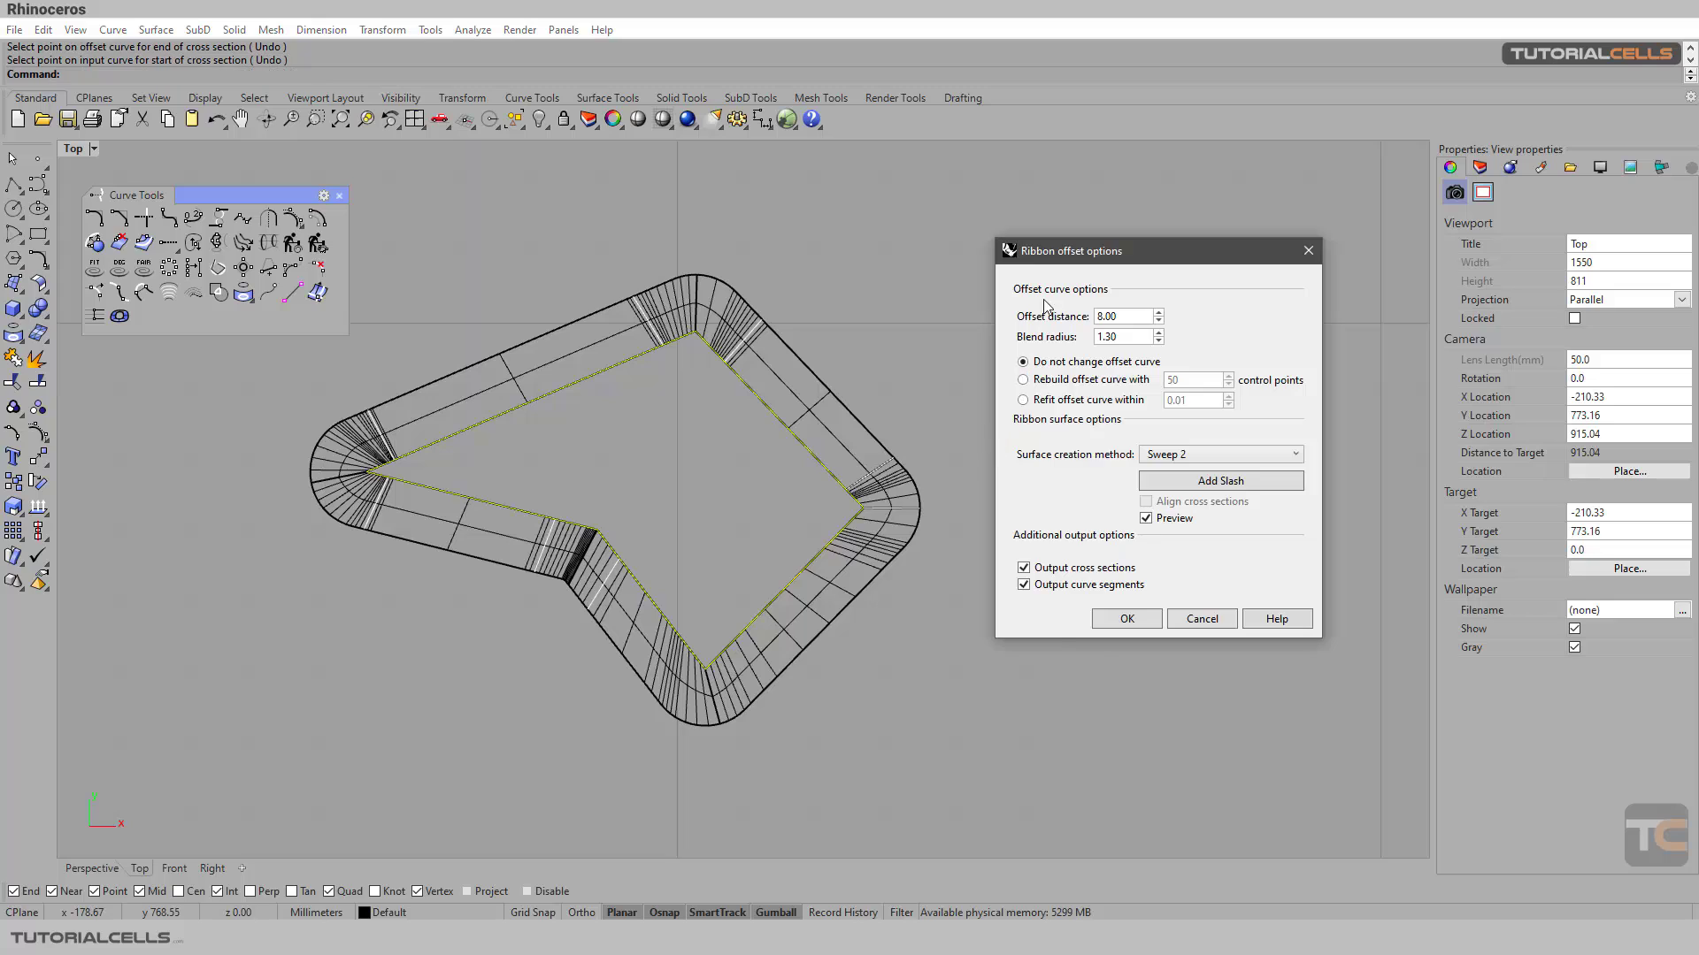
pyautogui.moveTo(1056, 267); pyautogui.dragTo(1048, 266)
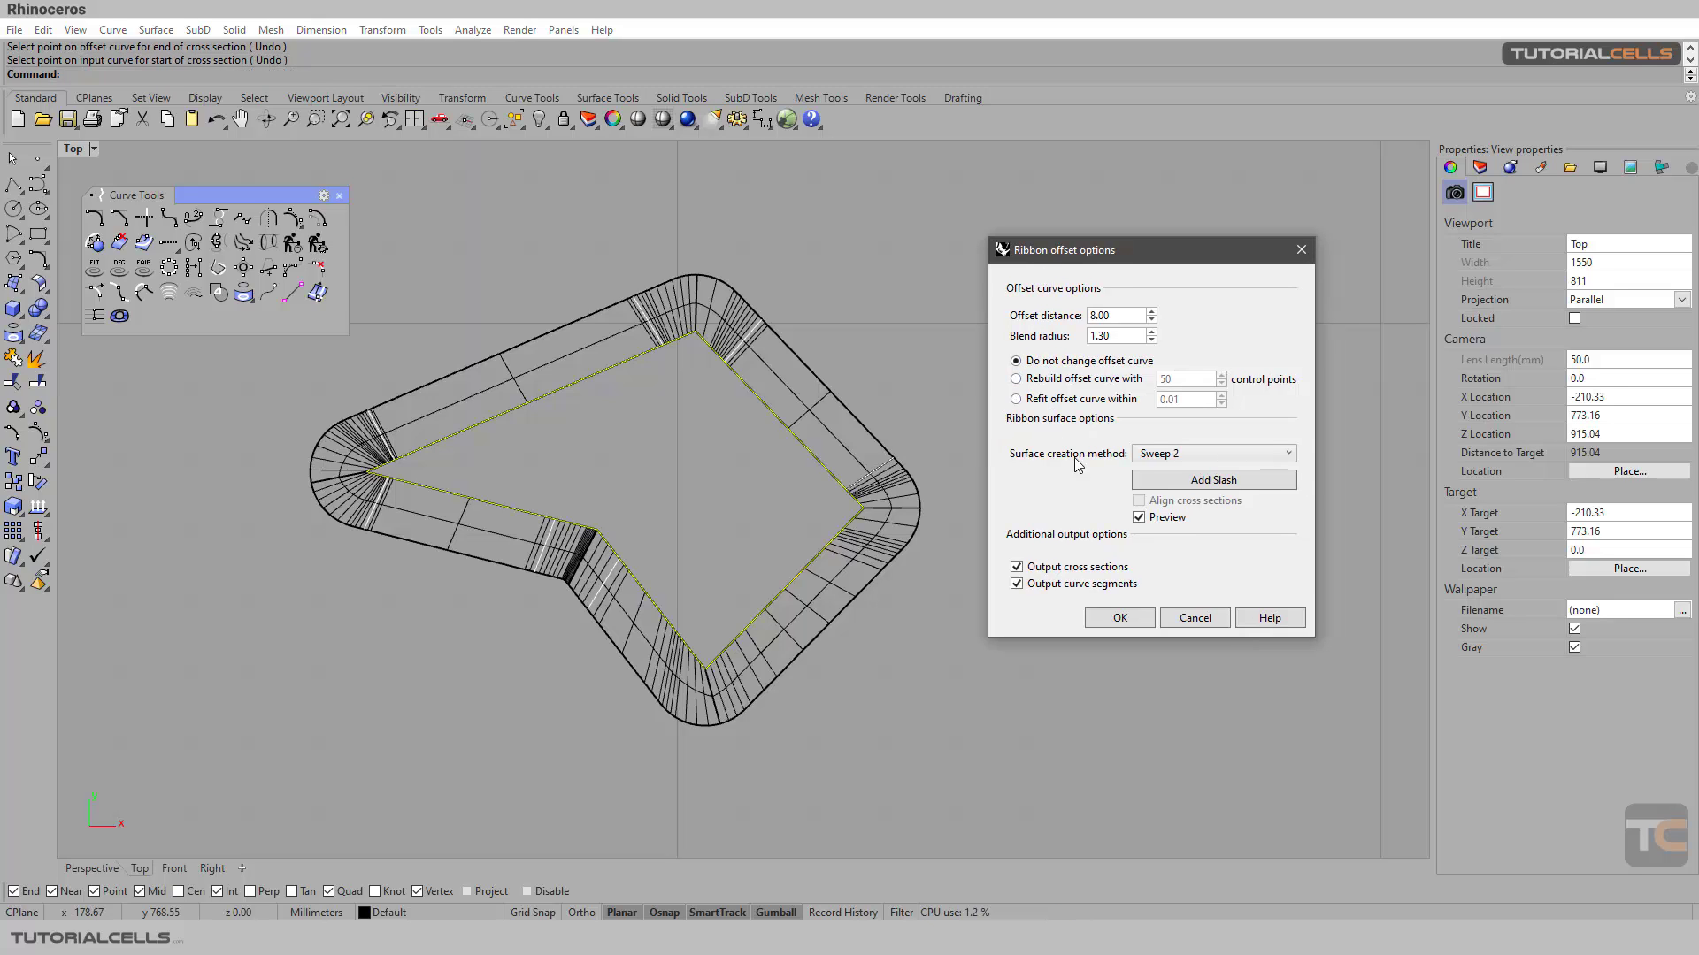
pyautogui.click(1018, 568)
pyautogui.click(1017, 583)
# Build the ribbon with Mixed Sweep2 / NetworkSrf, toggling Align and Preview, and accept
pyautogui.click(1161, 457)
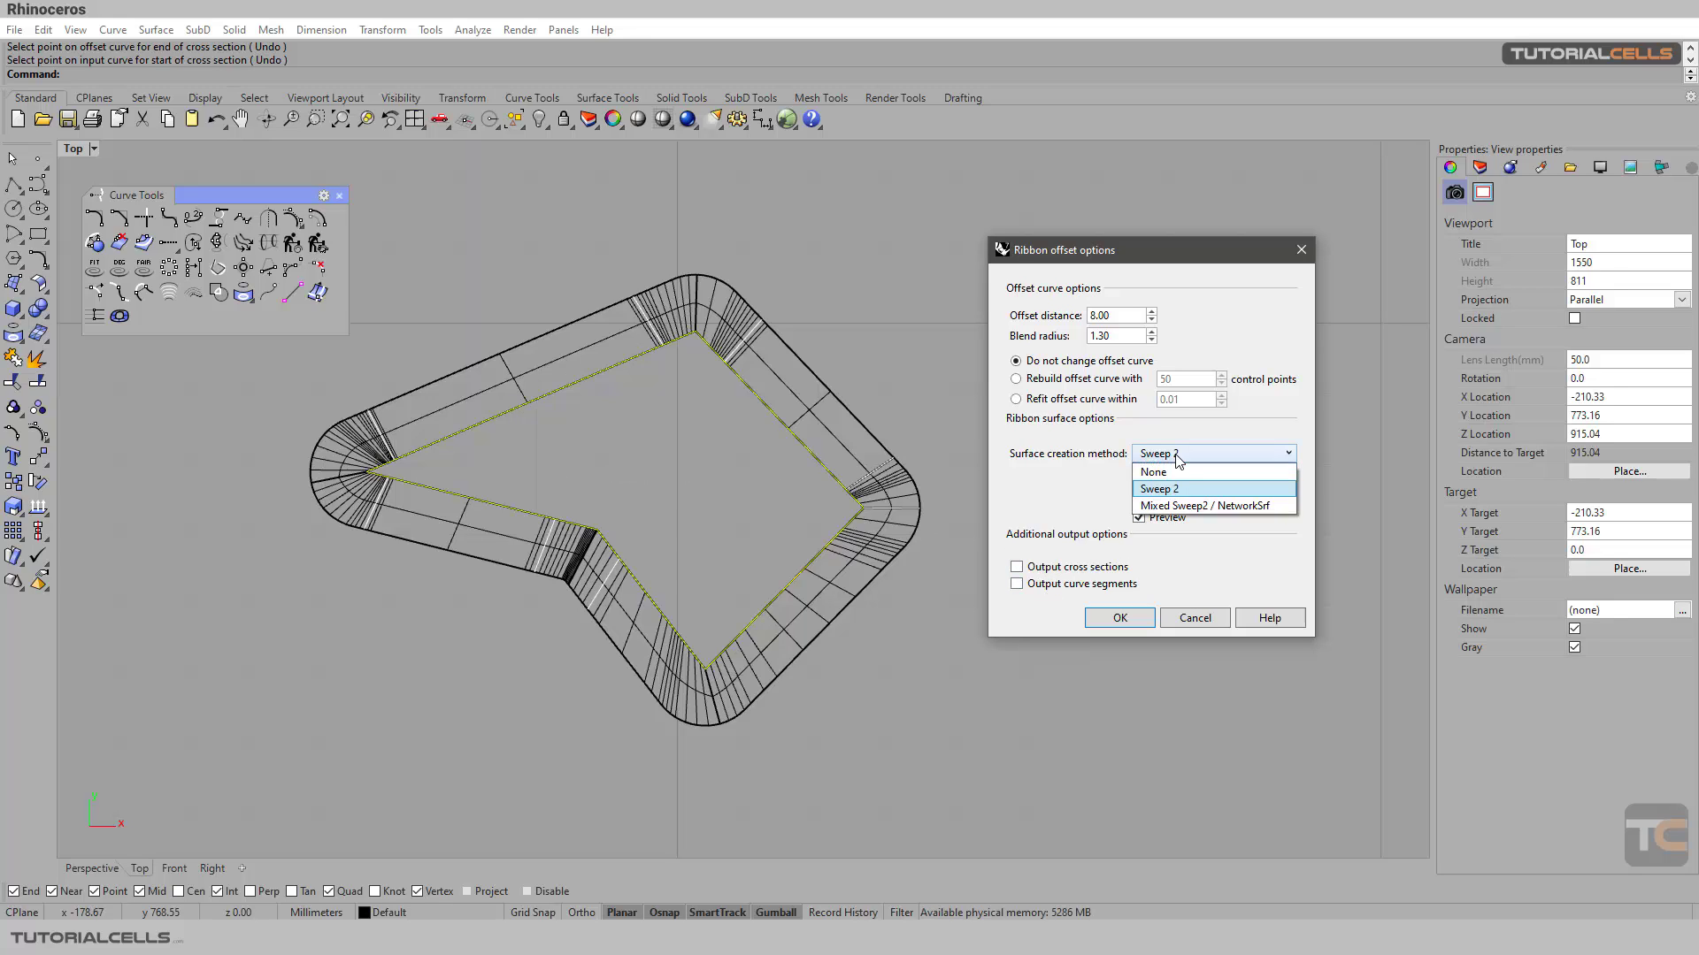
pyautogui.click(1170, 507)
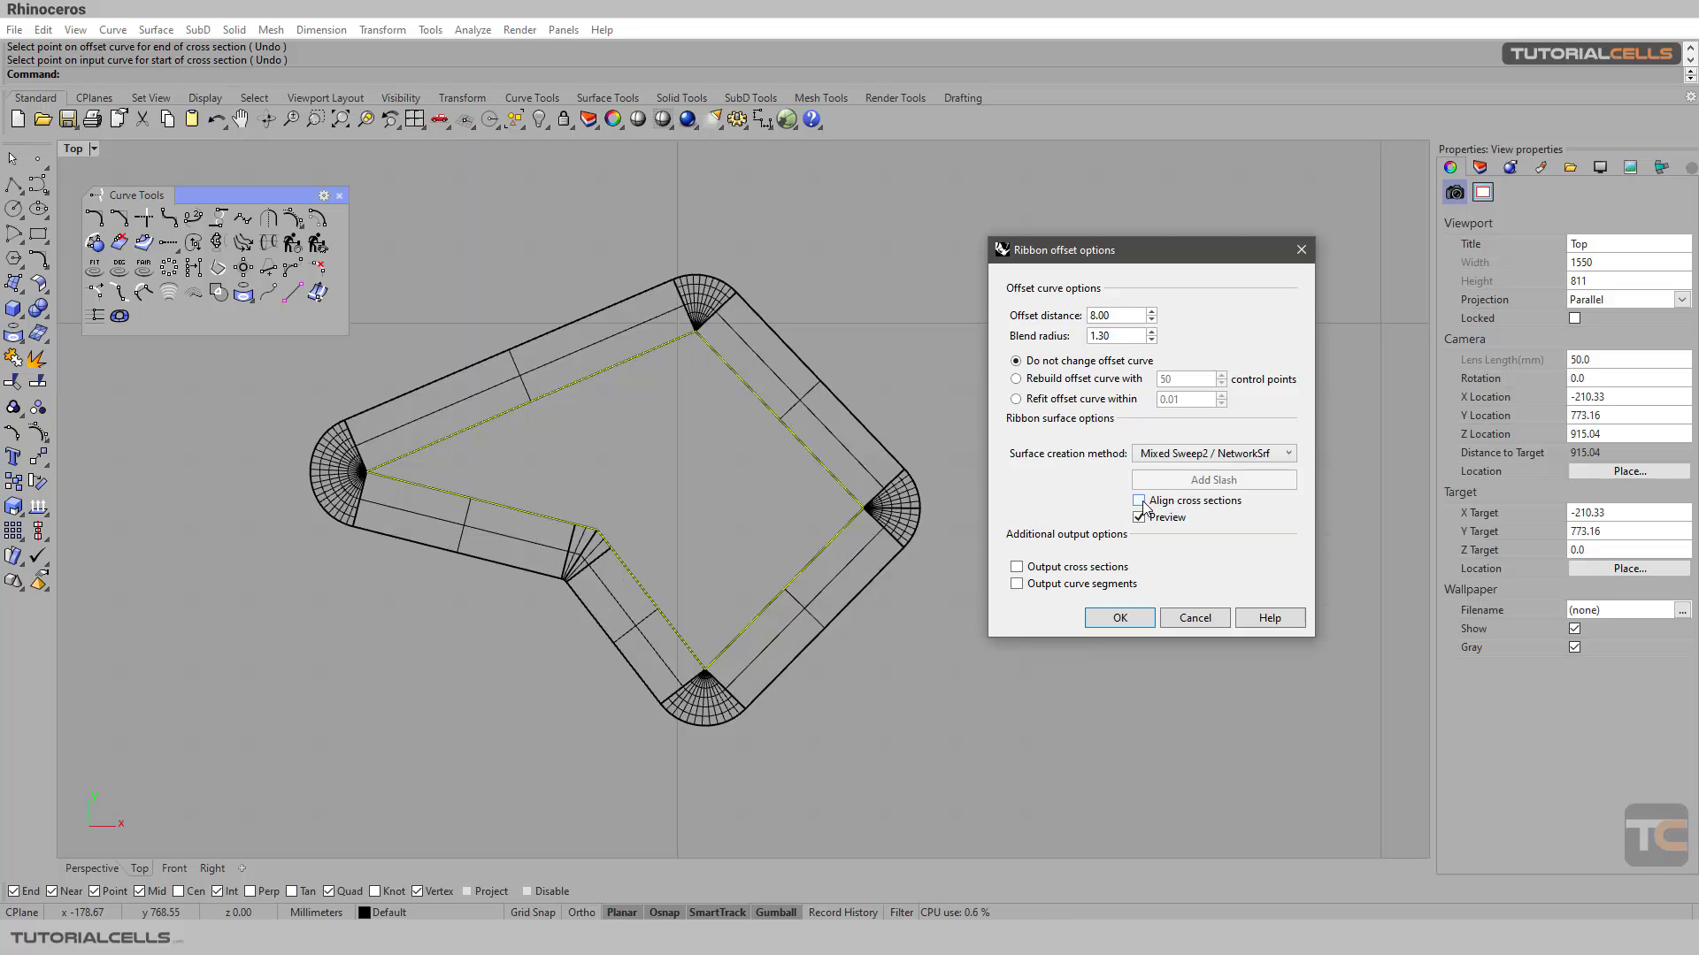
pyautogui.click(1140, 501)
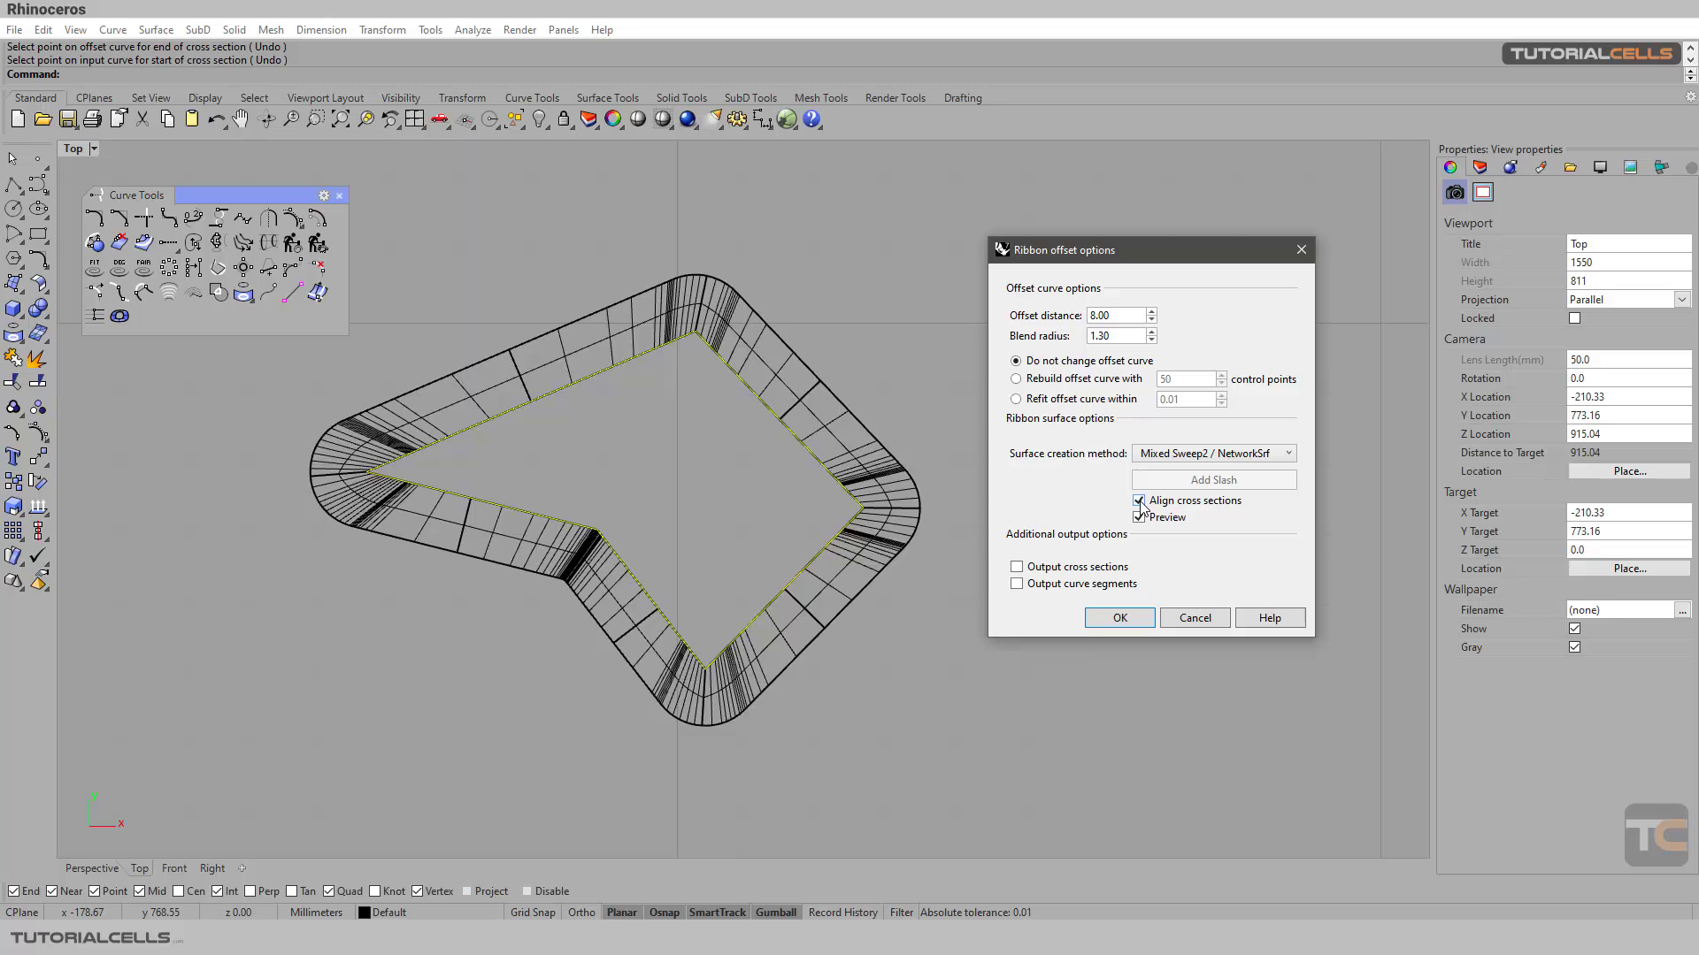
pyautogui.click(1140, 501)
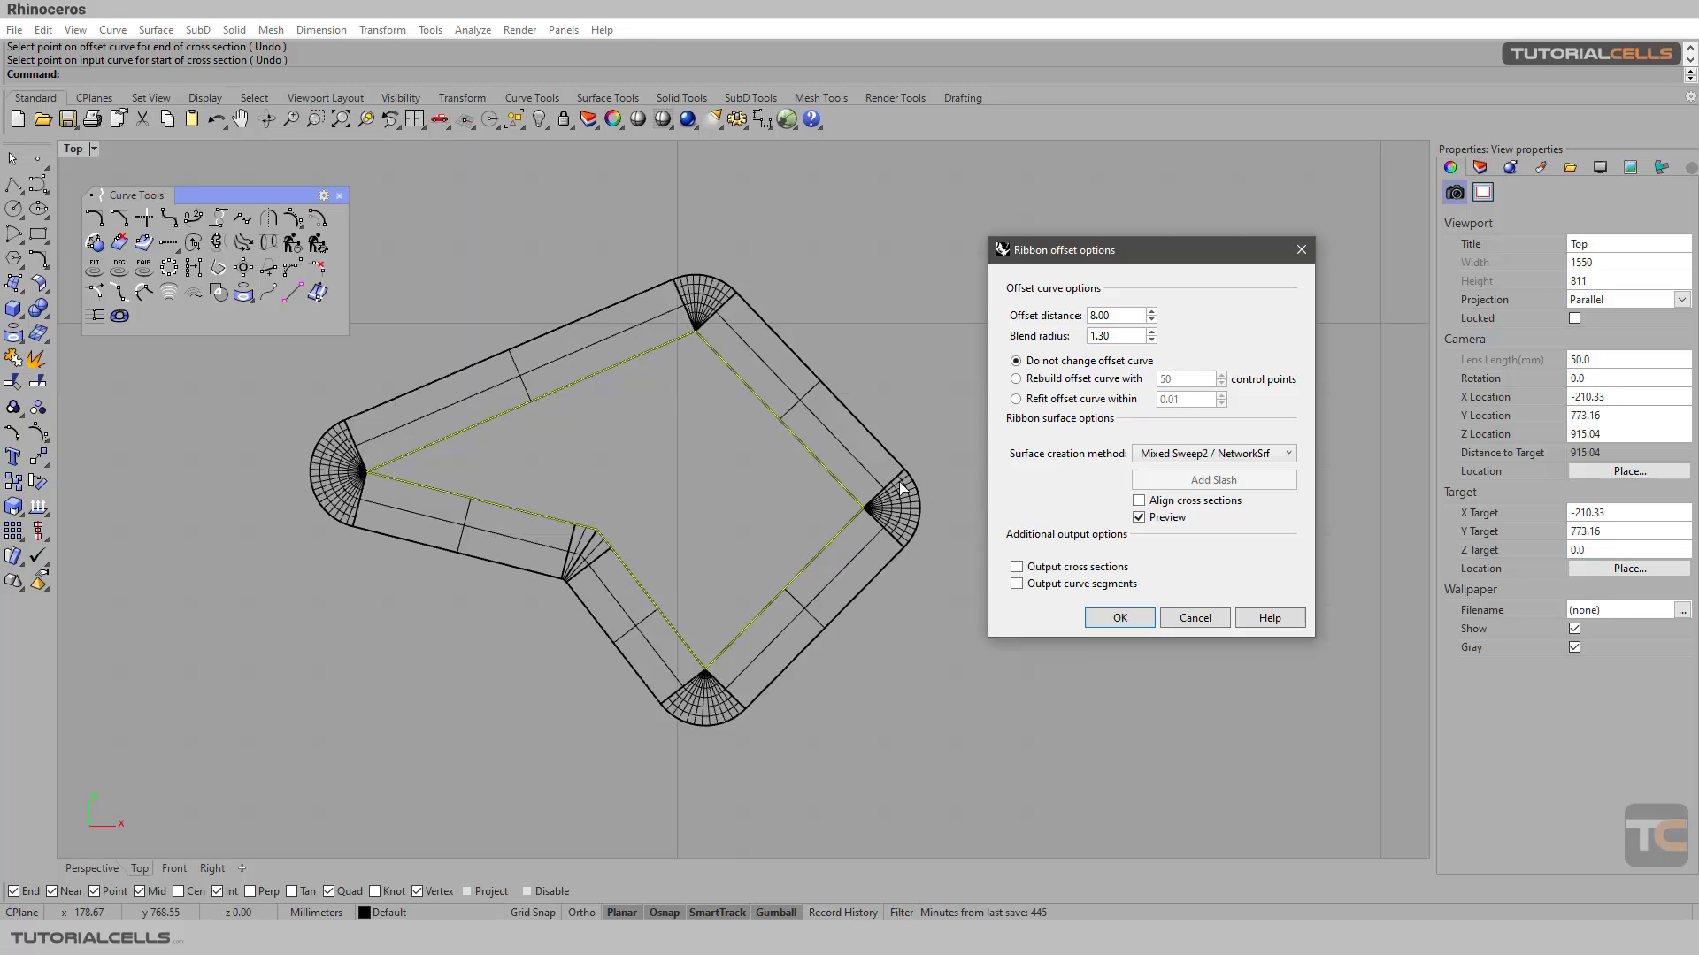
pyautogui.click(1139, 518)
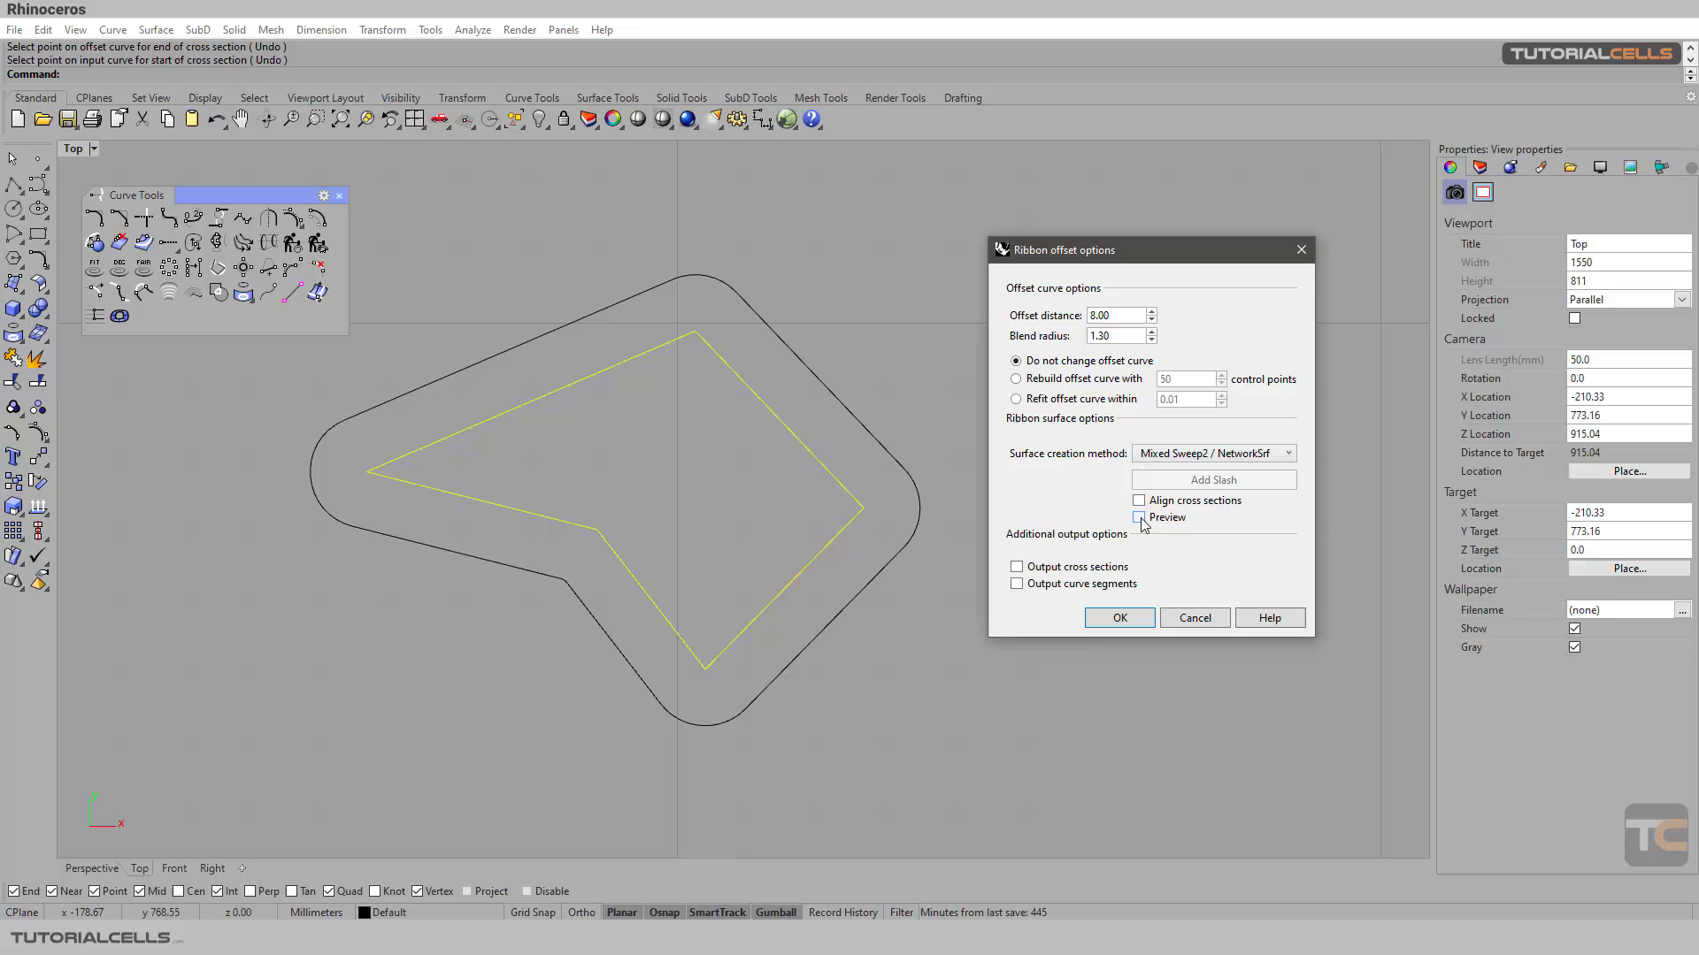
pyautogui.click(1138, 518)
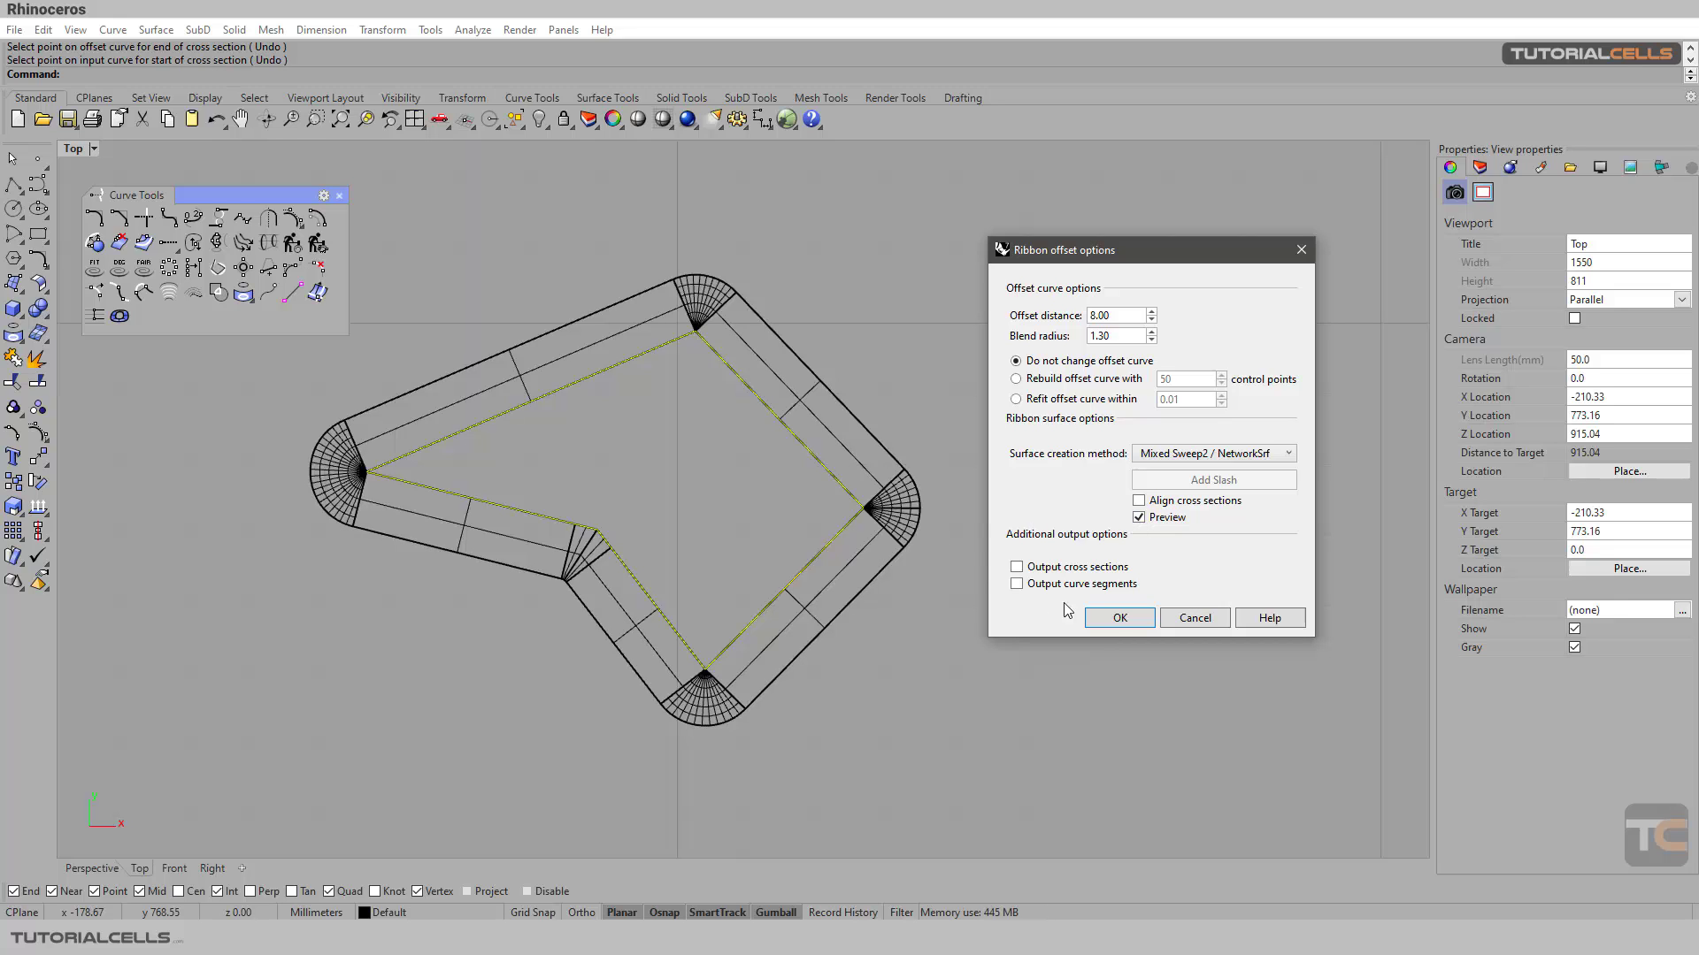
pyautogui.click(1117, 623)
# Move the ribbon off its curves in Perspective, then undo the RibbonOffset with Ctrl+Z
pyautogui.click(80, 868)
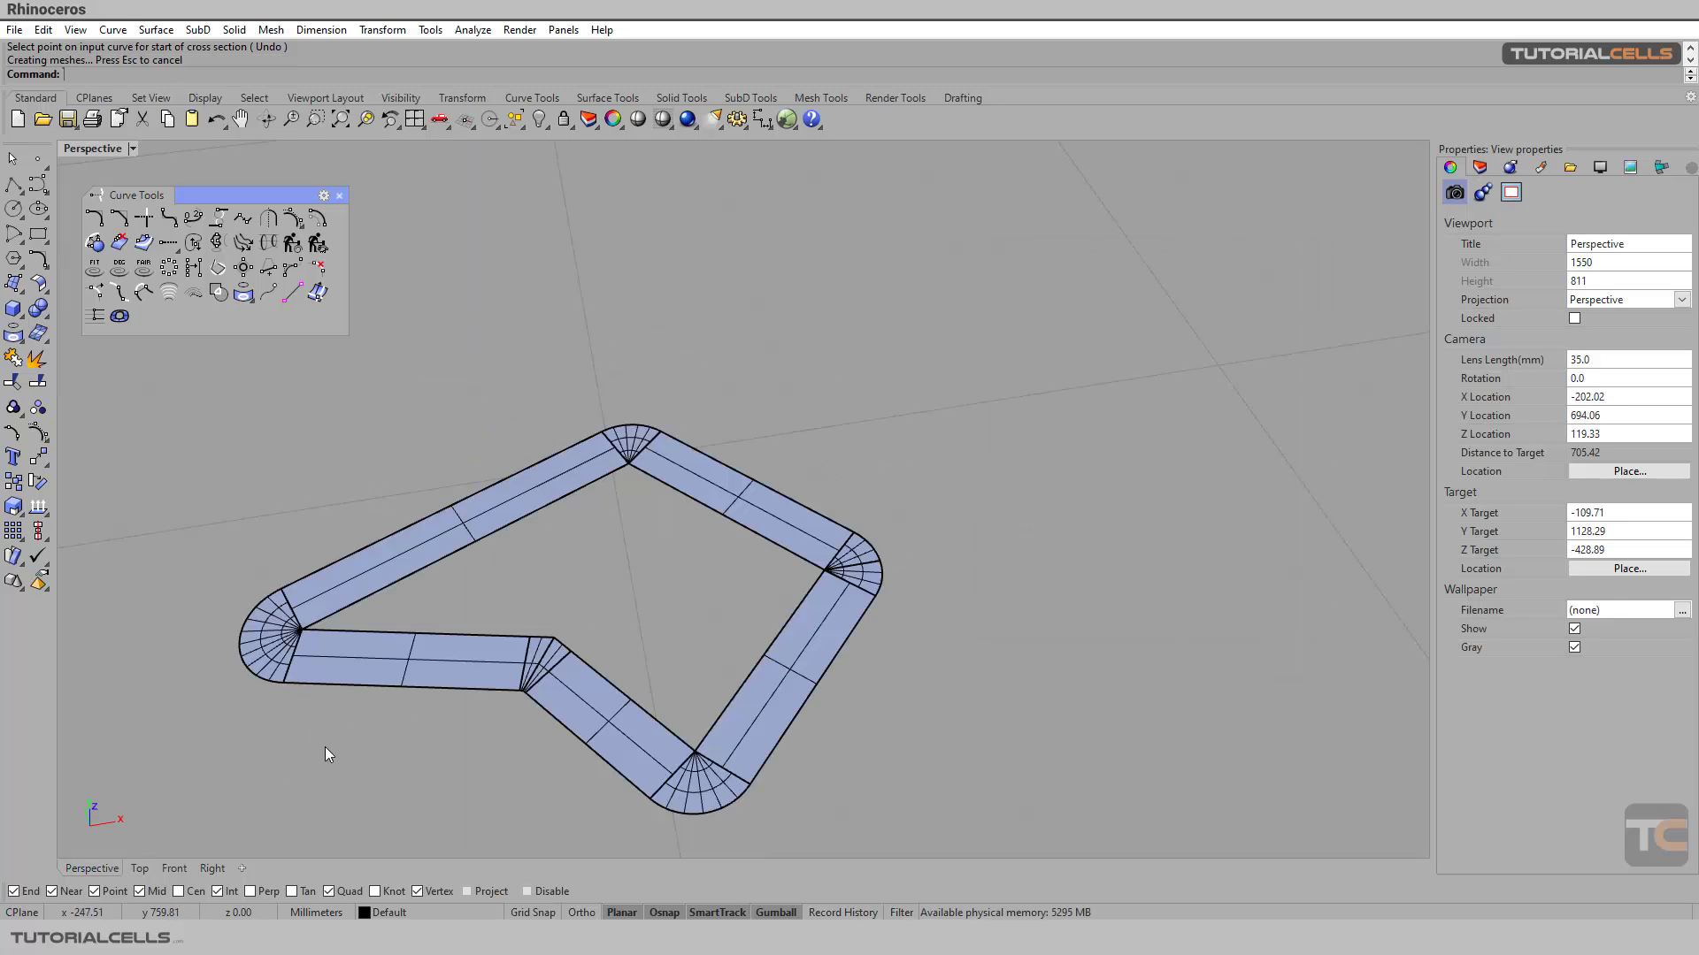
pyautogui.click(693, 447)
pyautogui.moveTo(693, 447); pyautogui.dragTo(708, 533, button='right')
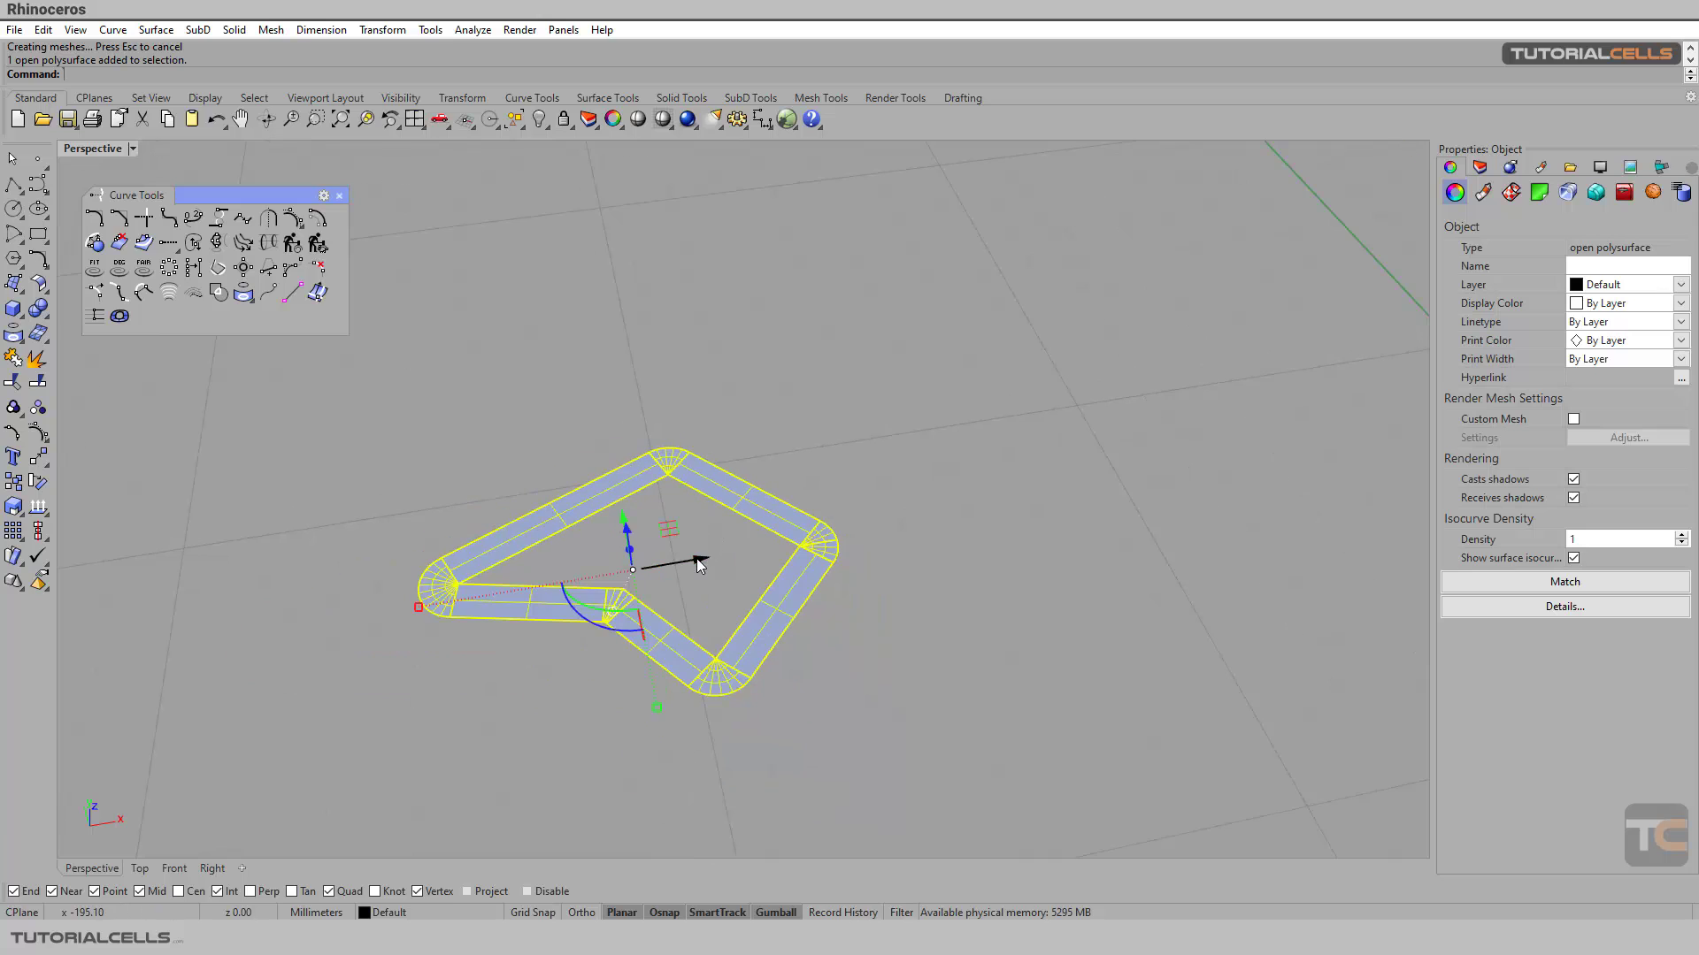
pyautogui.moveTo(697, 559); pyautogui.dragTo(1126, 486)
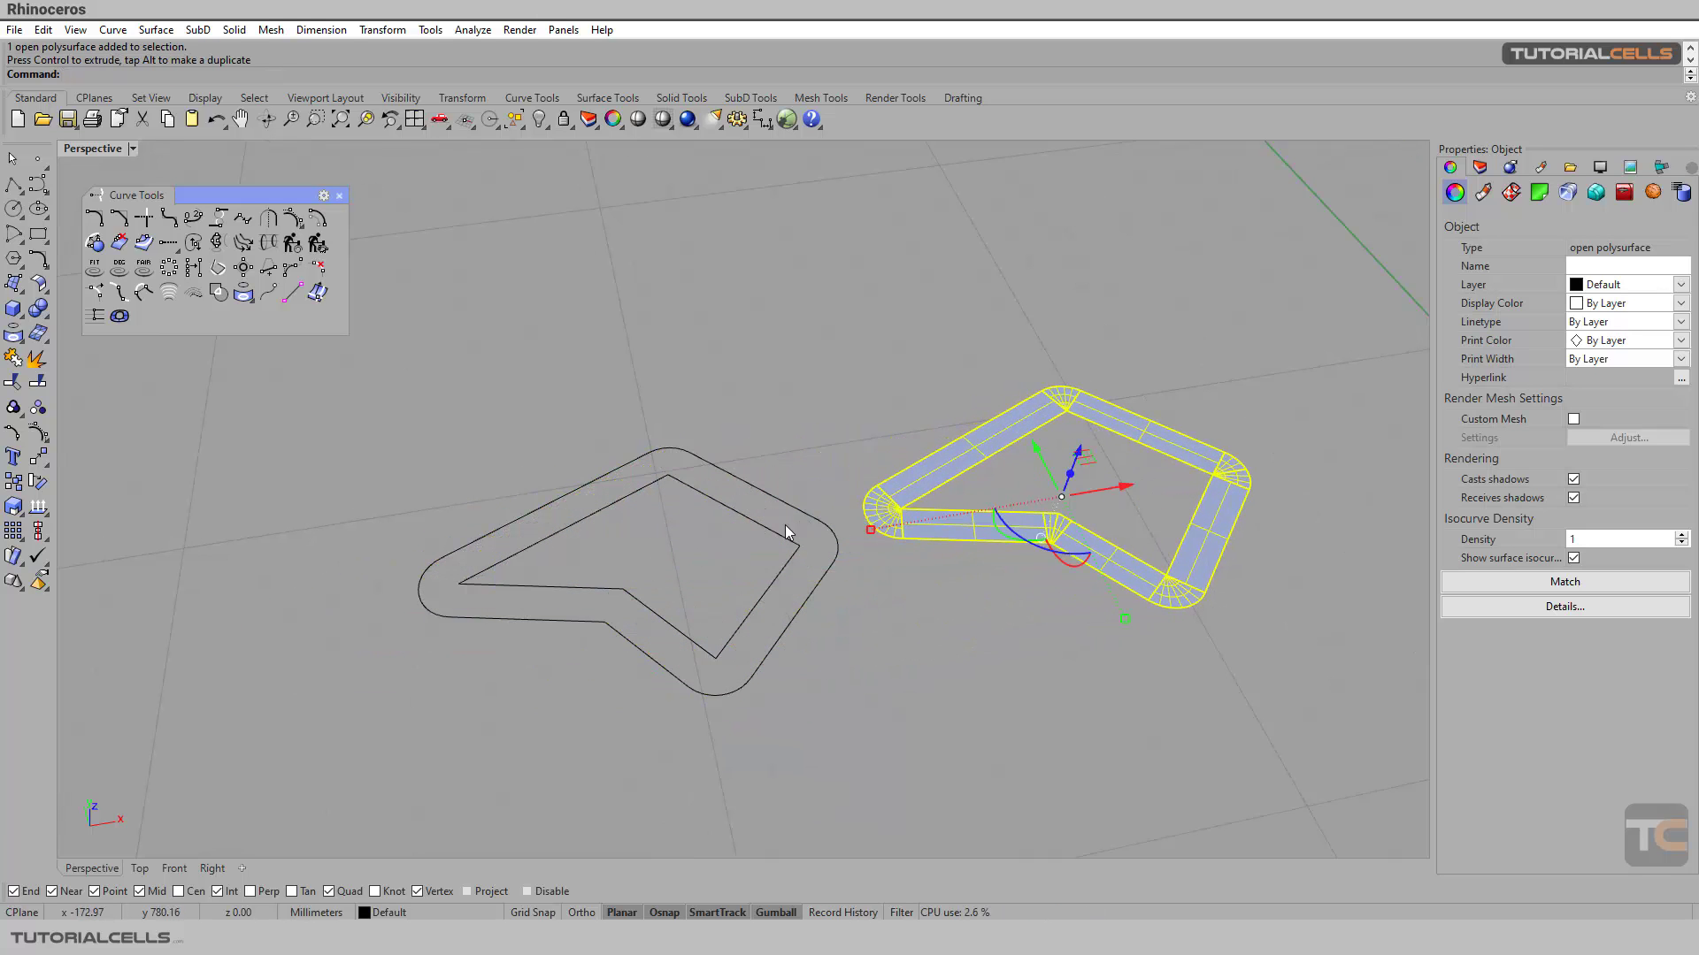
pyautogui.click(781, 503)
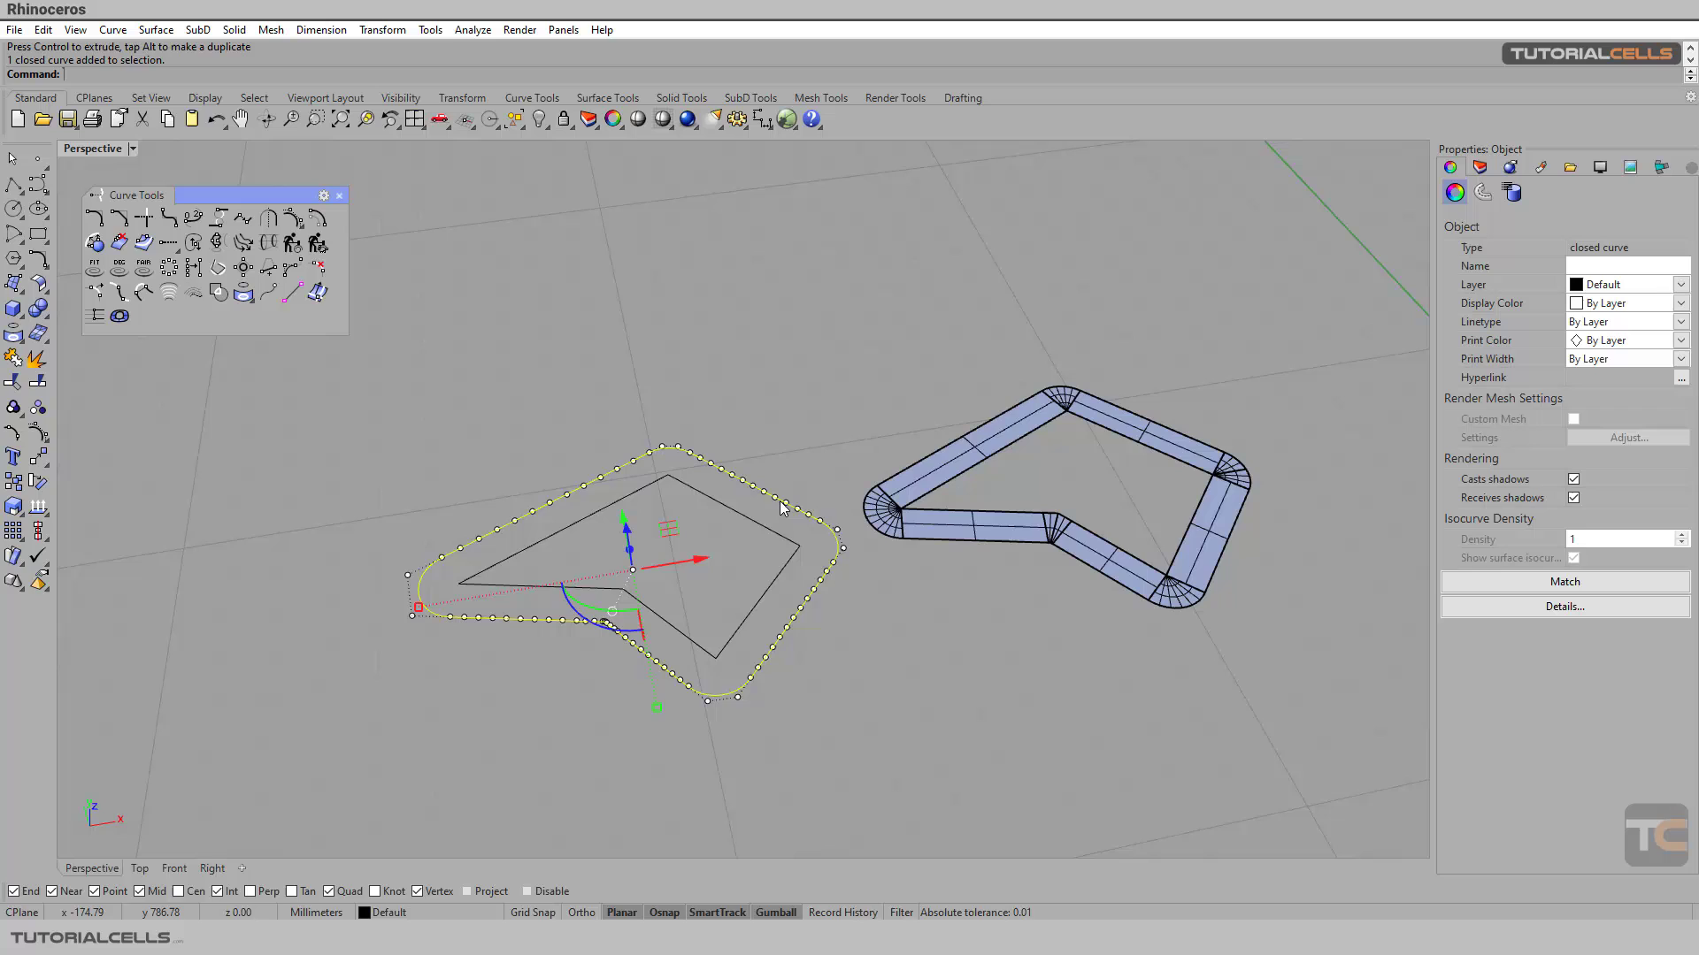
pyautogui.click(782, 462)
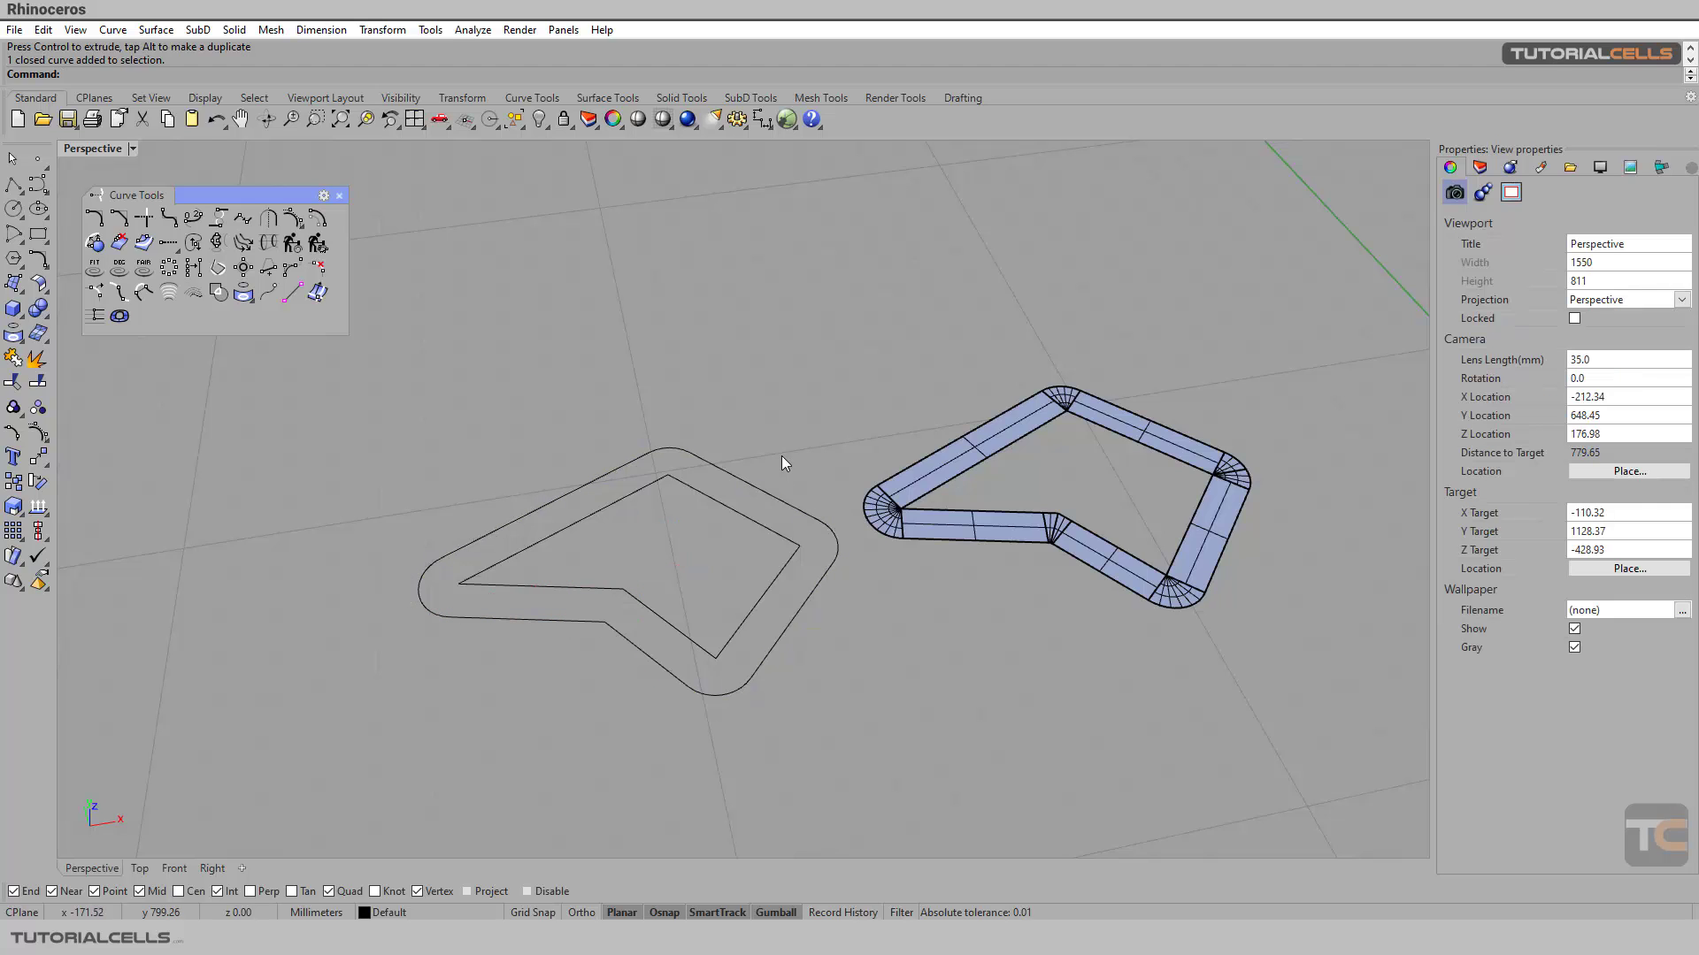
pyautogui.hotkey('ctrl', 'z')
# Rerun Ribbon Offset outward on the polyline with cross sections and curve segments output
pyautogui.click(568, 569)
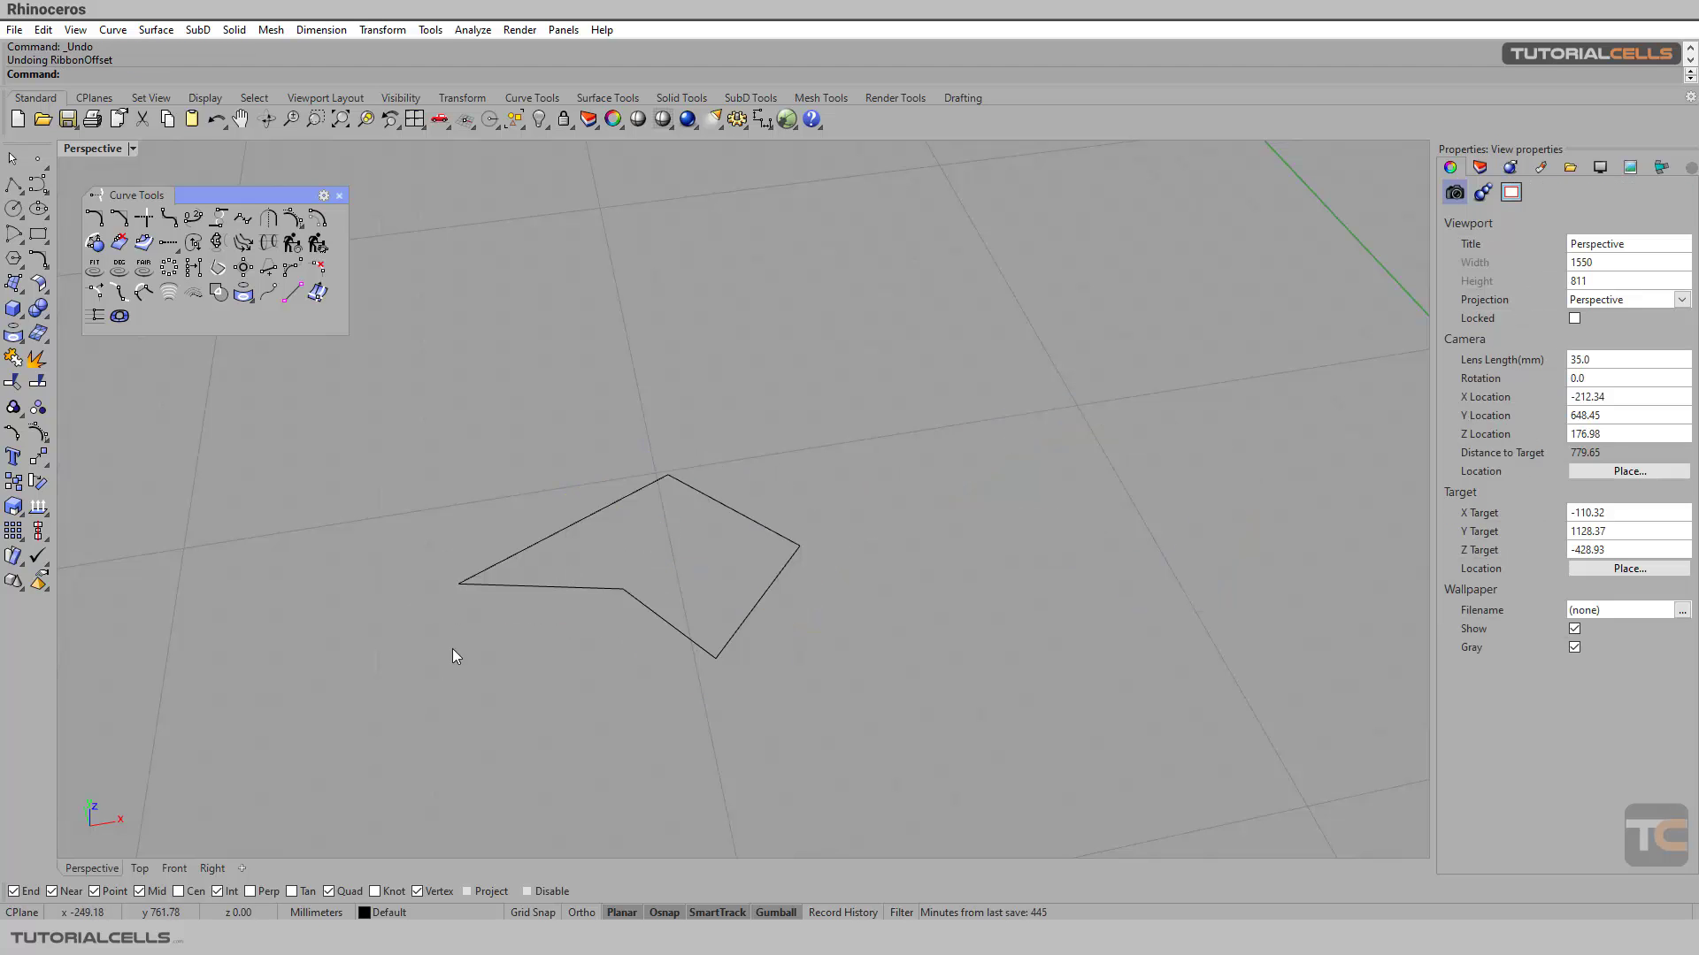
pyautogui.click(119, 316)
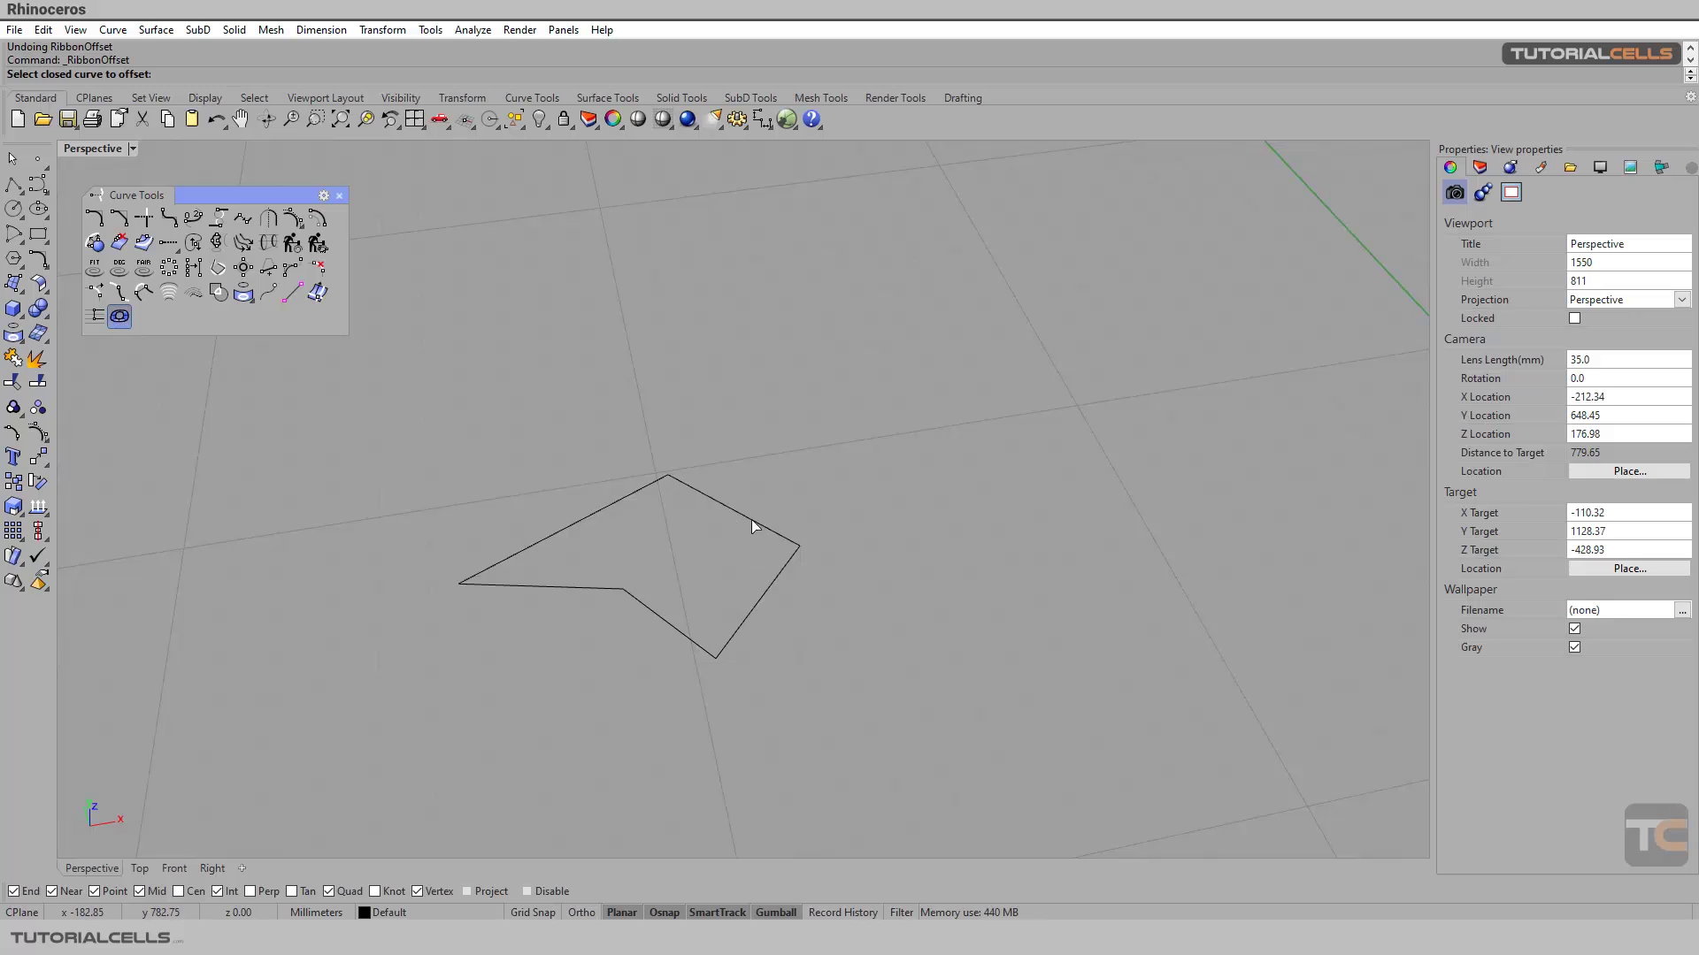
pyautogui.click(753, 527)
pyautogui.click(791, 500)
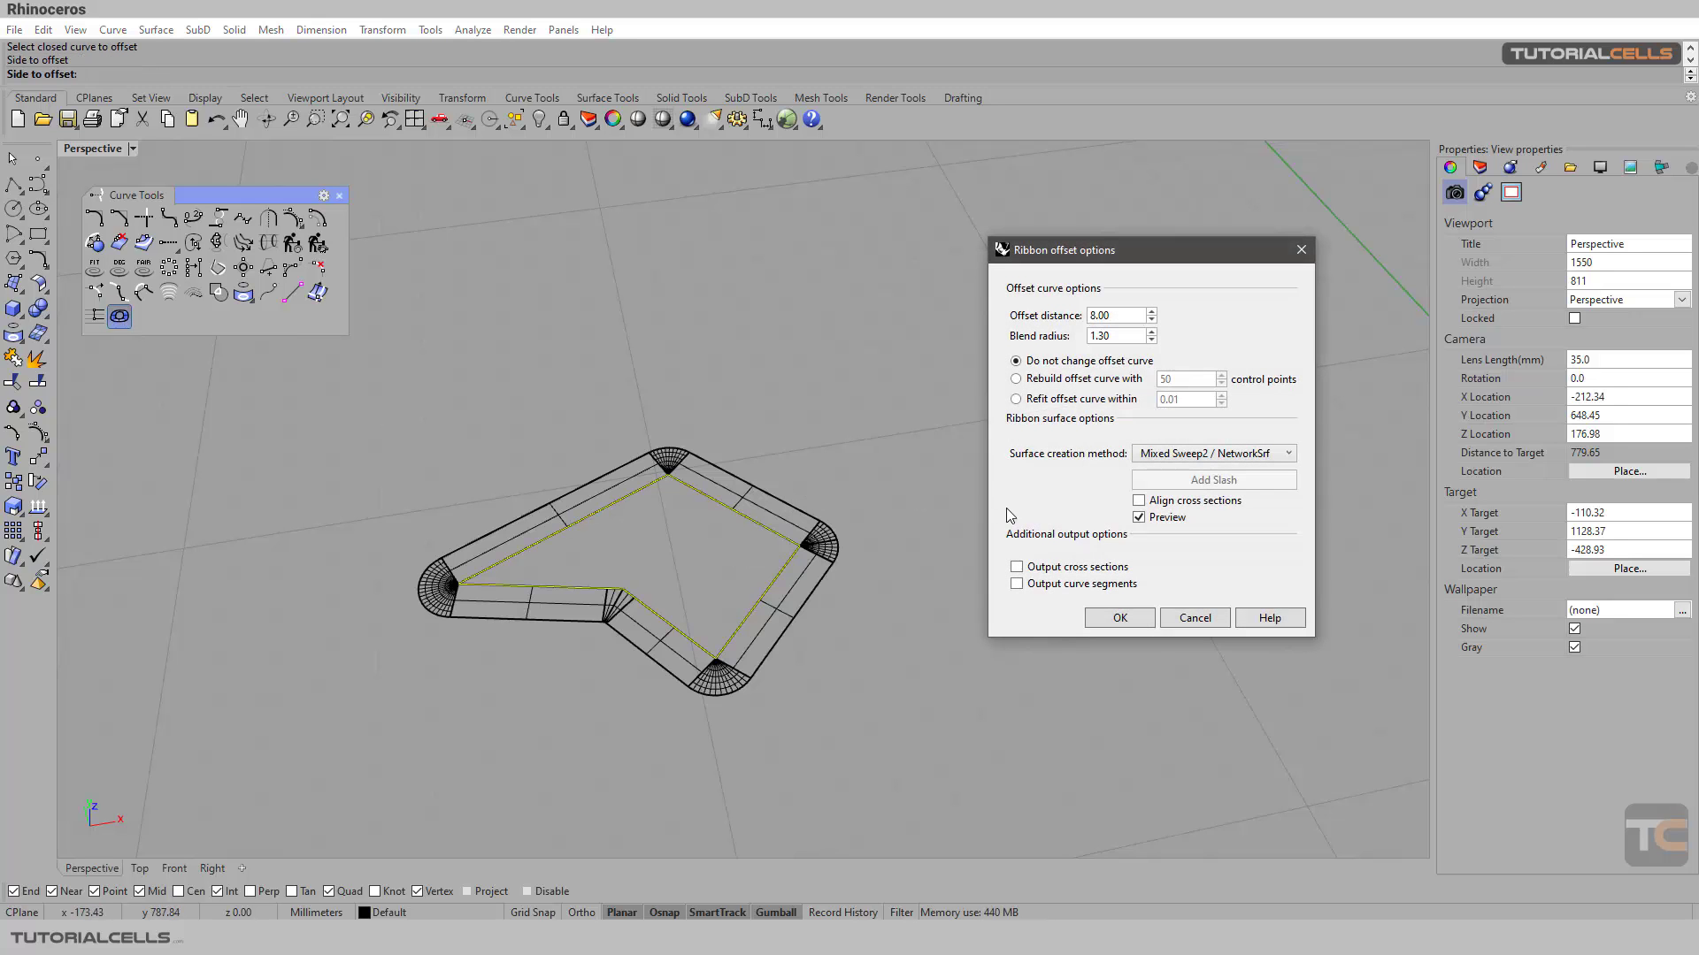
pyautogui.click(1063, 568)
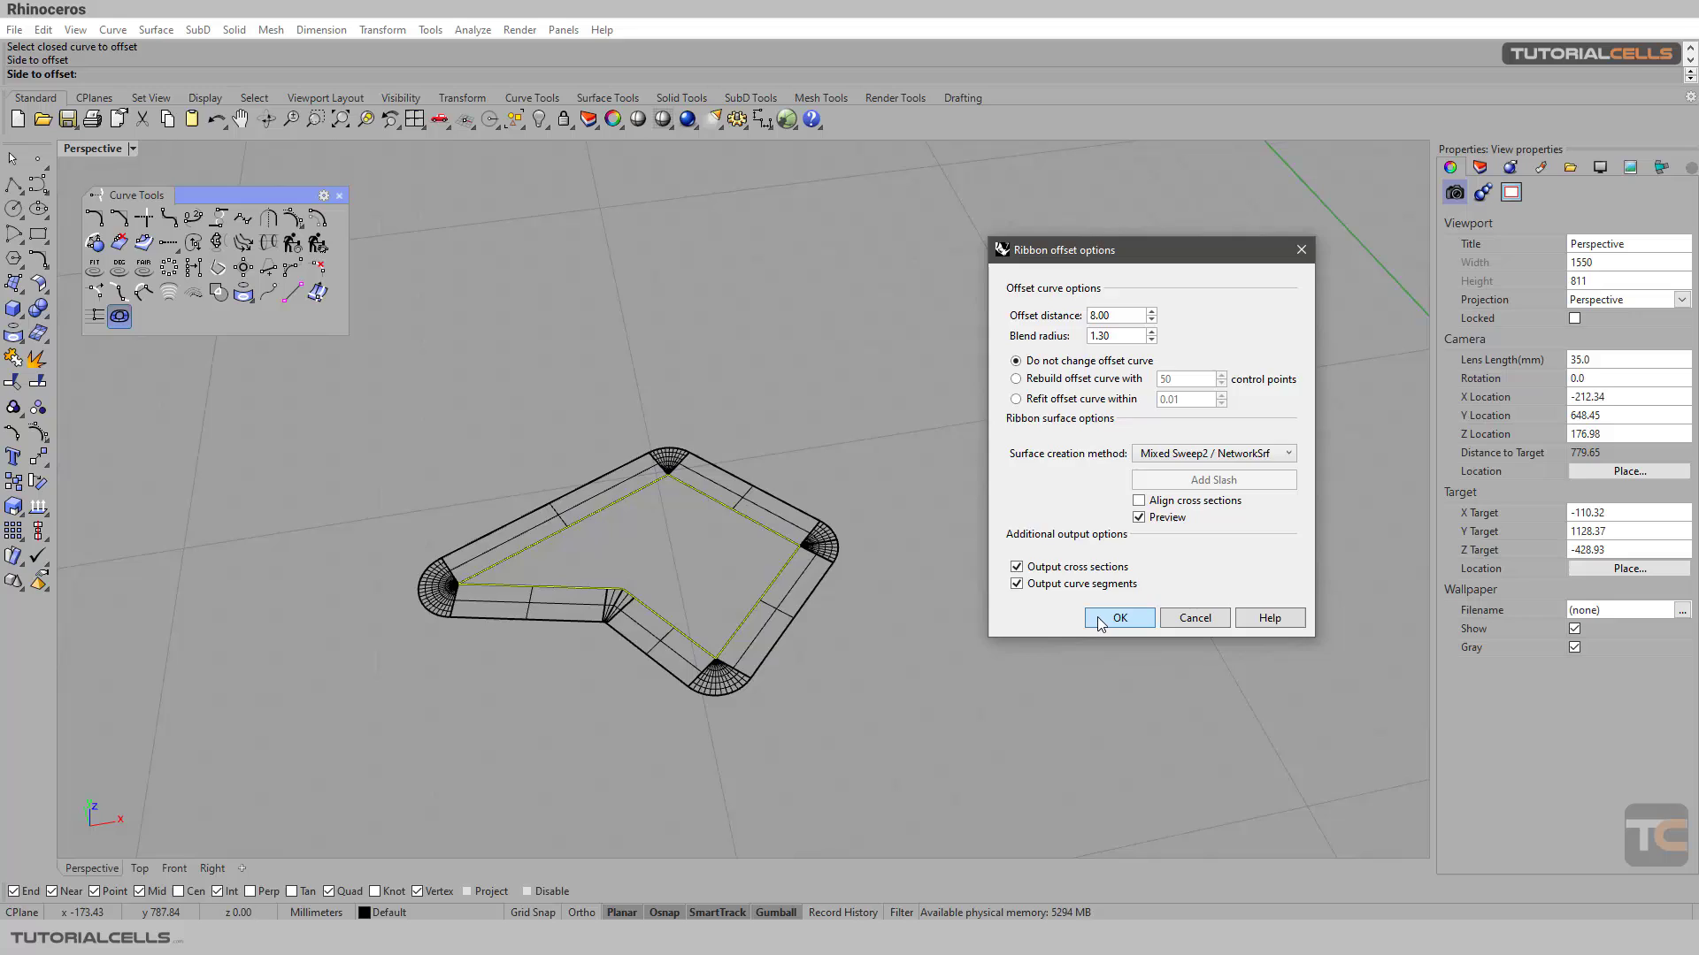
pyautogui.click(1104, 620)
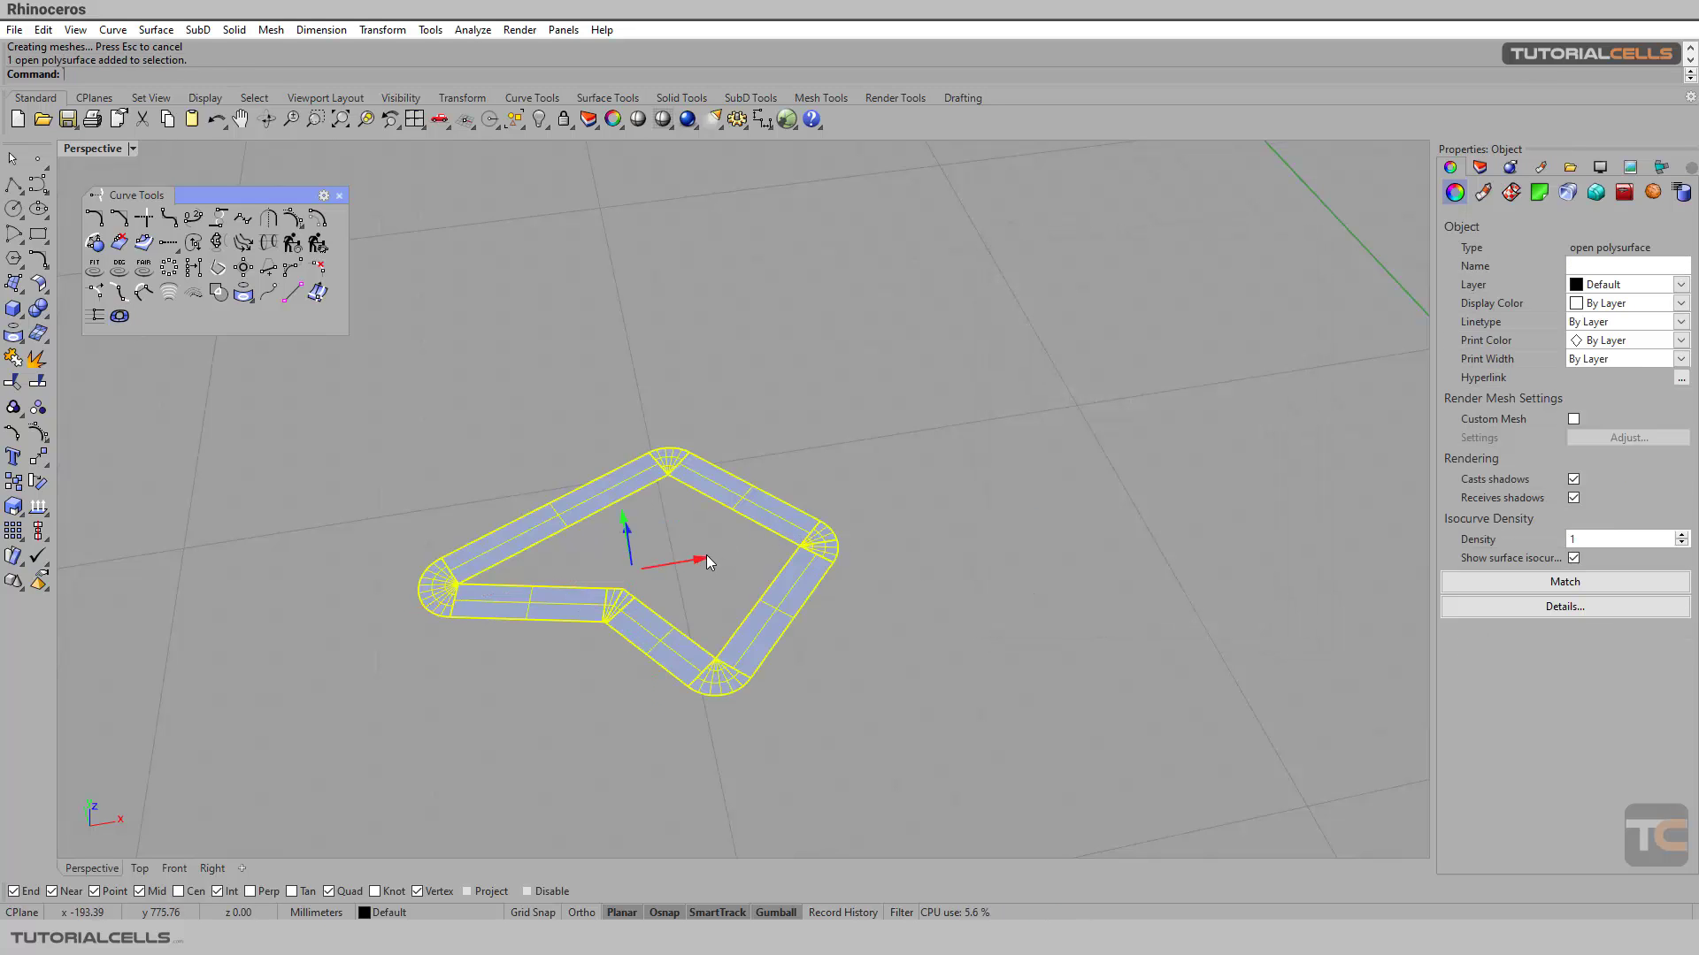
# Drag the ribbon surface to the right and pick overlapping edge curves via the selection menu
pyautogui.press('alt')
pyautogui.moveTo(633, 570); pyautogui.dragTo(1168, 495)
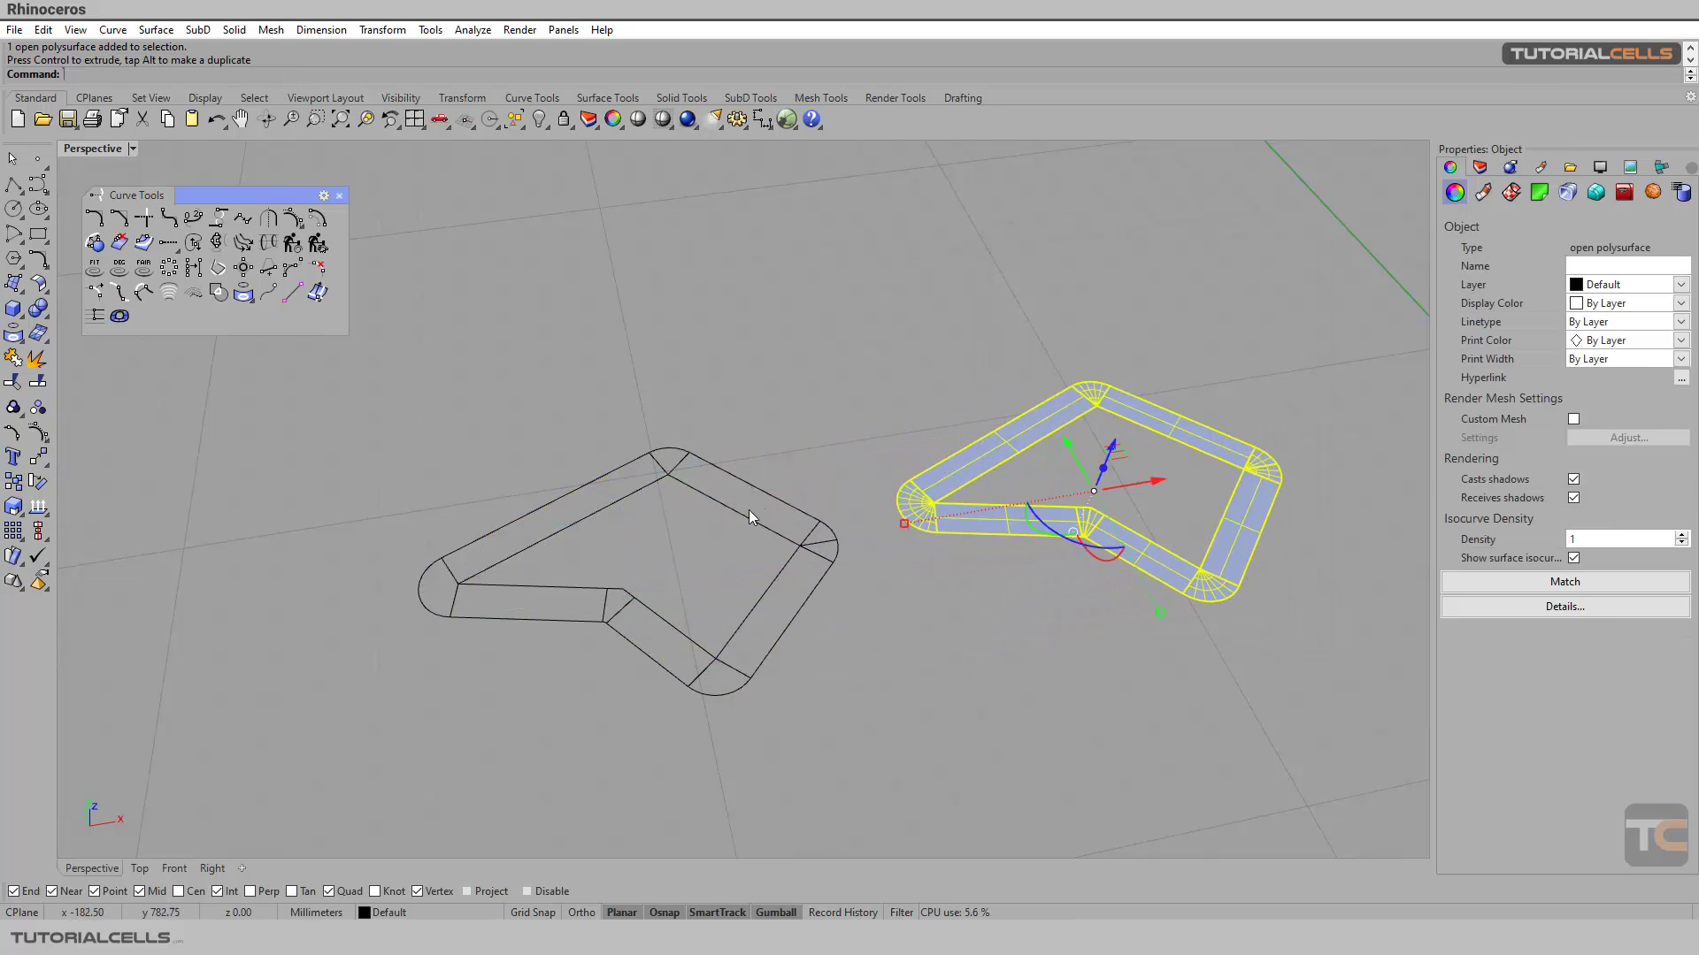
pyautogui.click(490, 622)
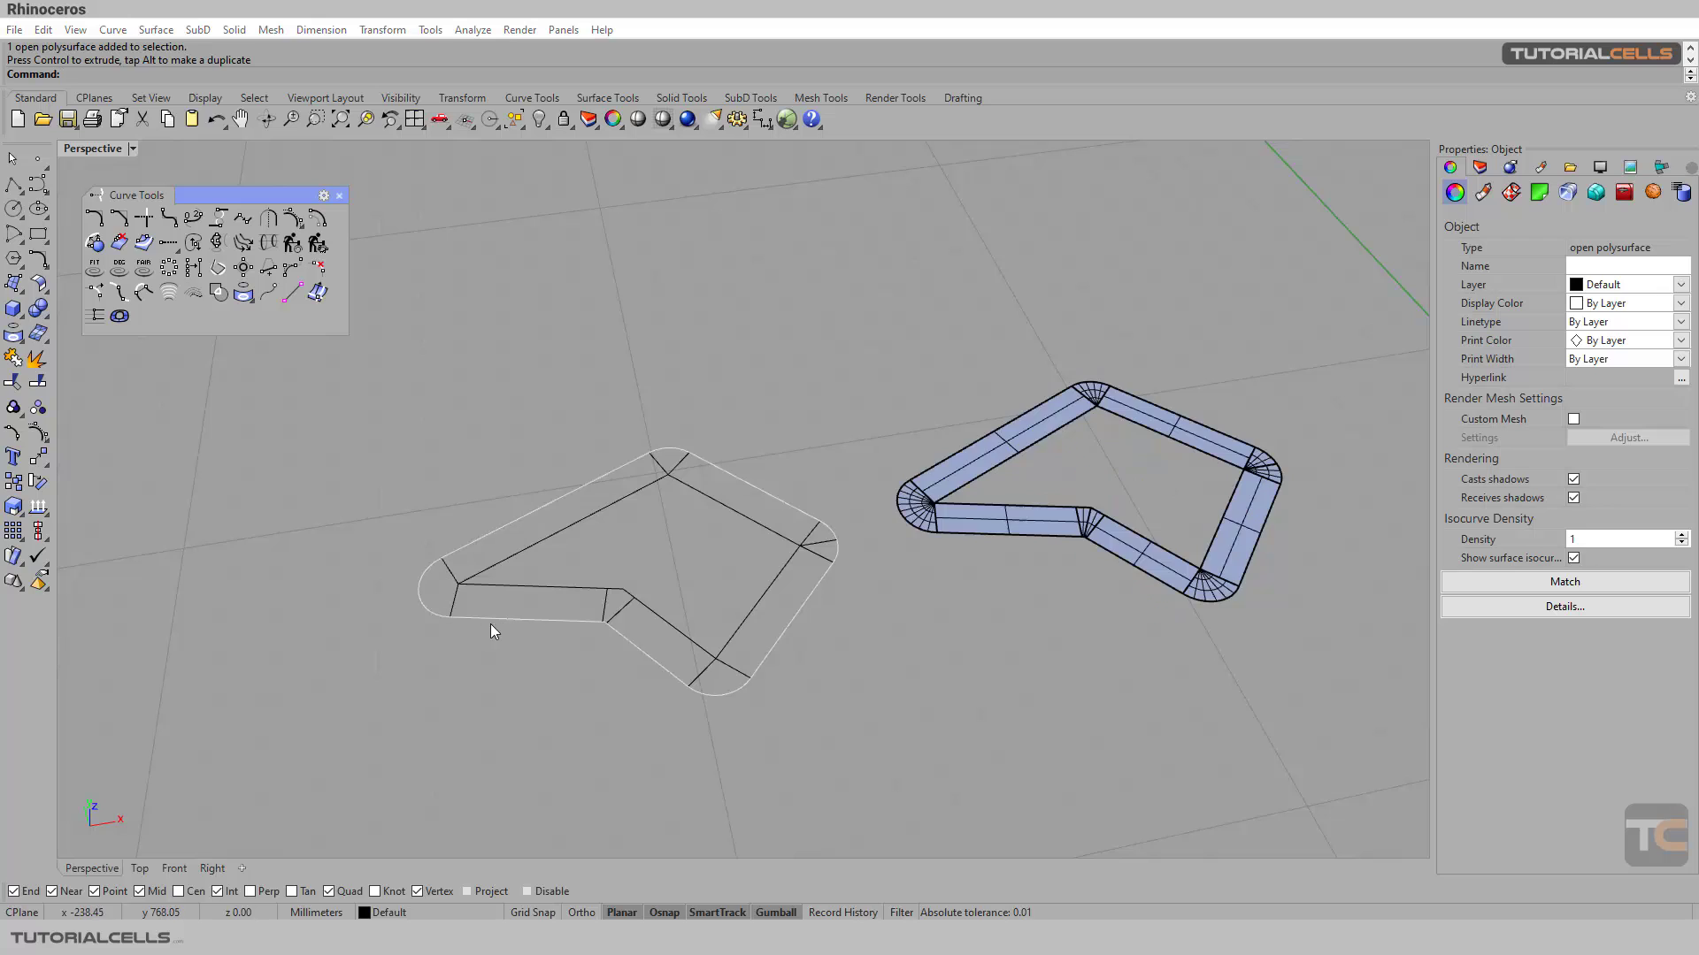
pyautogui.click(543, 687)
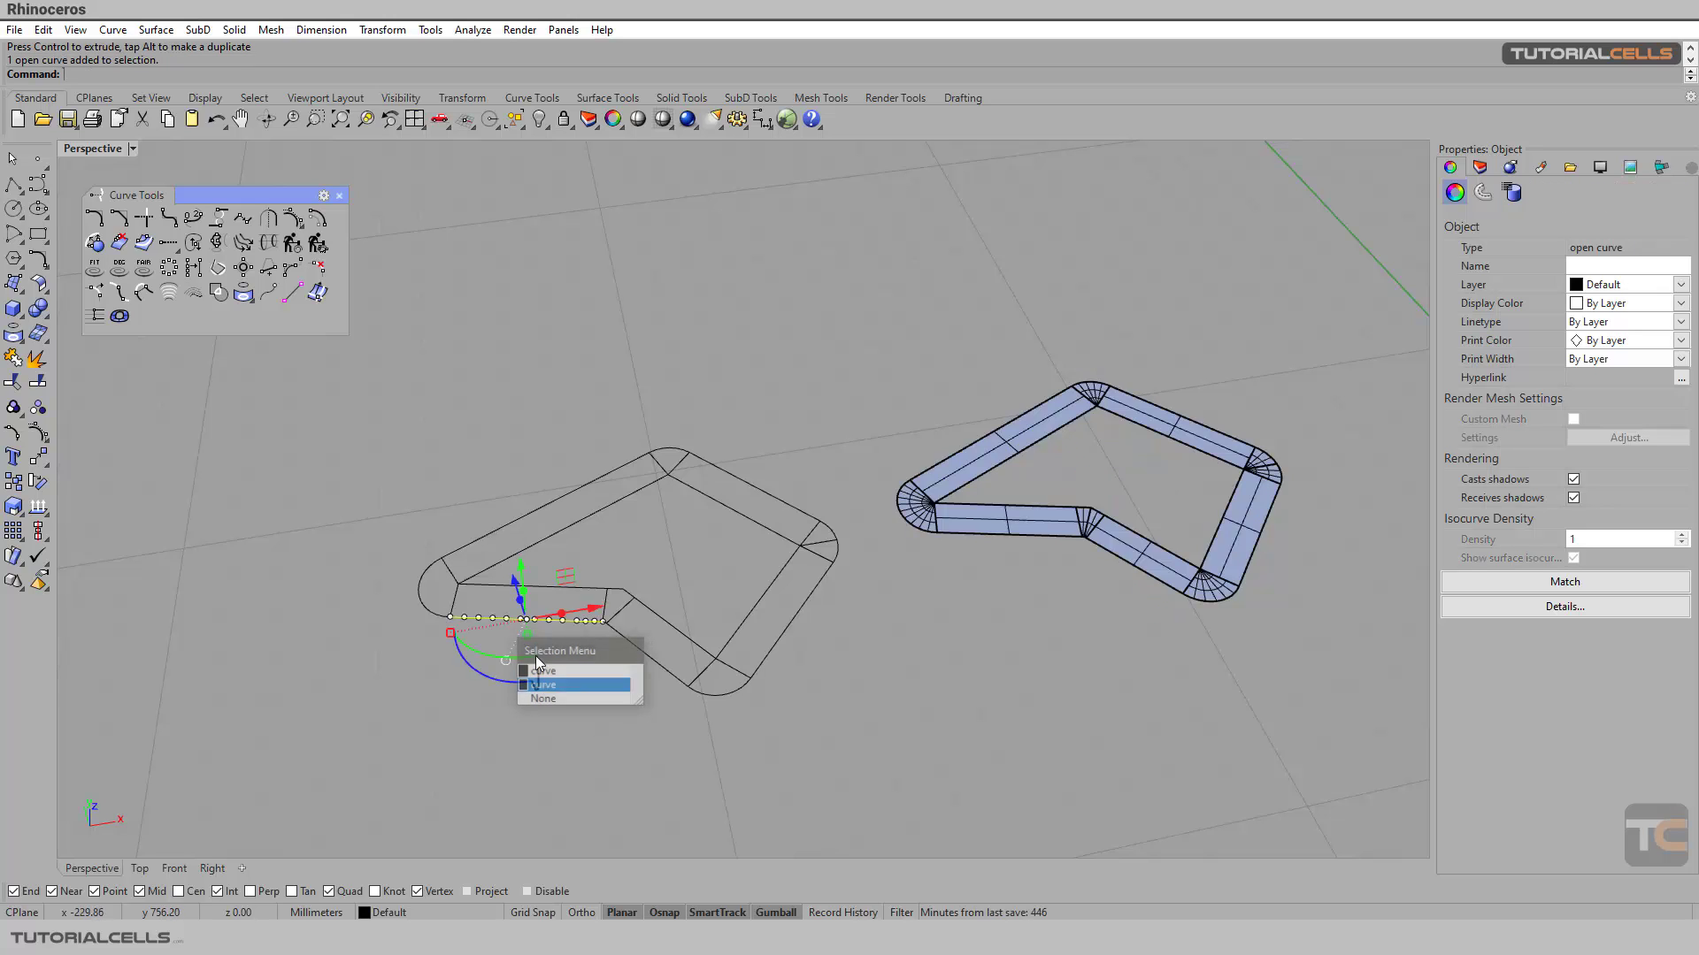
pyautogui.click(629, 645)
pyautogui.click(696, 715)
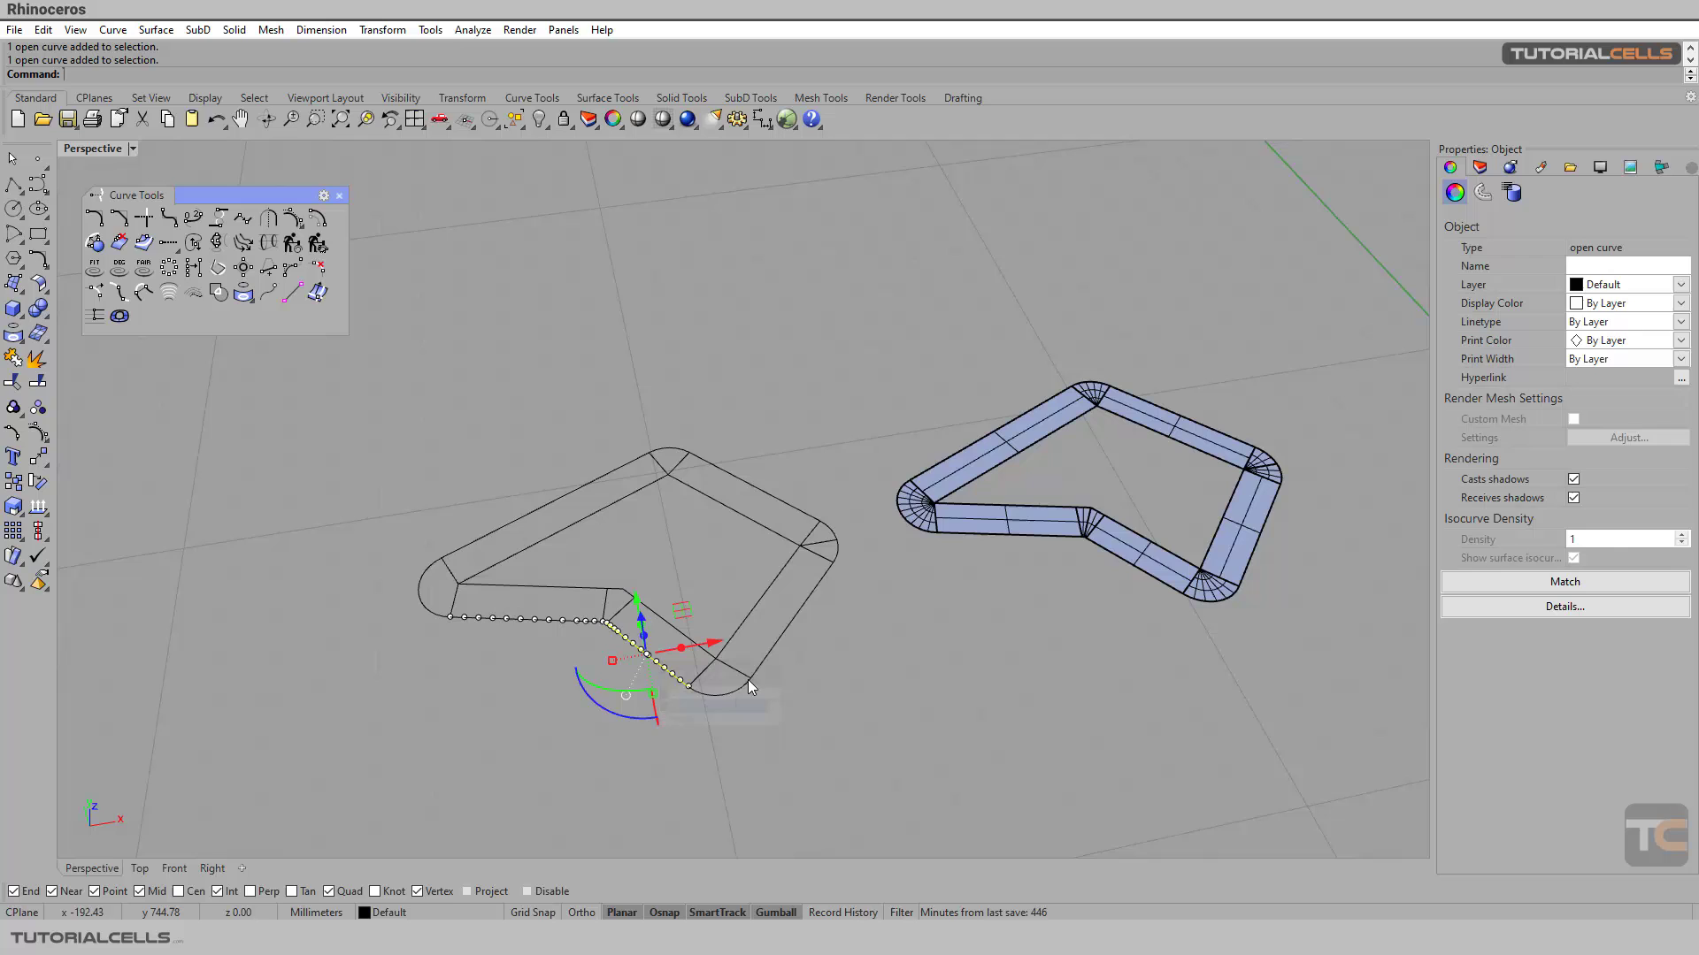
pyautogui.press('Escape')
# Move both closed curves, the polyline and its offset, to the left
pyautogui.click(777, 643)
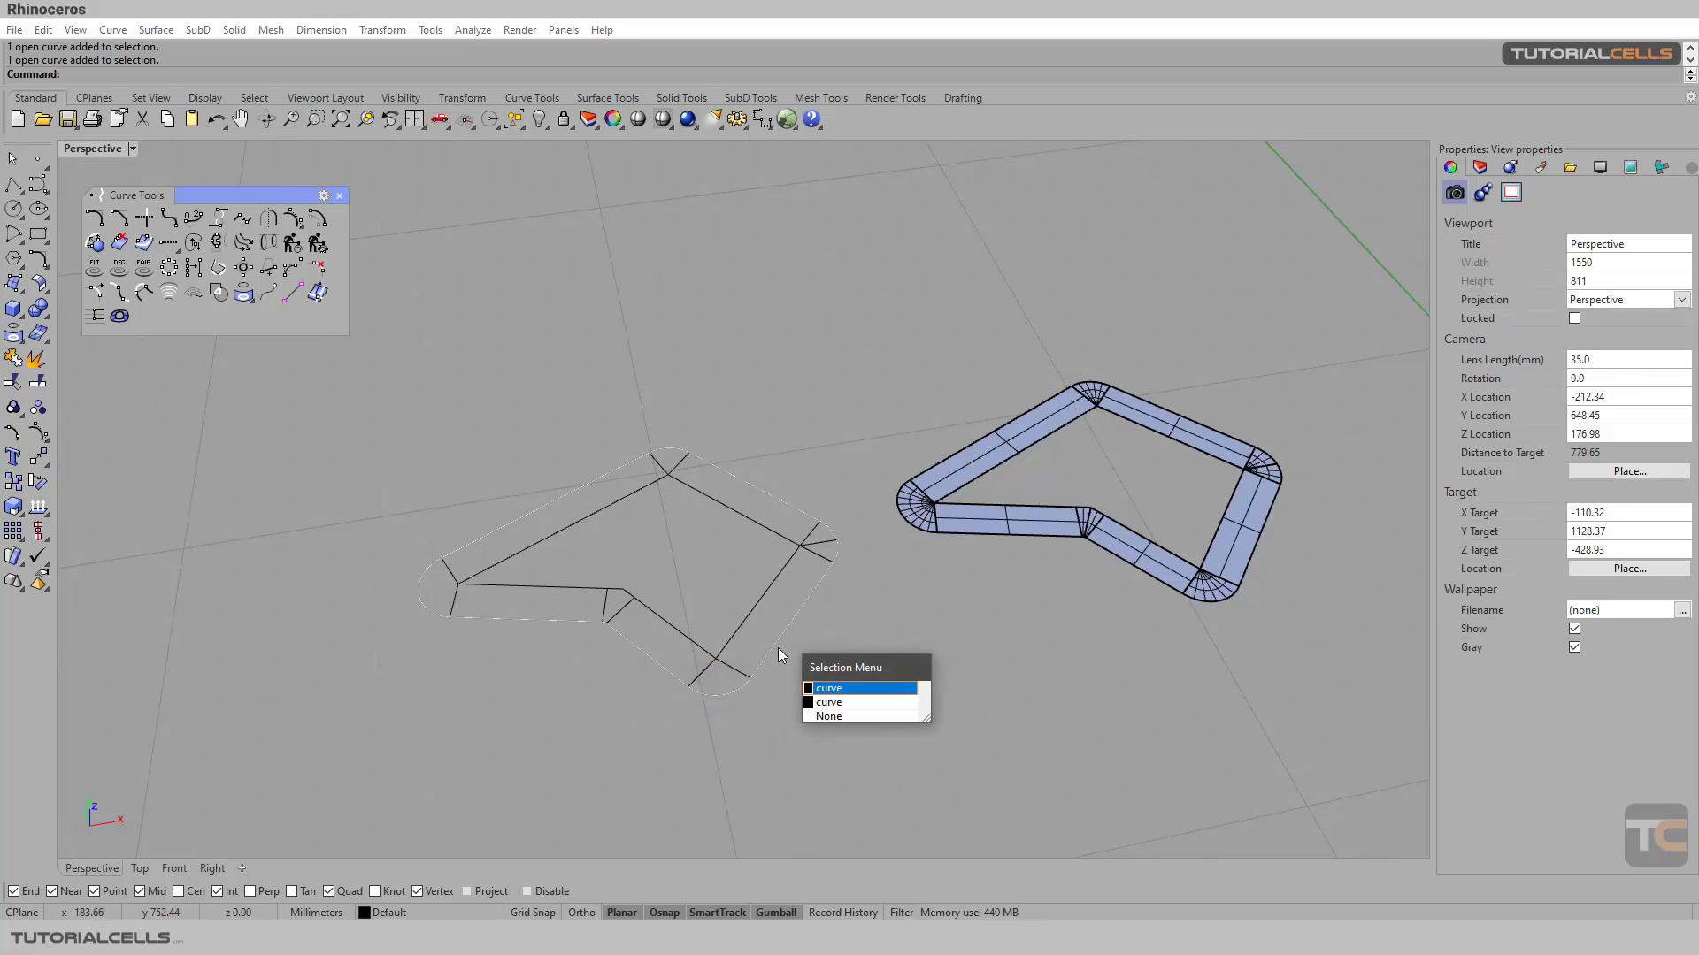
pyautogui.click(830, 701)
pyautogui.scroll(-3, 721, 580)
pyautogui.moveTo(721, 579); pyautogui.dragTo(482, 611)
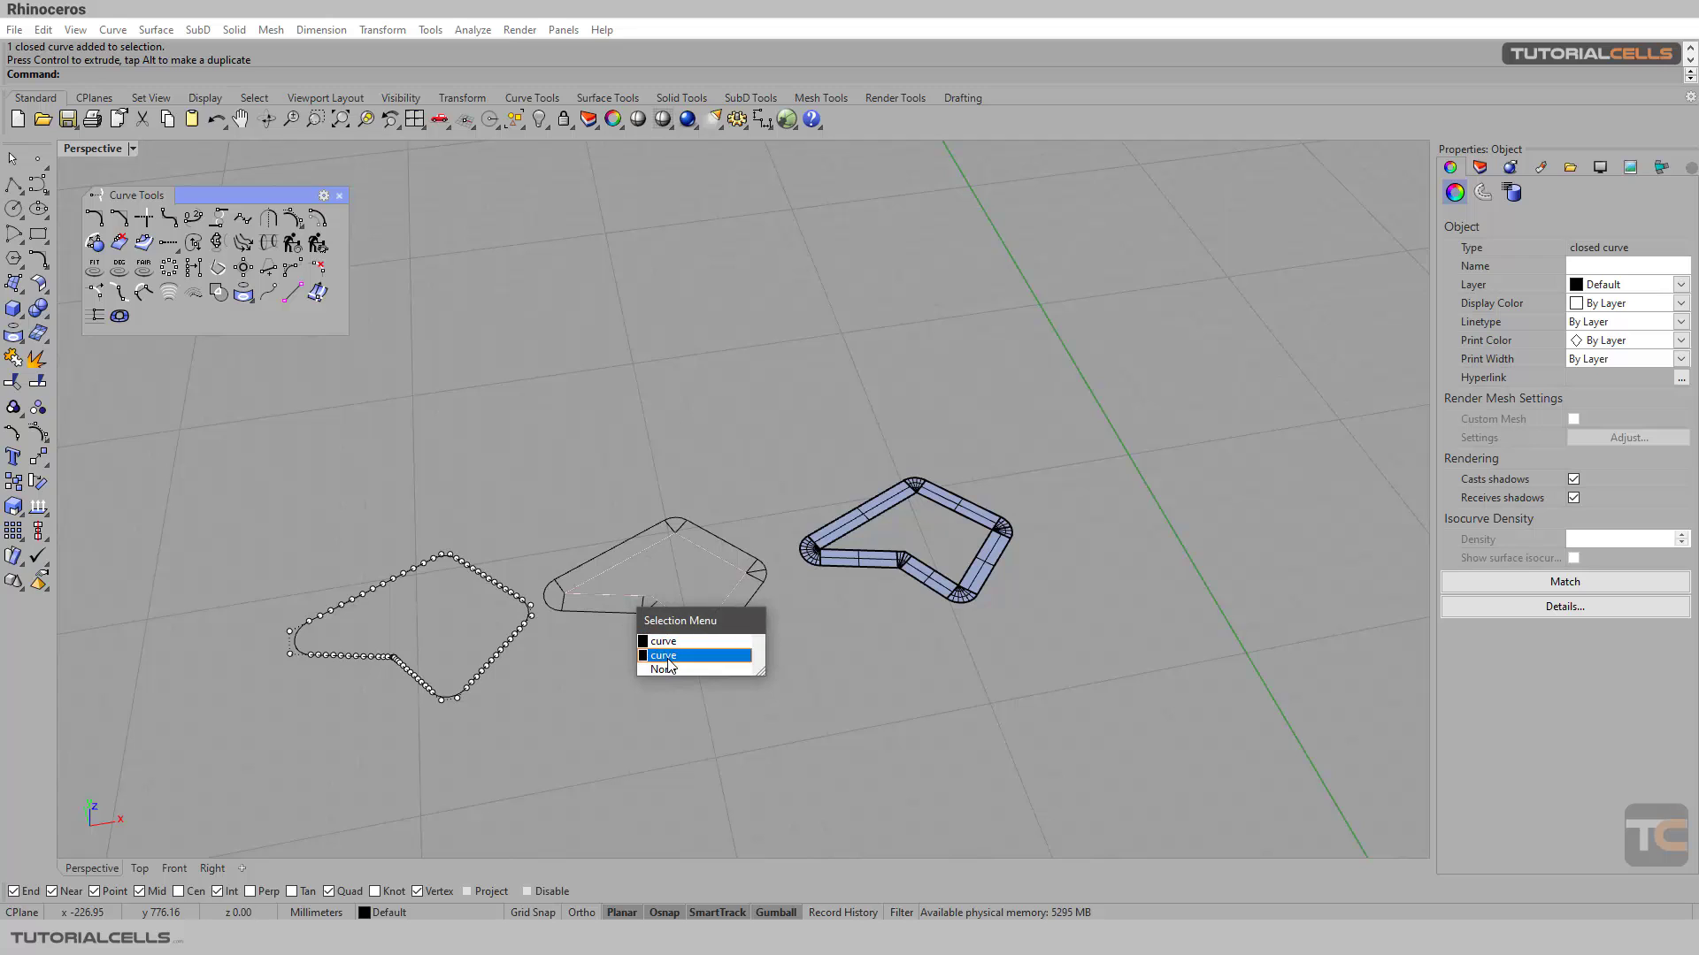
pyautogui.click(681, 655)
pyautogui.moveTo(721, 576); pyautogui.dragTo(482, 619)
pyautogui.click(598, 546)
# Check the curve segments in the middle group and orbit toward the ribbon
pyautogui.click(624, 575)
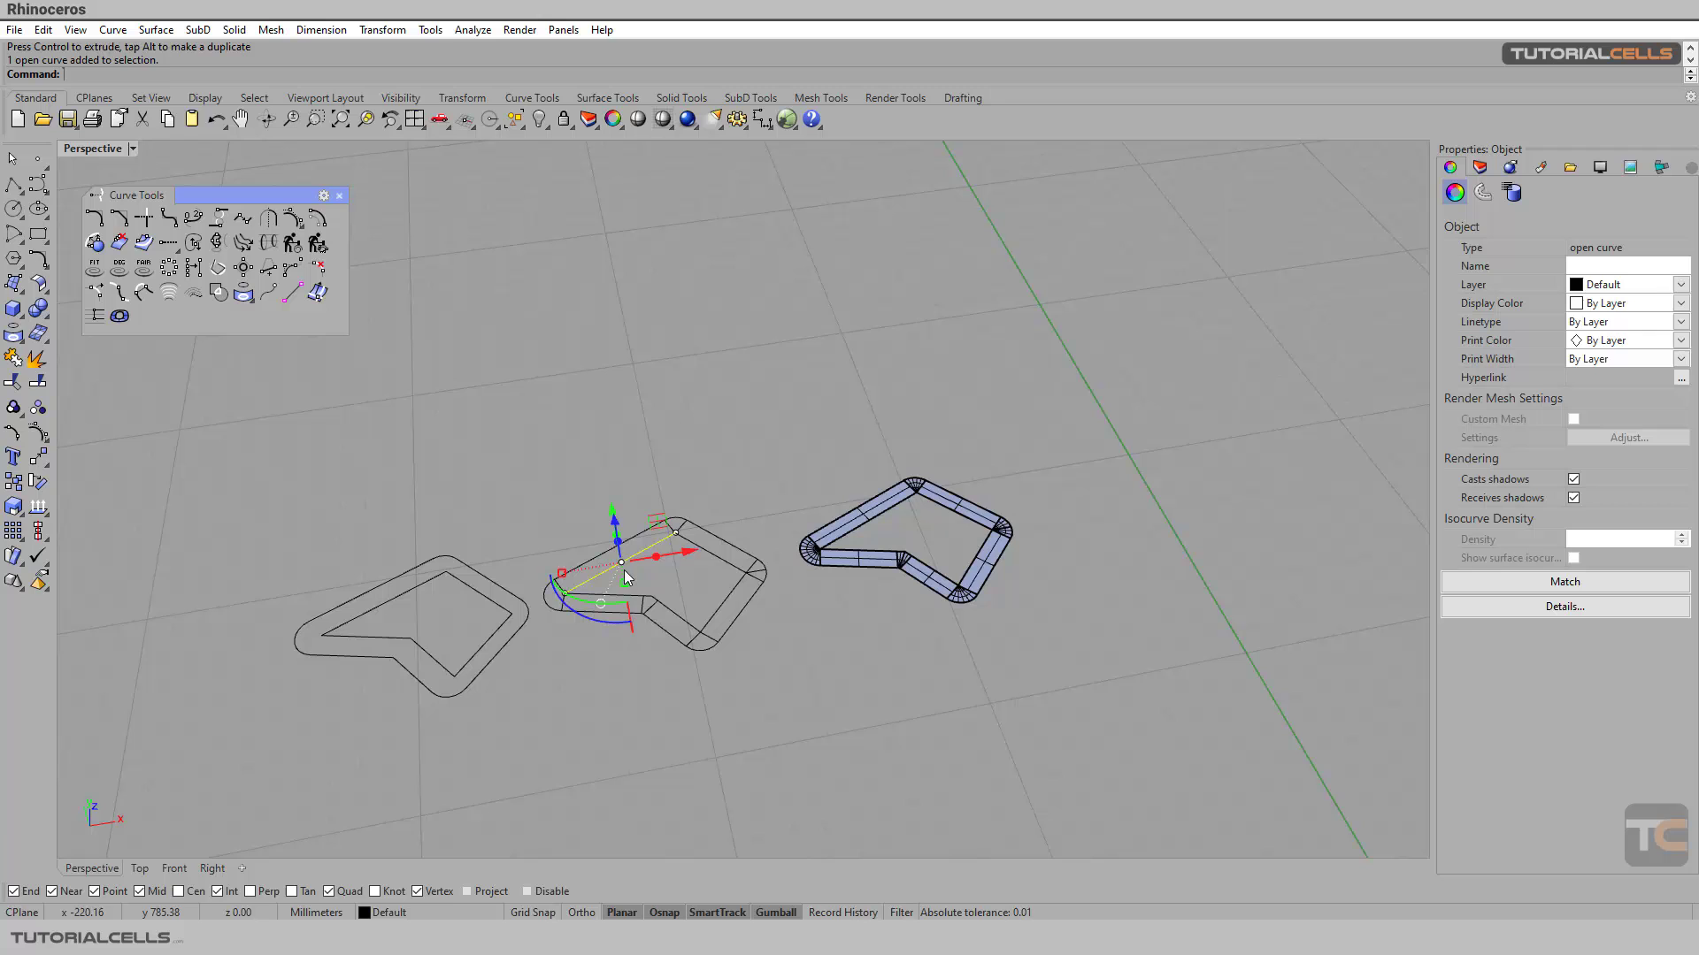
pyautogui.click(718, 566)
pyautogui.scroll(3, 719, 565)
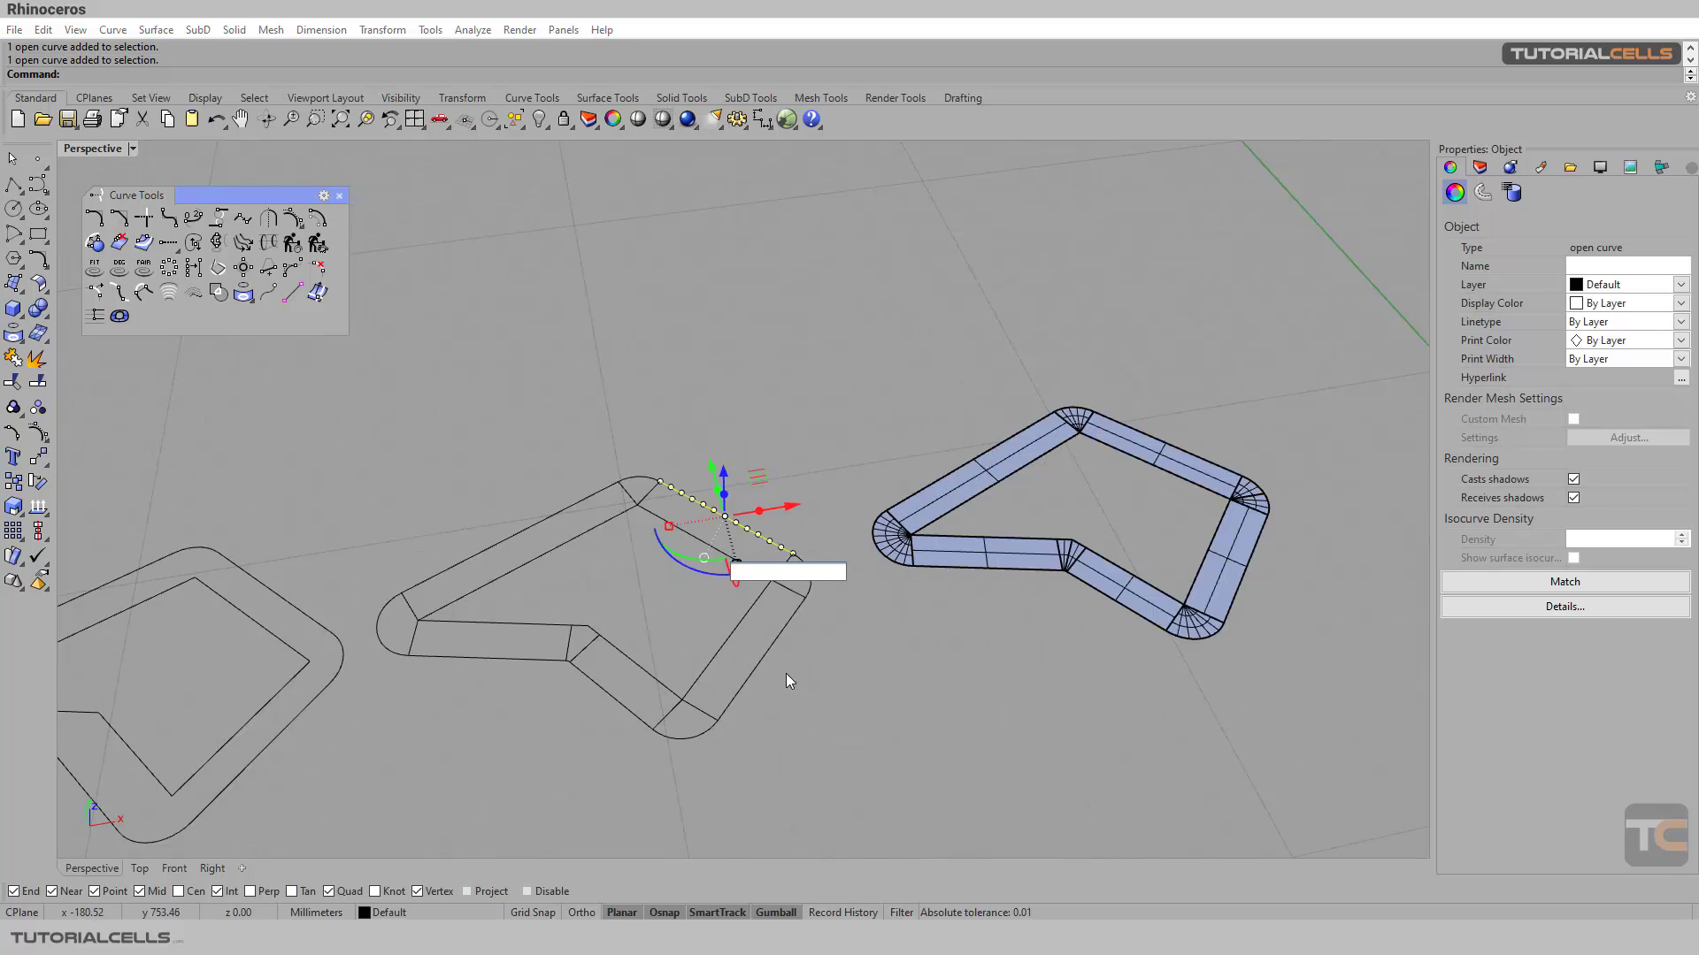
pyautogui.click(800, 672)
pyautogui.moveTo(800, 671); pyautogui.dragTo(911, 560, button='right')
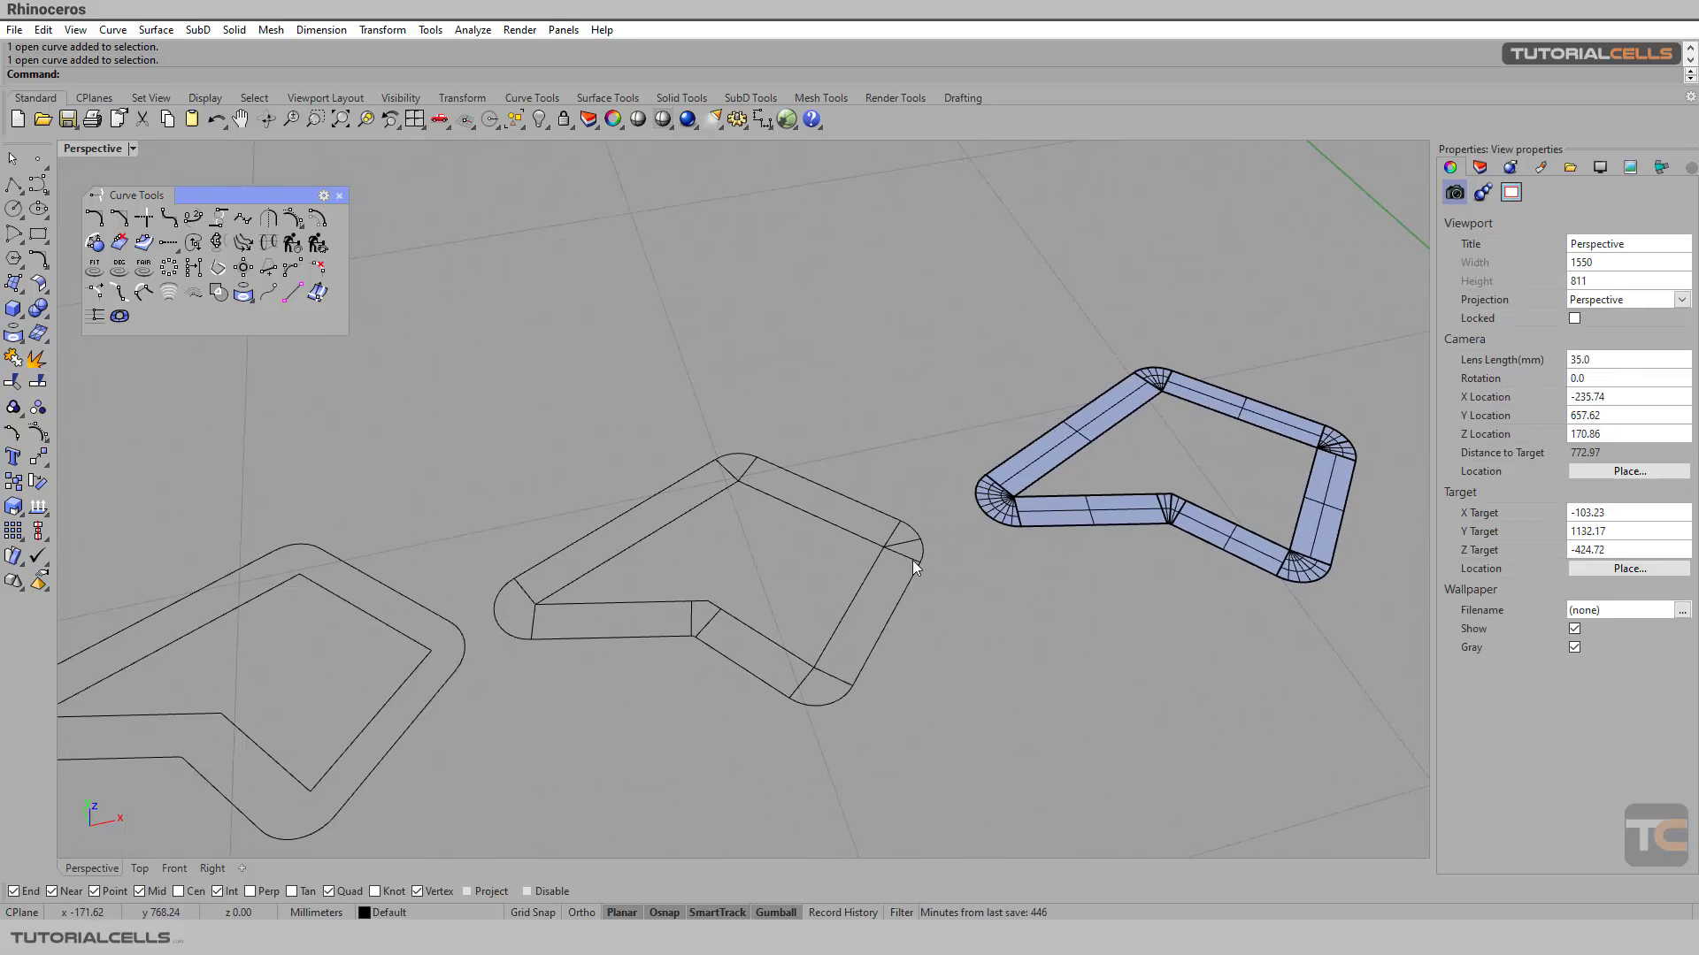
# Click the ribbon polysurface on the right side of the Perspective view
pyautogui.click(1290, 426)
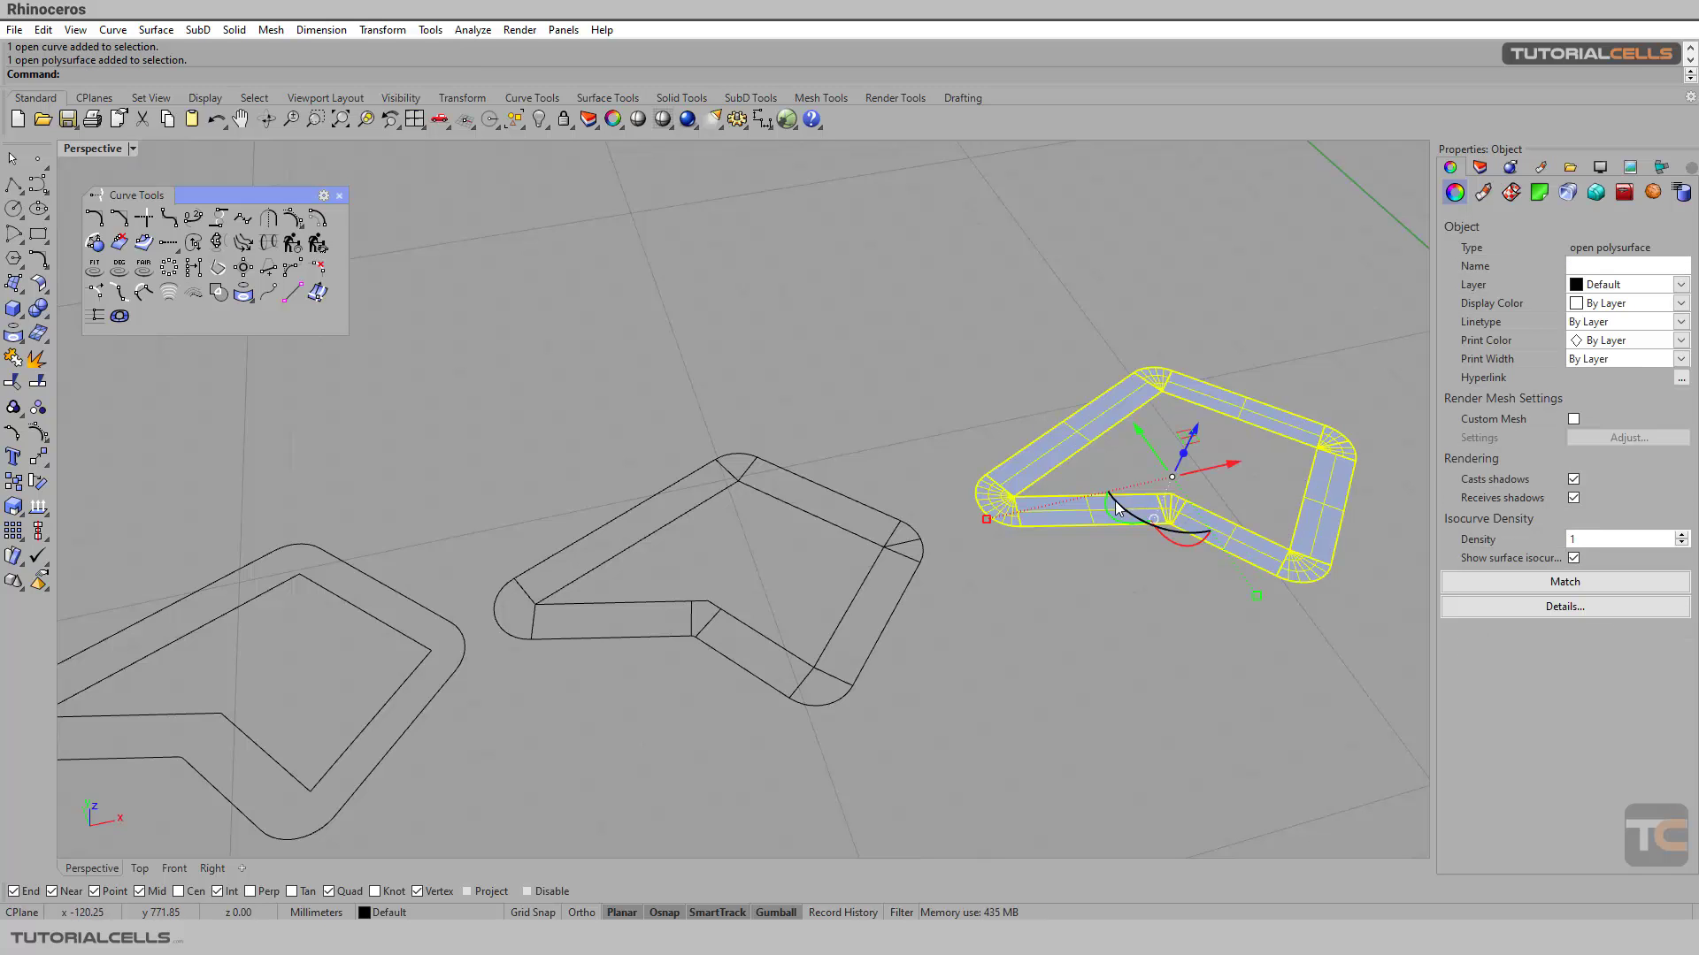